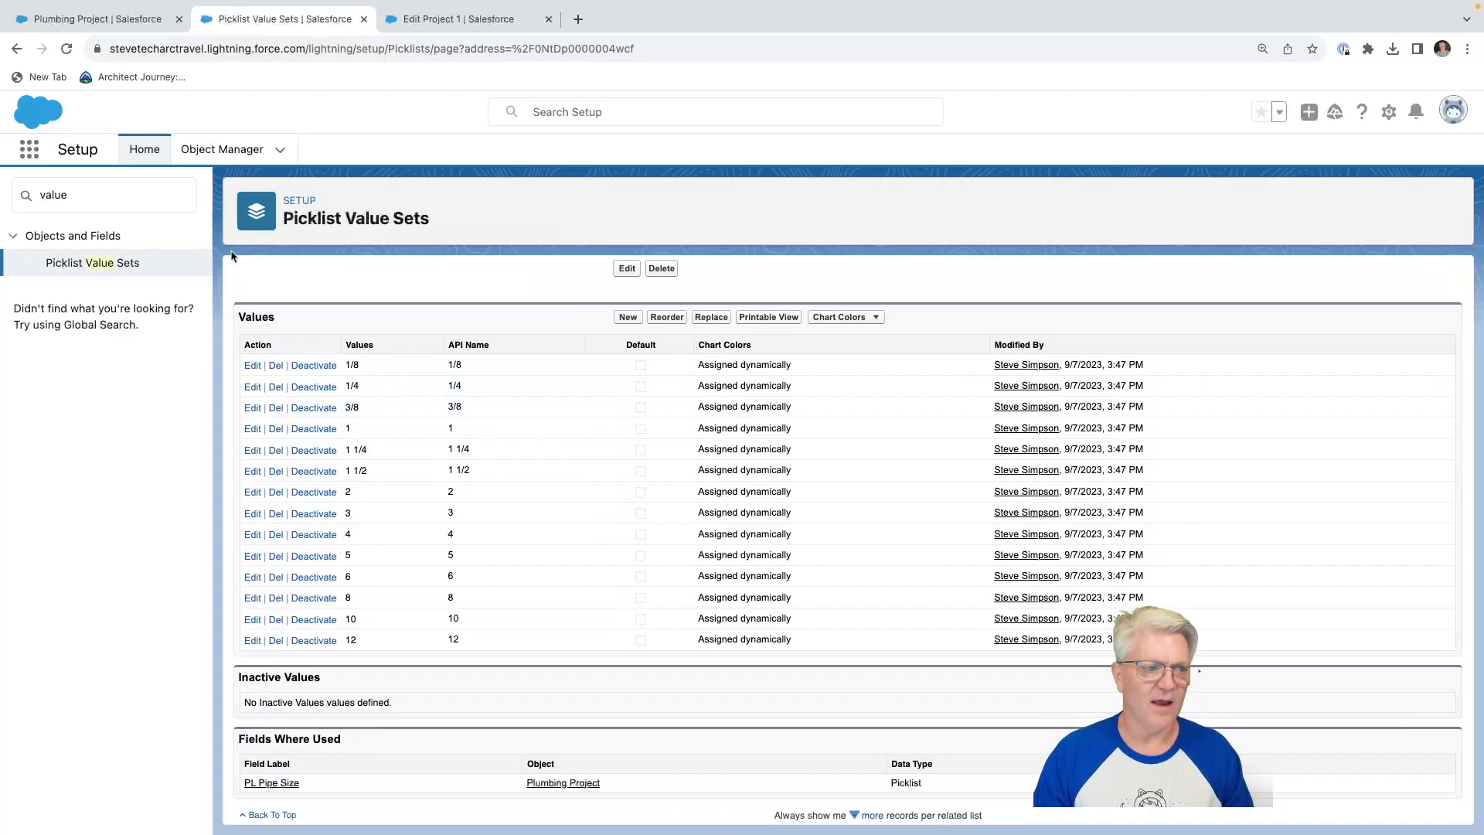
Review the values of the Pipe Thickness global value set and return to the list of value sets.
click(16, 48)
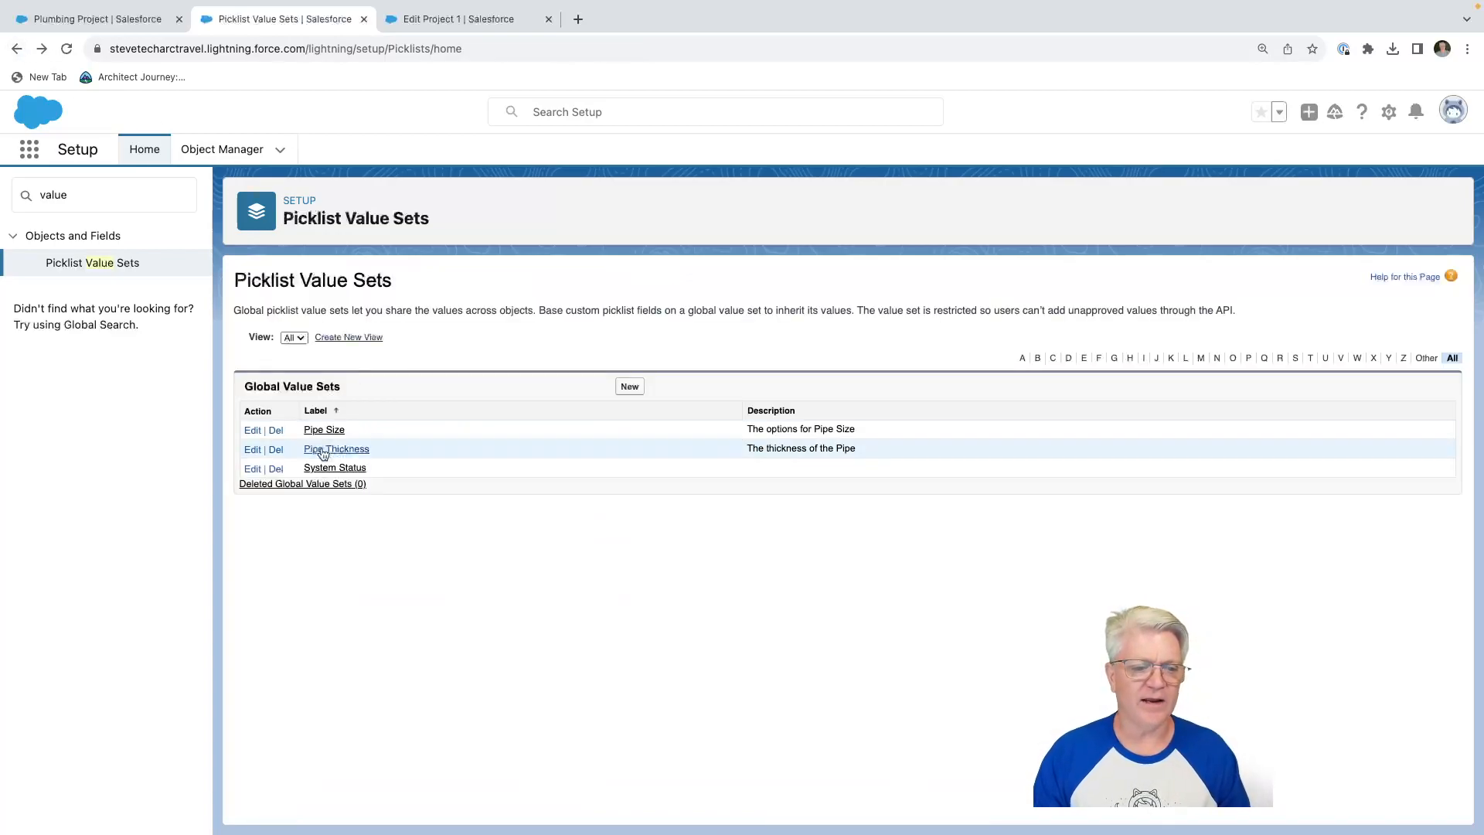
click(321, 450)
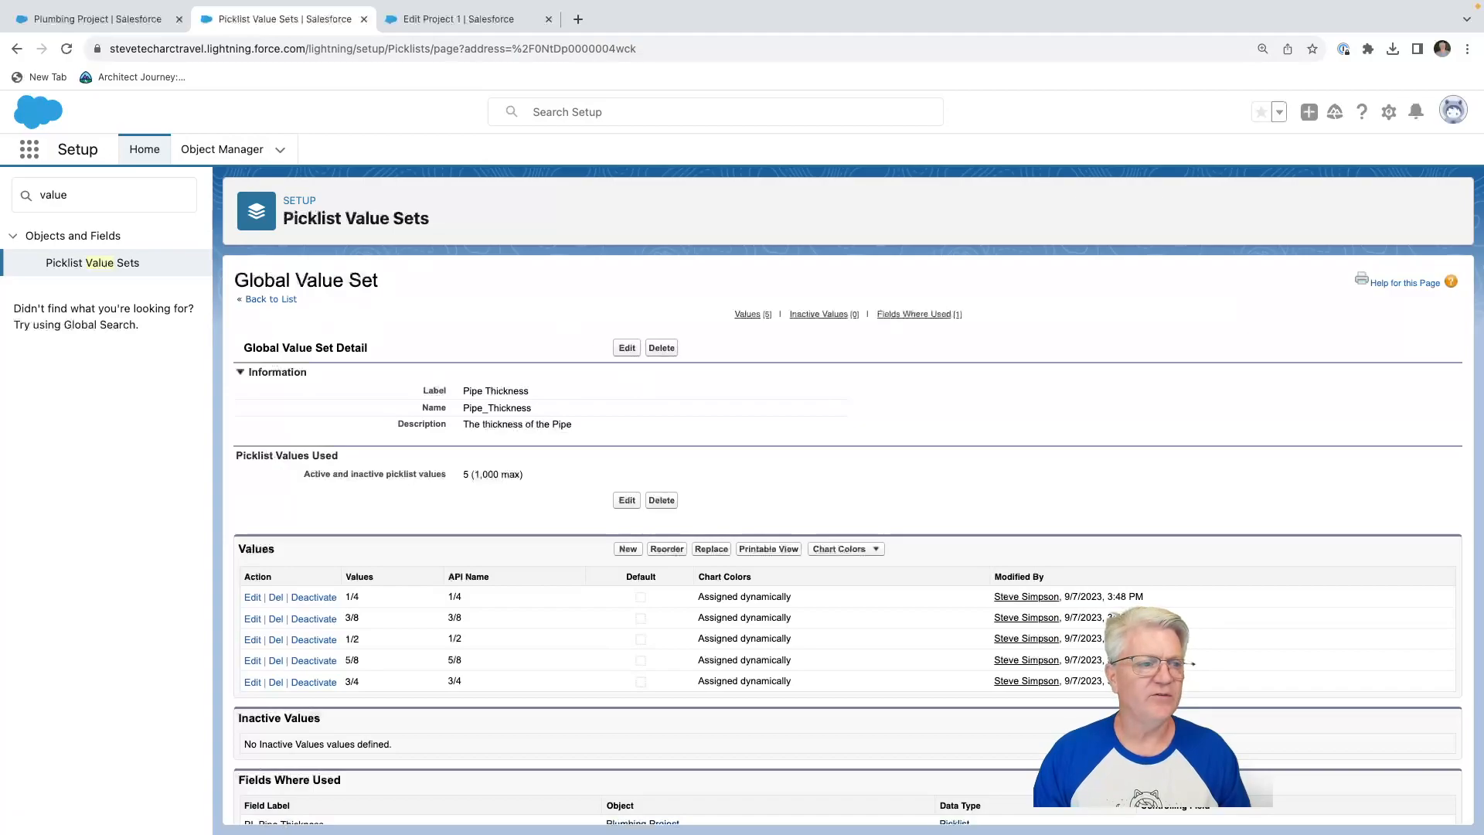
click(20, 51)
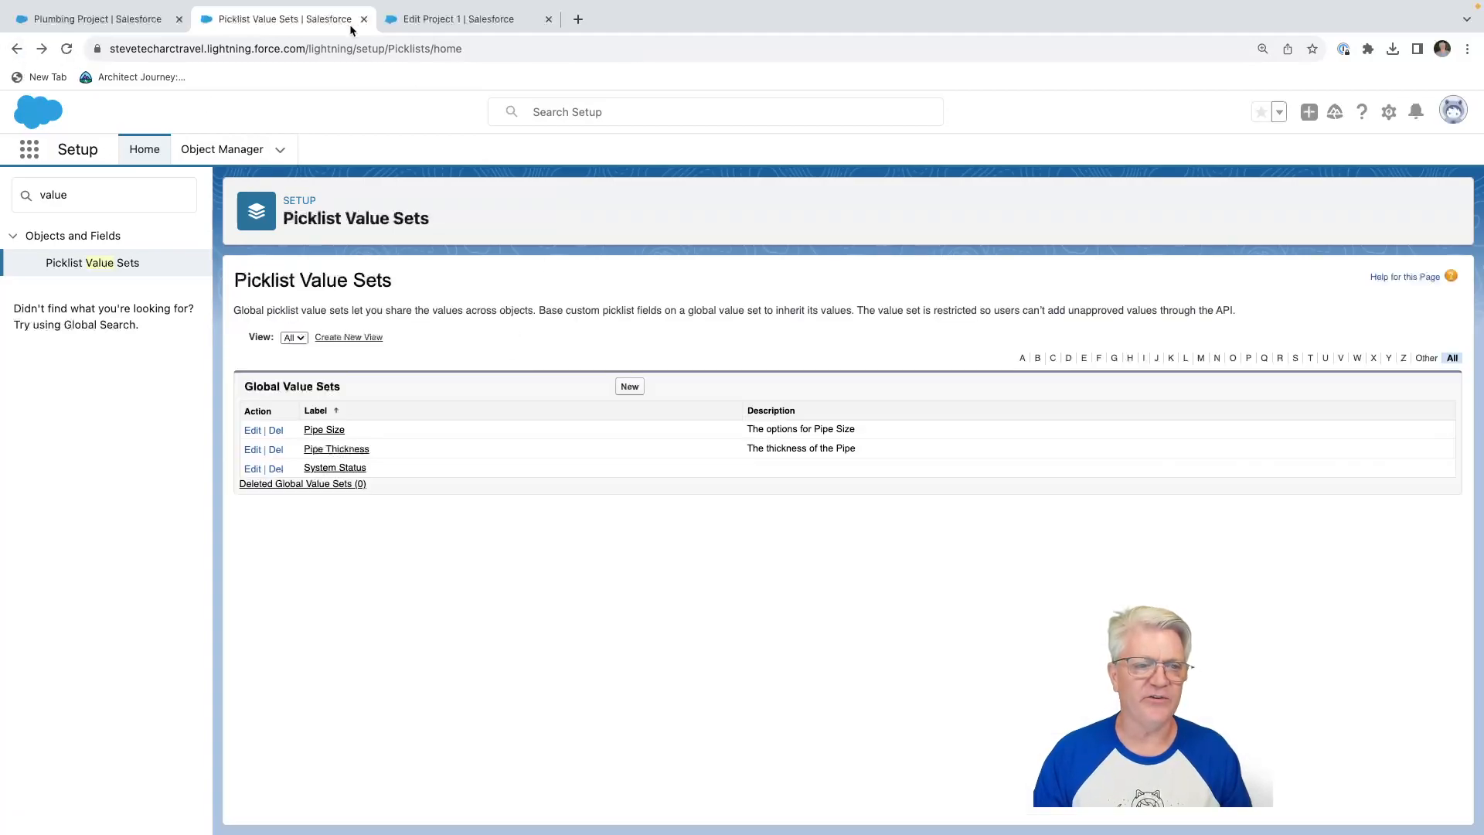
Open the definition of the PL Pipe Size field on the Plumbing Project object.
click(127, 22)
click(100, 318)
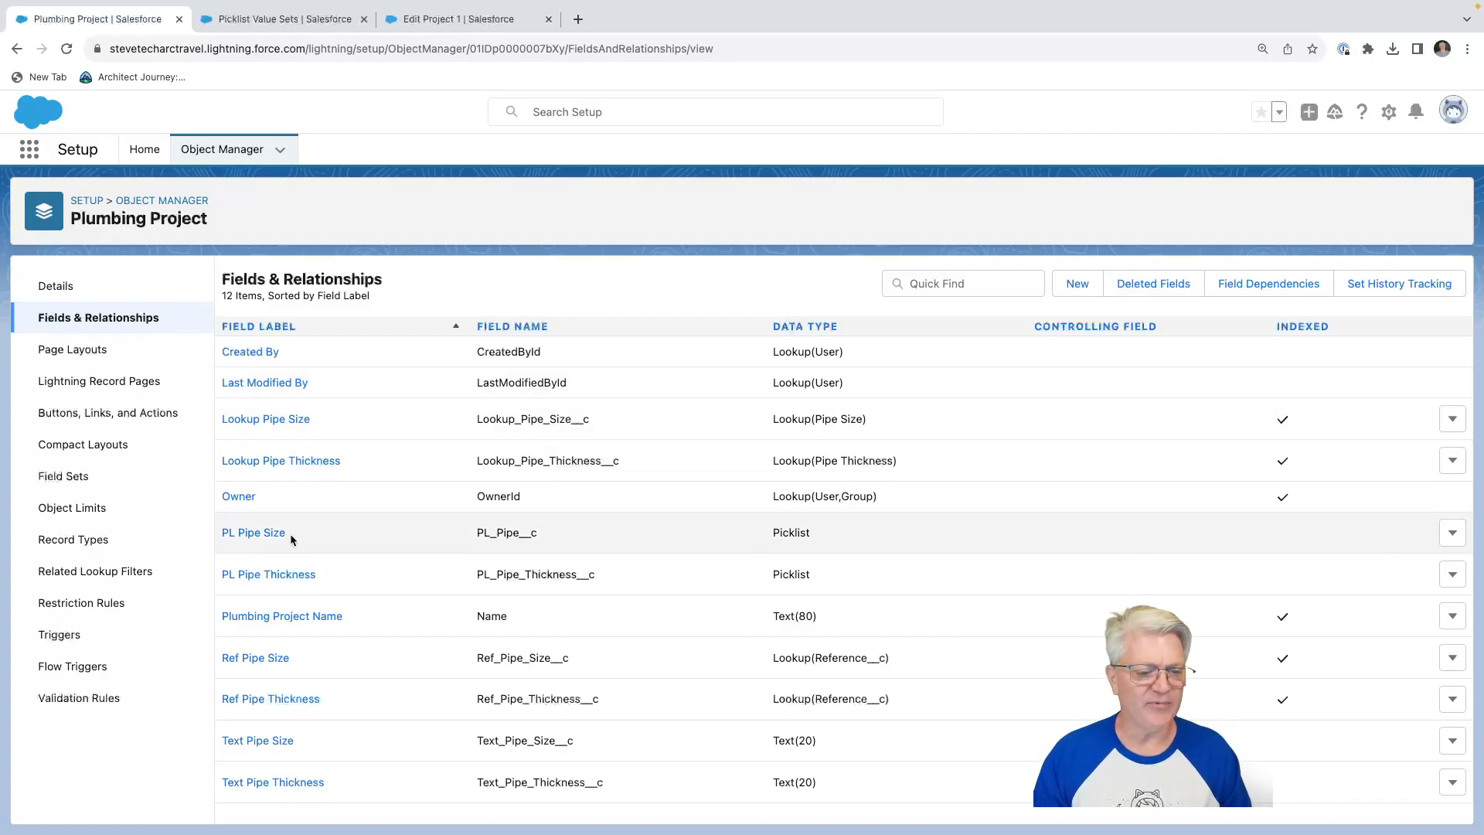
click(263, 535)
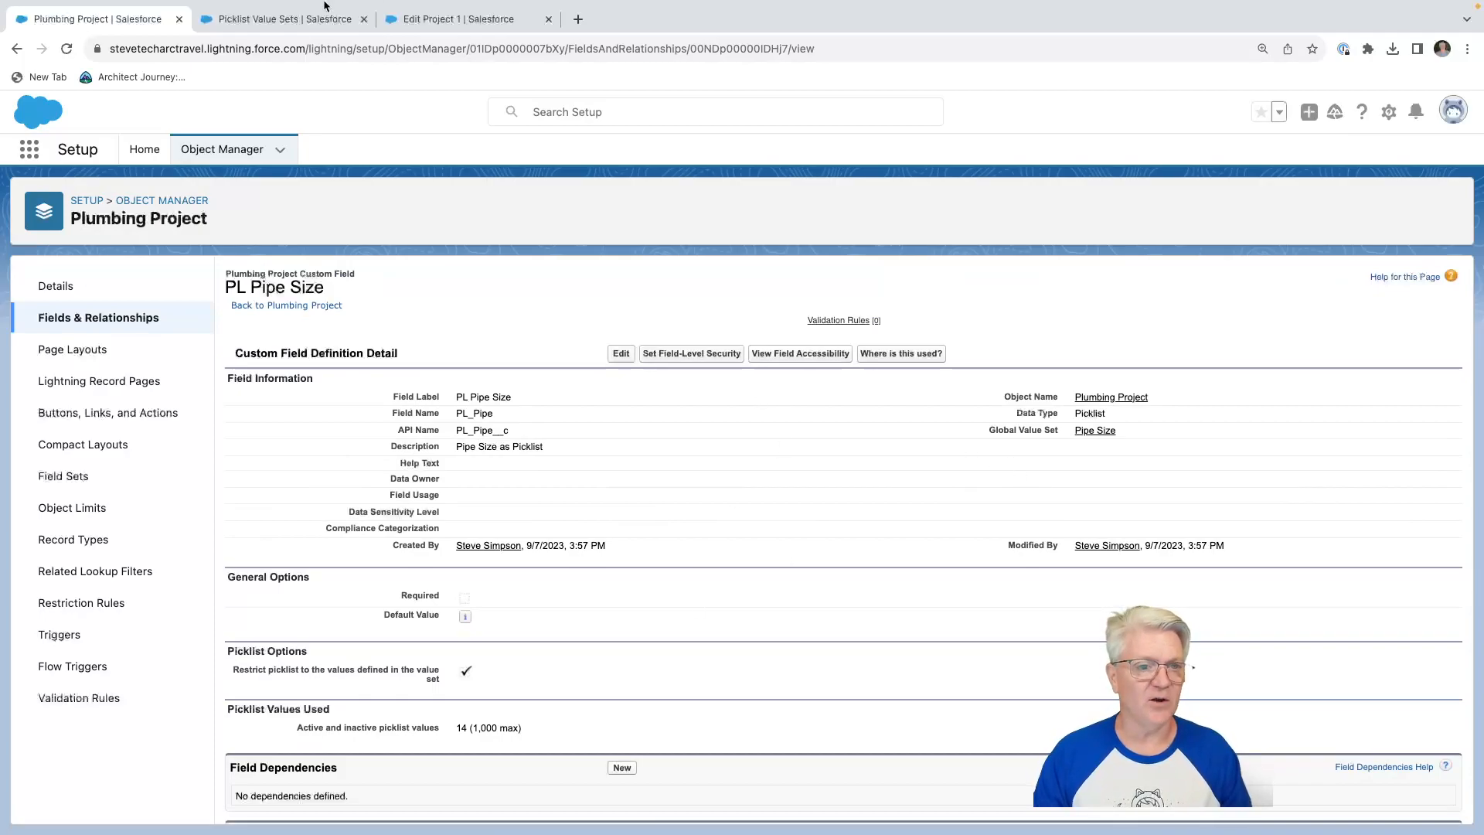
Examine the PL Pipe Size and PL Pipe Thickness picklist options in the Project 1 edit form without choosing a value.
click(429, 21)
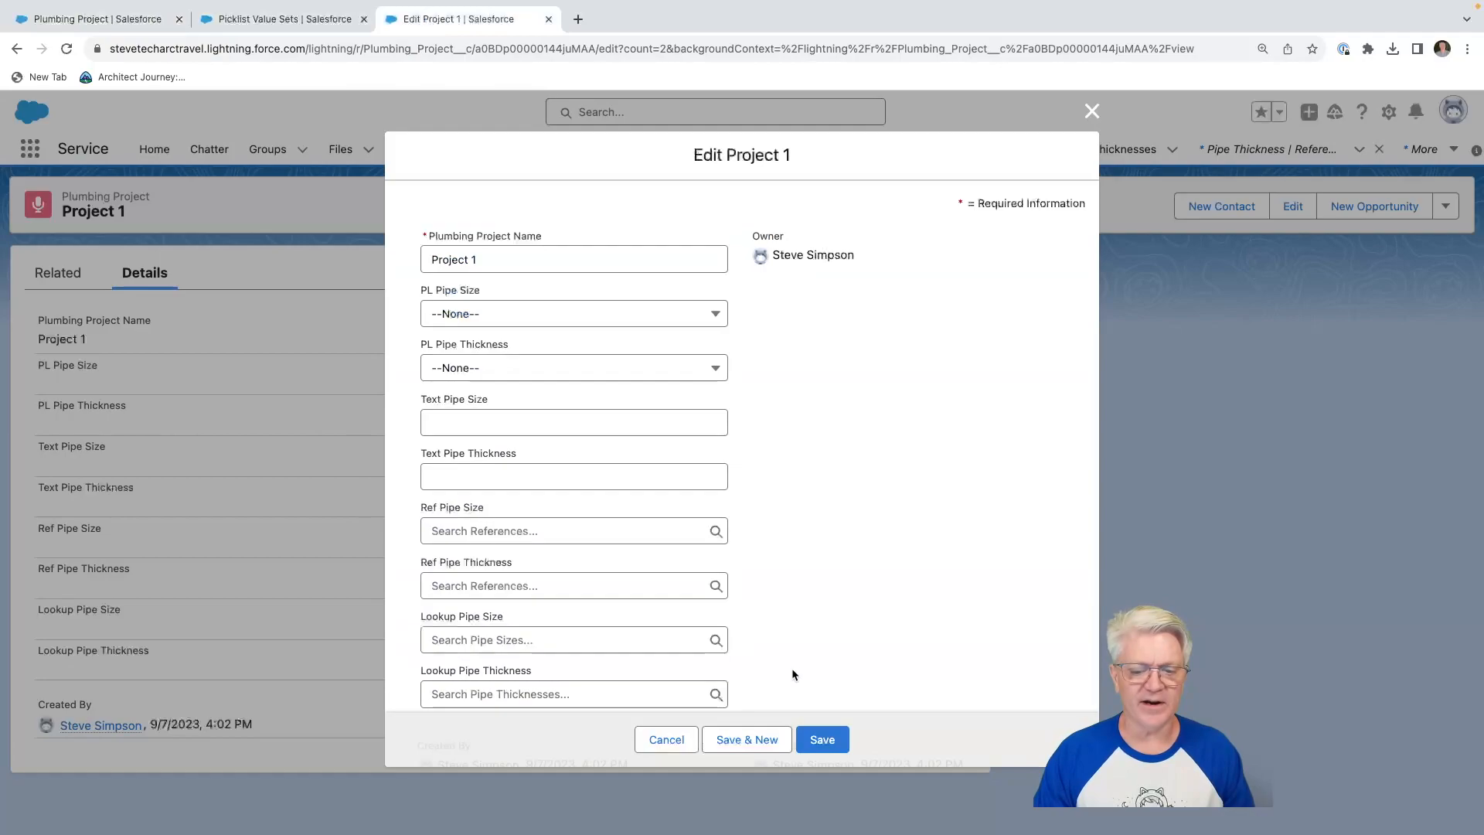
click(568, 316)
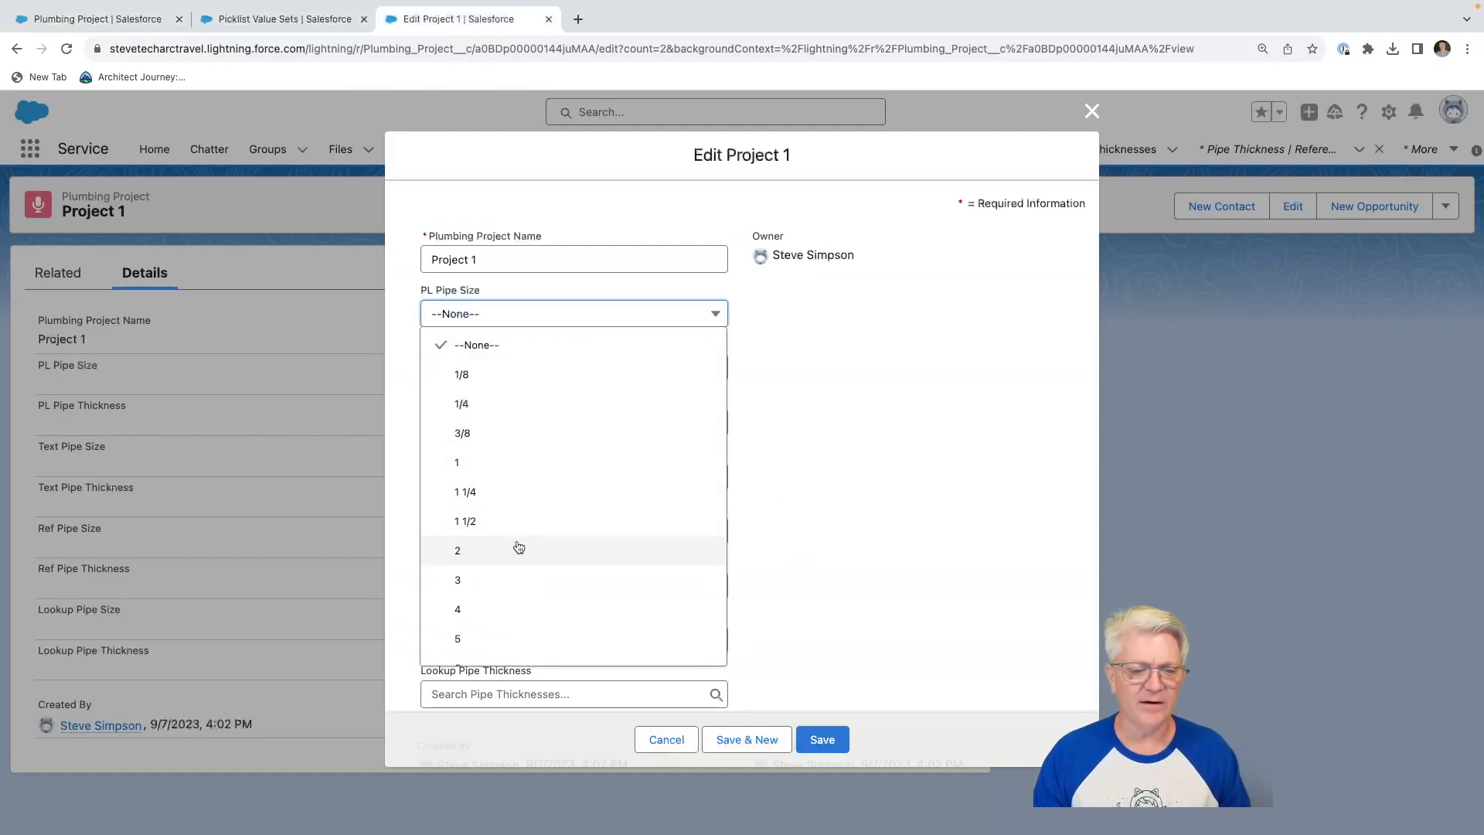
click(902, 396)
click(565, 372)
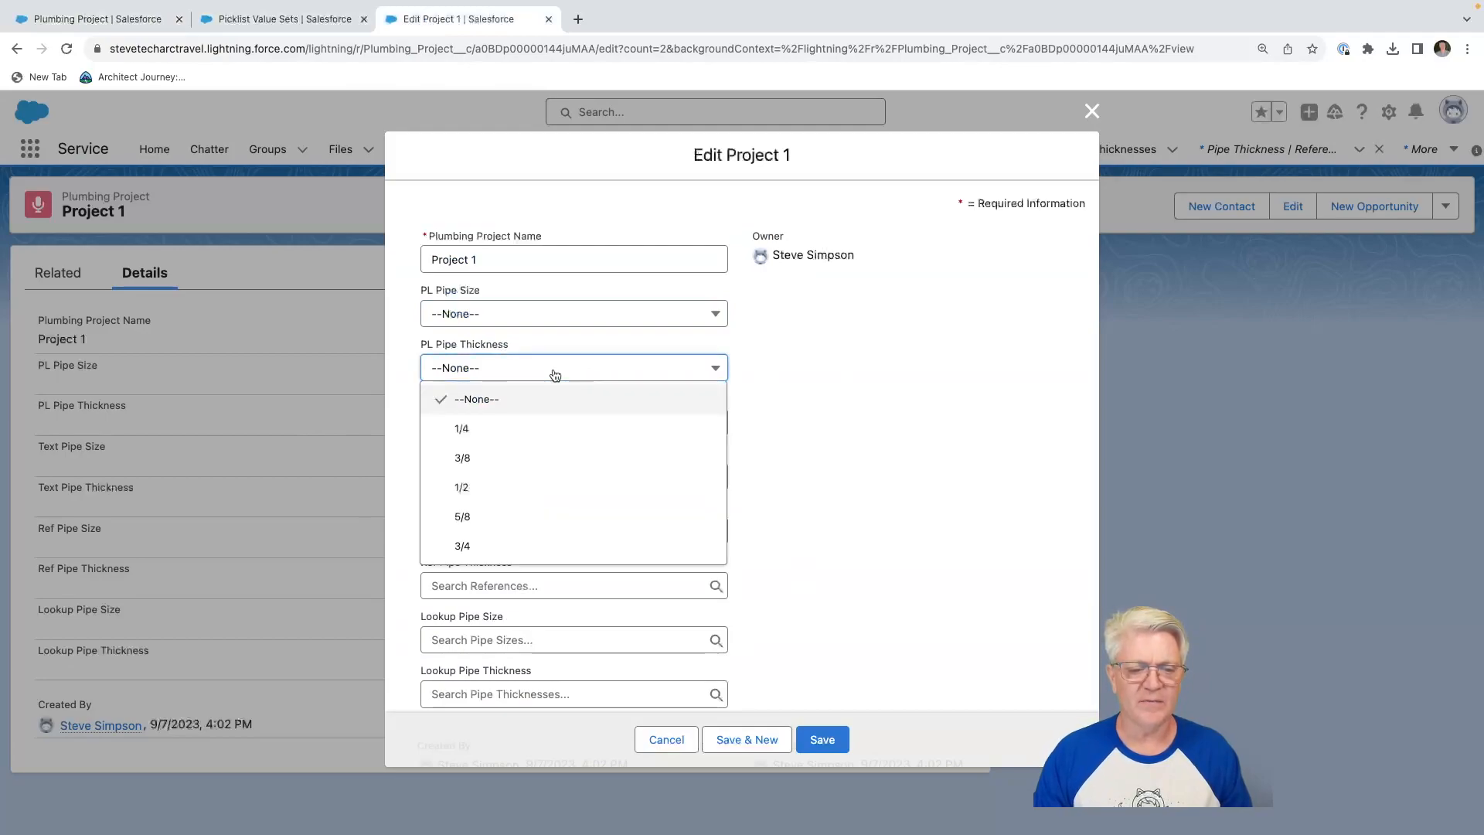
click(733, 409)
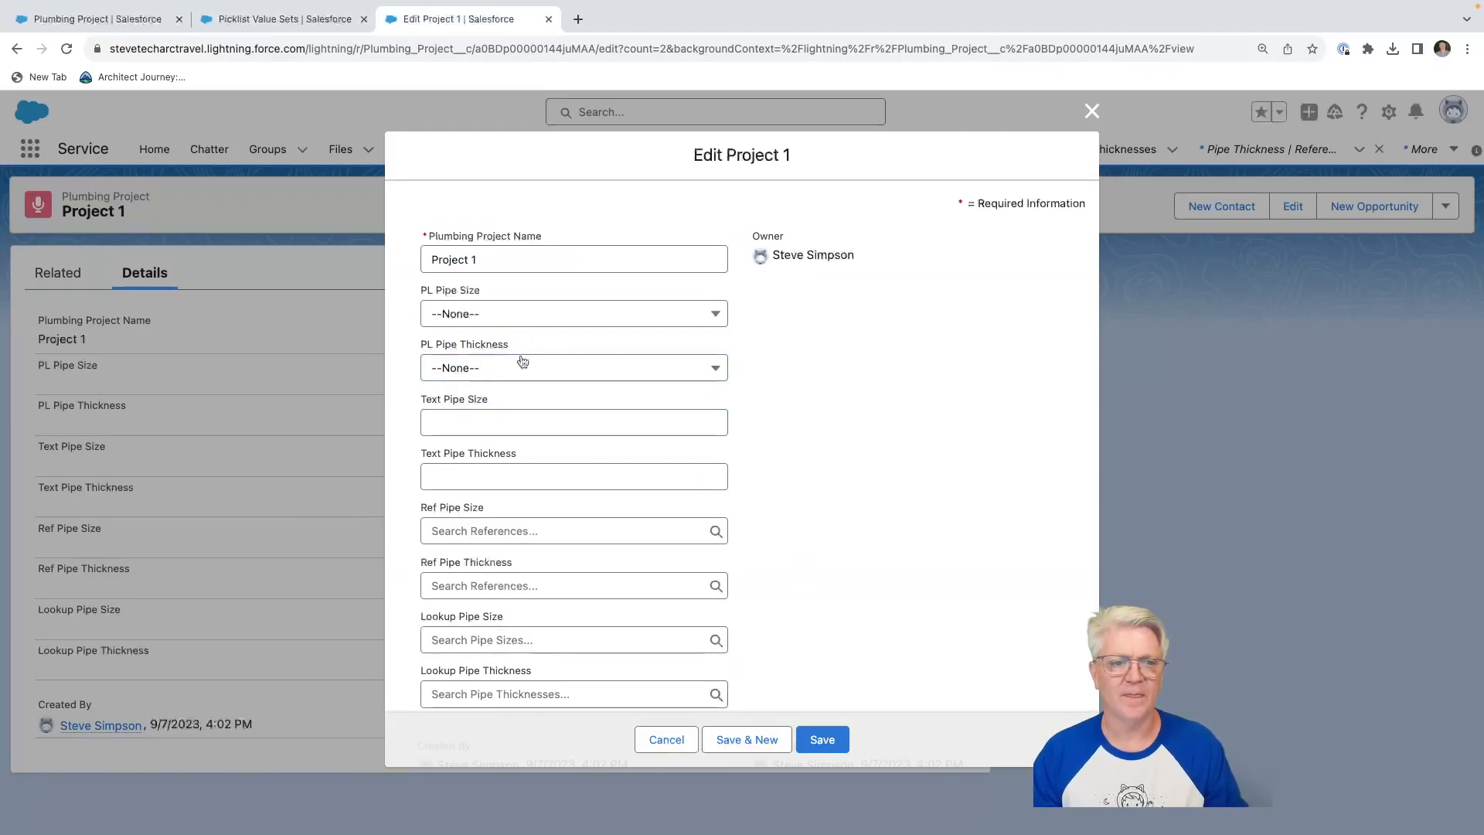
Review the Text Fields option slide and enter "3/4 inches, feet" as Project 1's Text Pipe Size.
key(ctrl+Left)
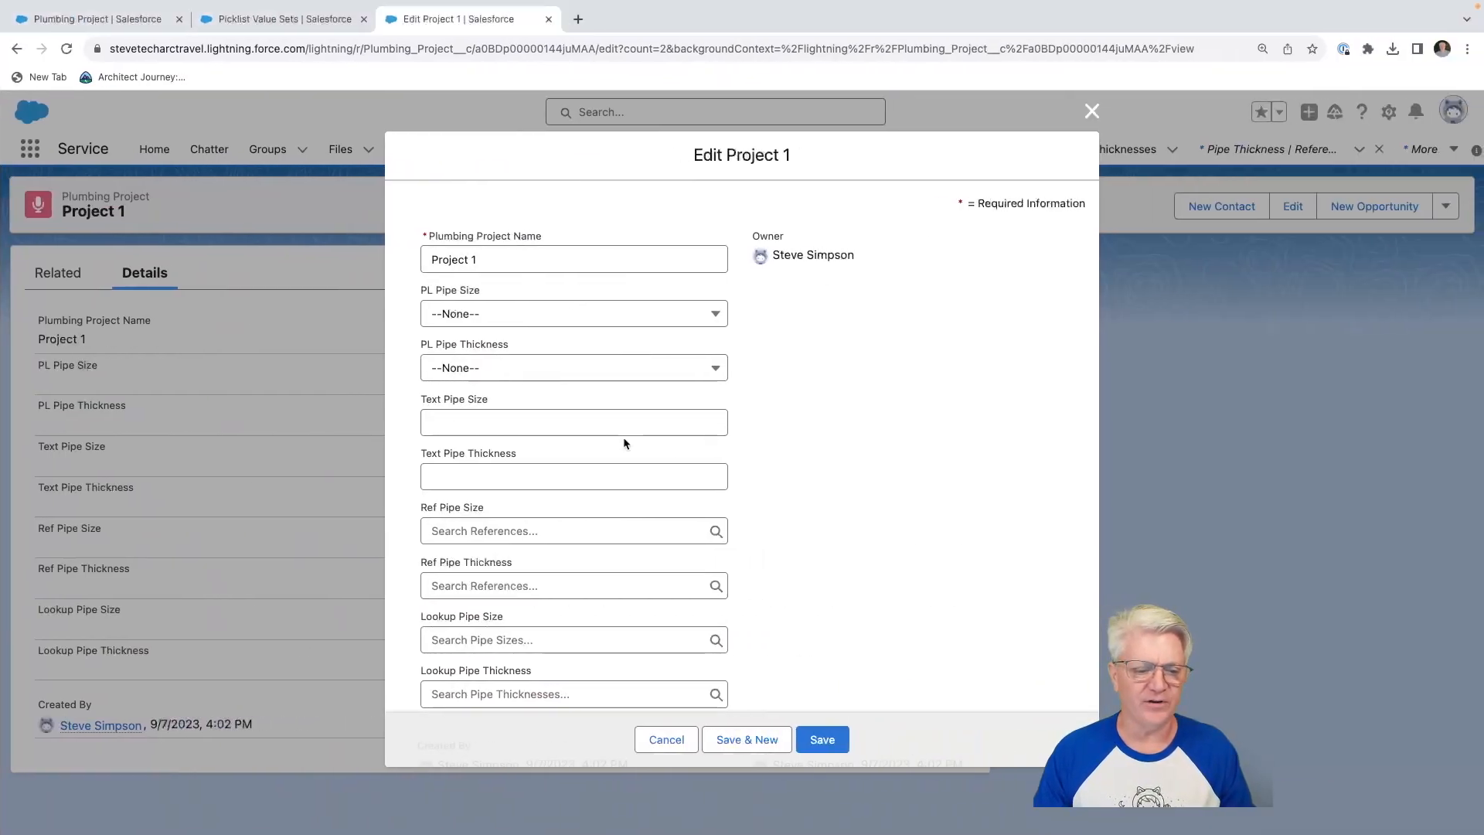
click(531, 422)
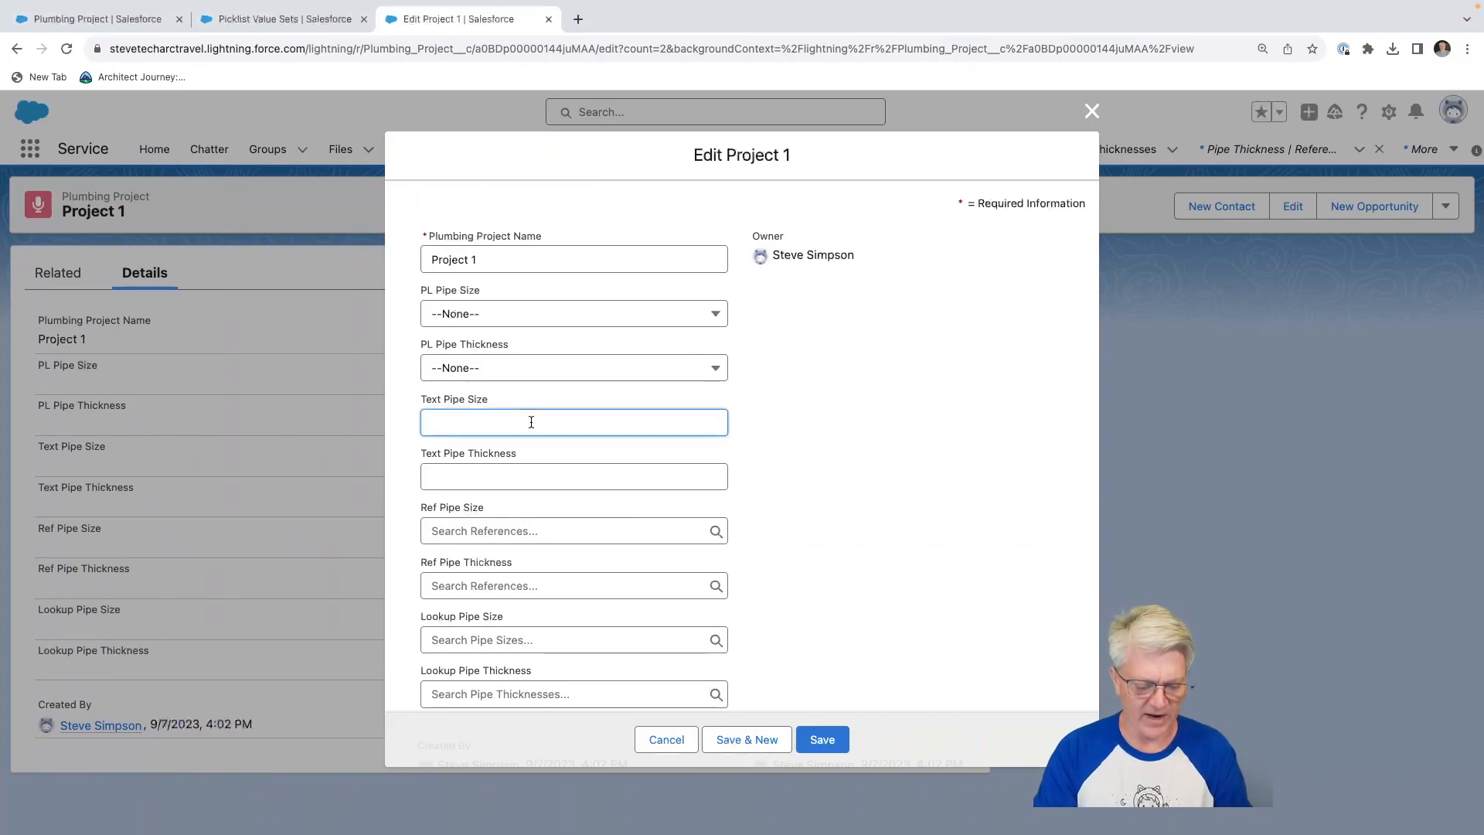
text(3/4 inches, feet)
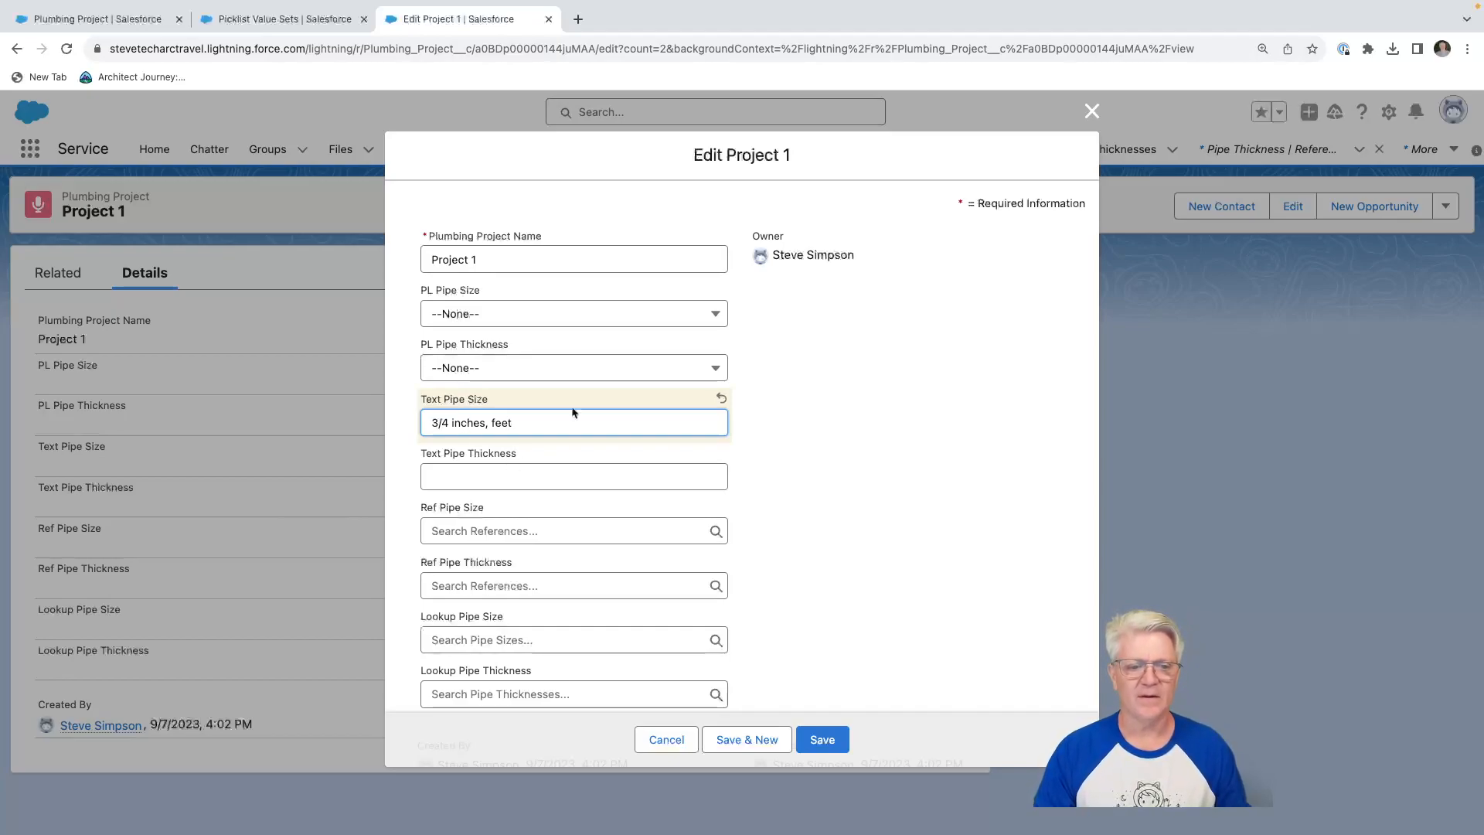
Review the Shared Reference Object slide and open the Ref Pipe Size field definition on the Plumbing Project object.
key(ctrl+Right)
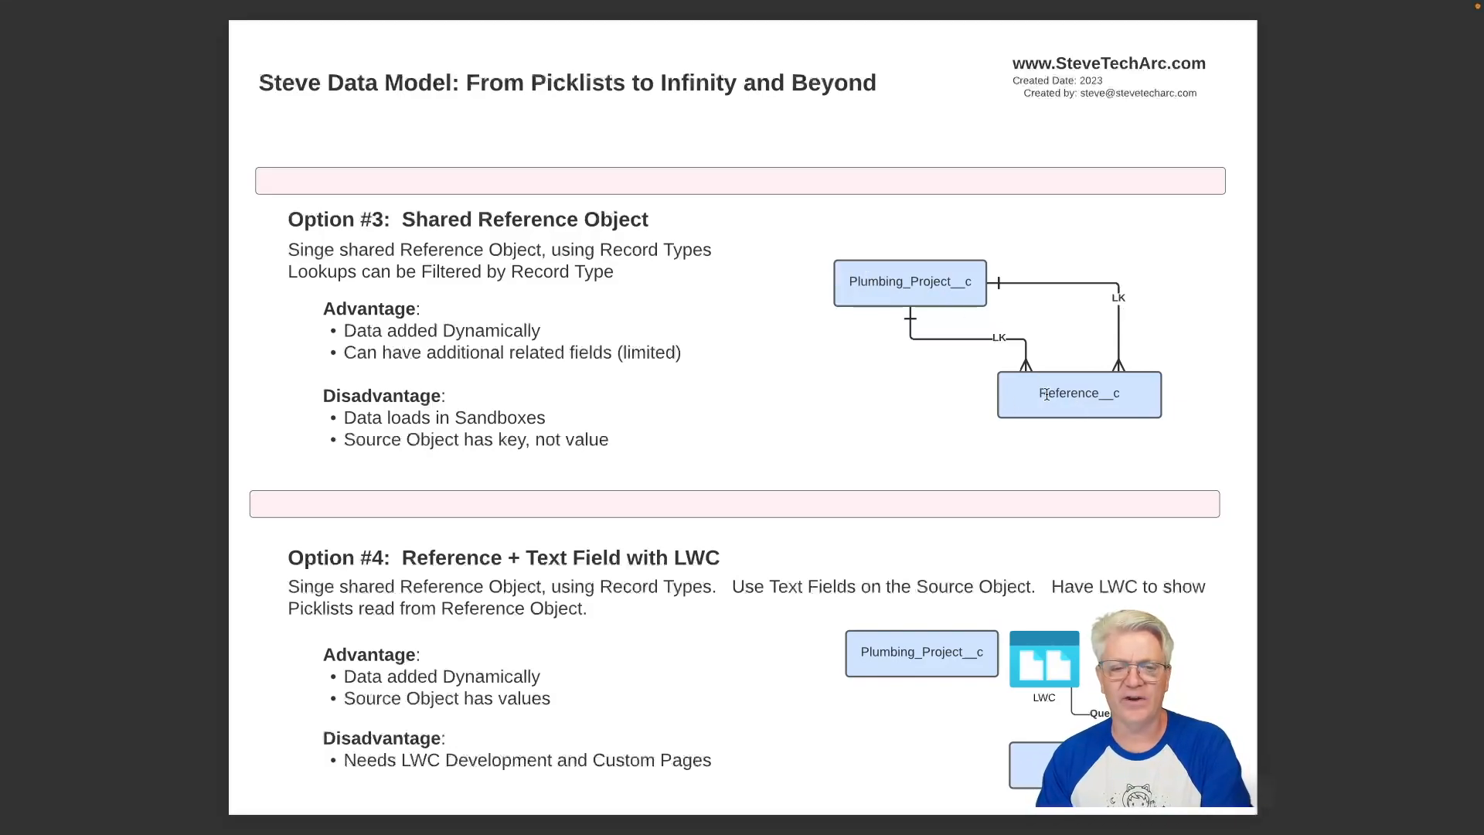
key(ctrl+Left)
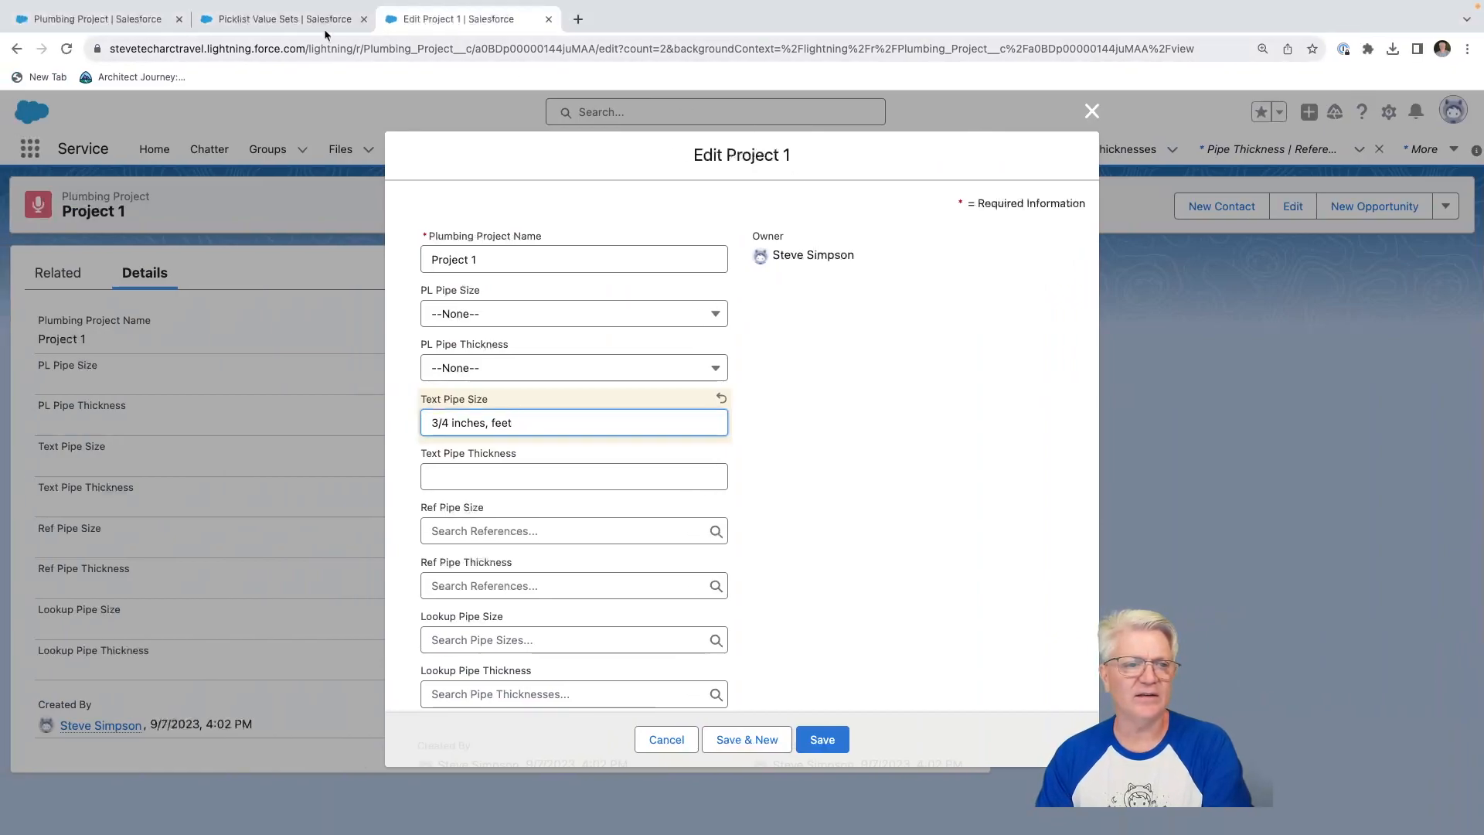
click(116, 19)
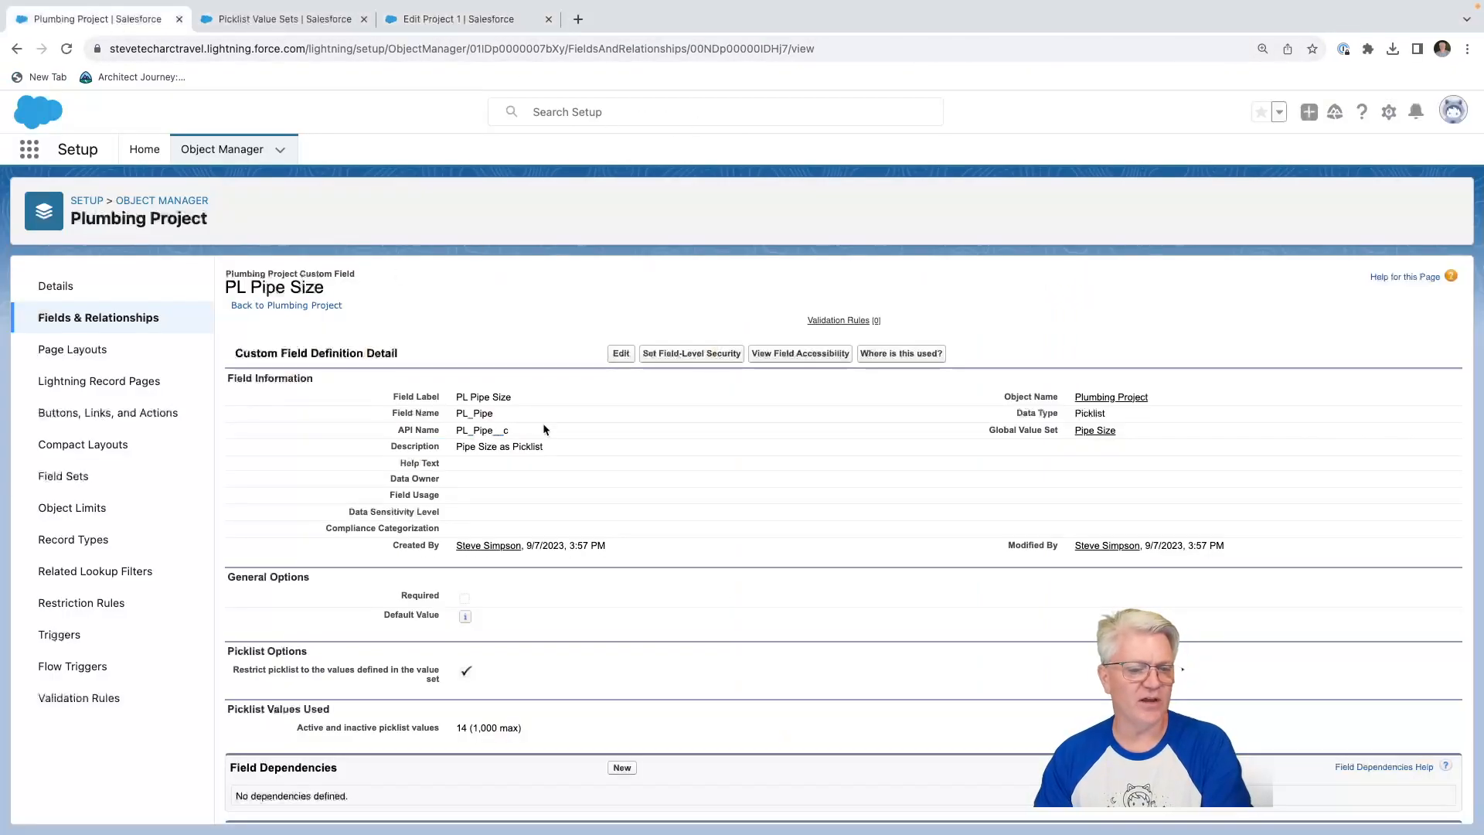
click(77, 317)
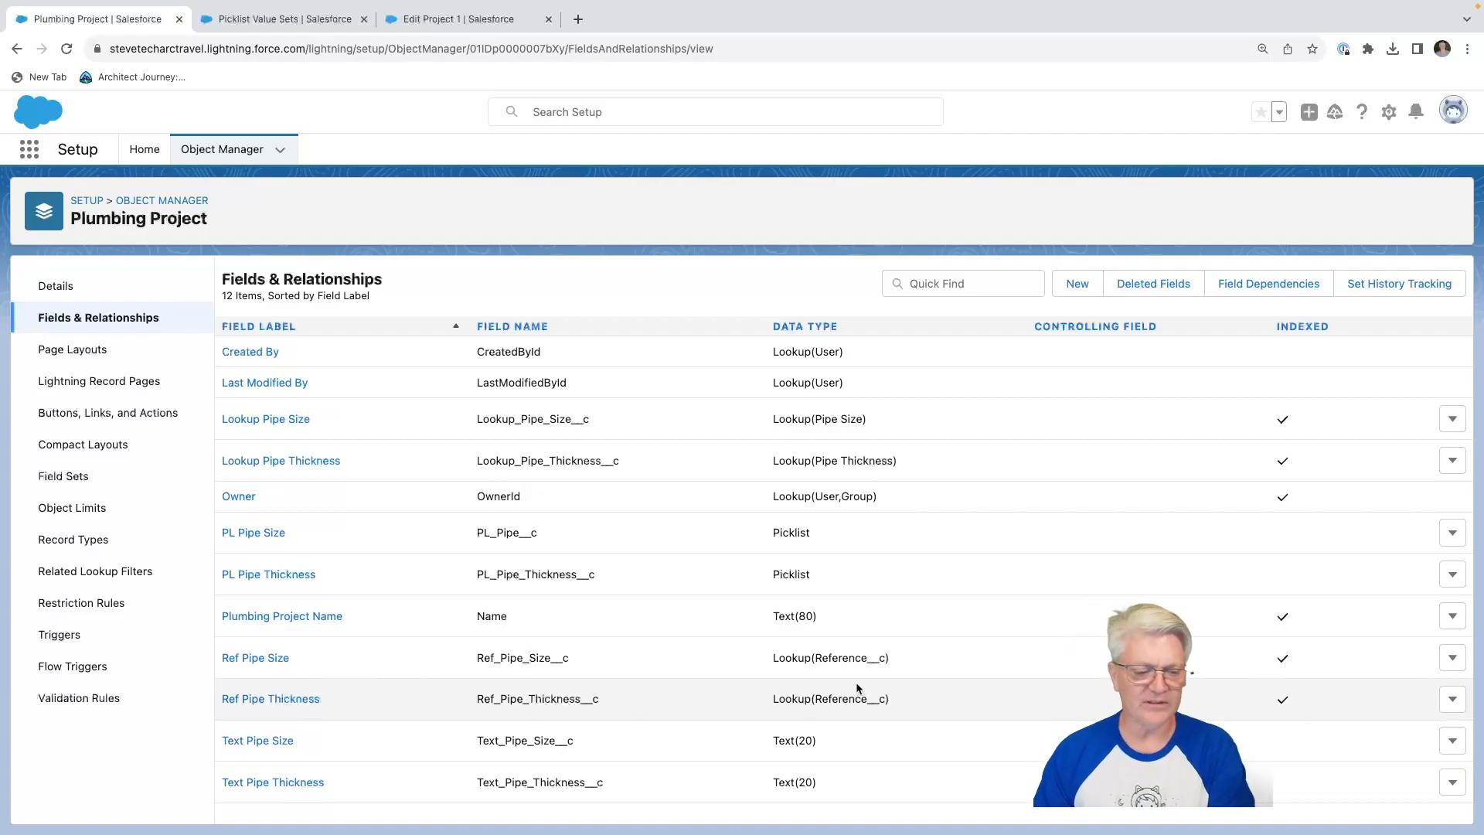
click(284, 662)
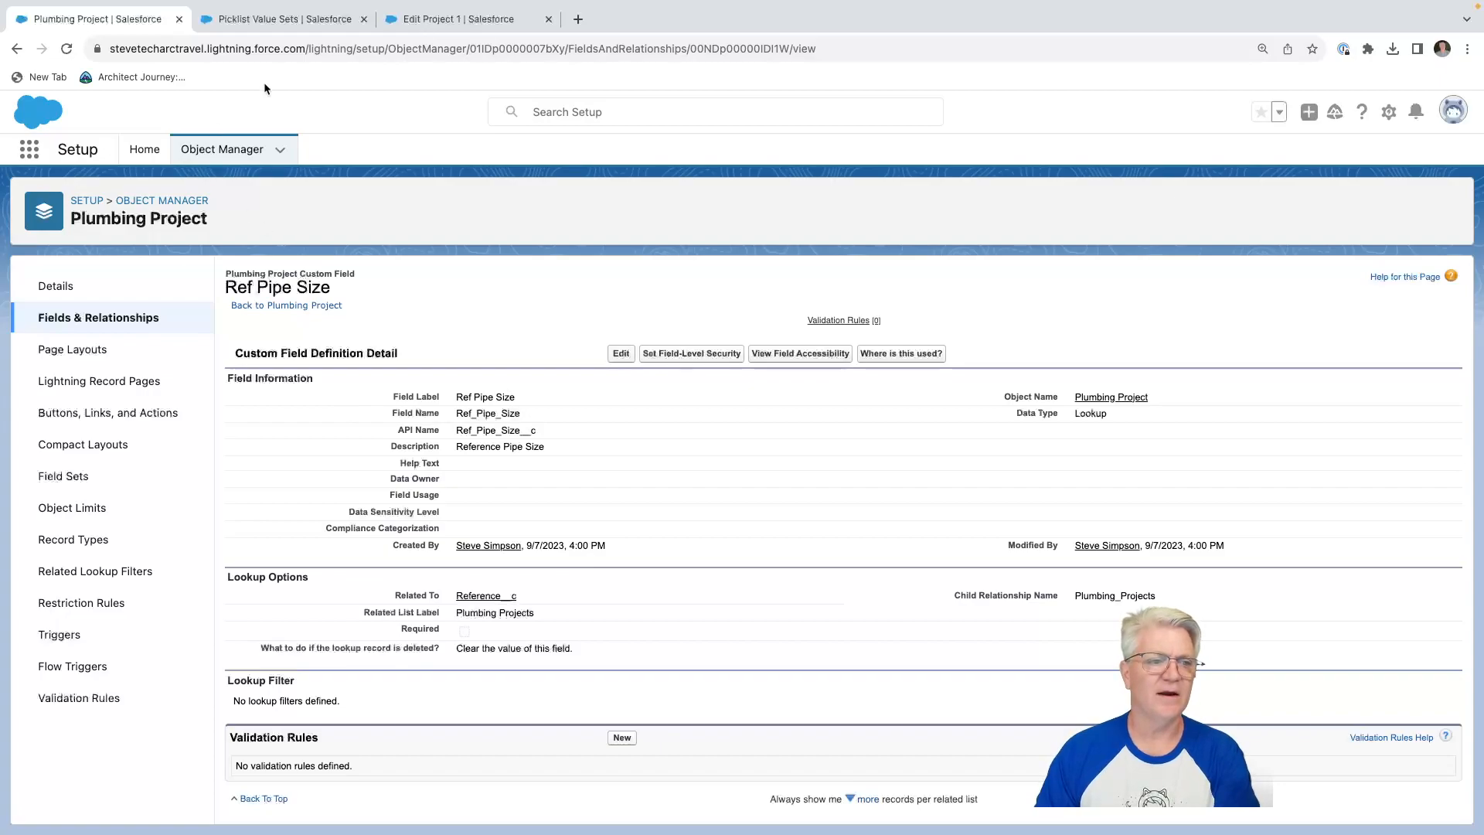
Examine the recent references offered by the Ref Pipe Size lookup in the Project 1 edit form without selecting one.
click(467, 23)
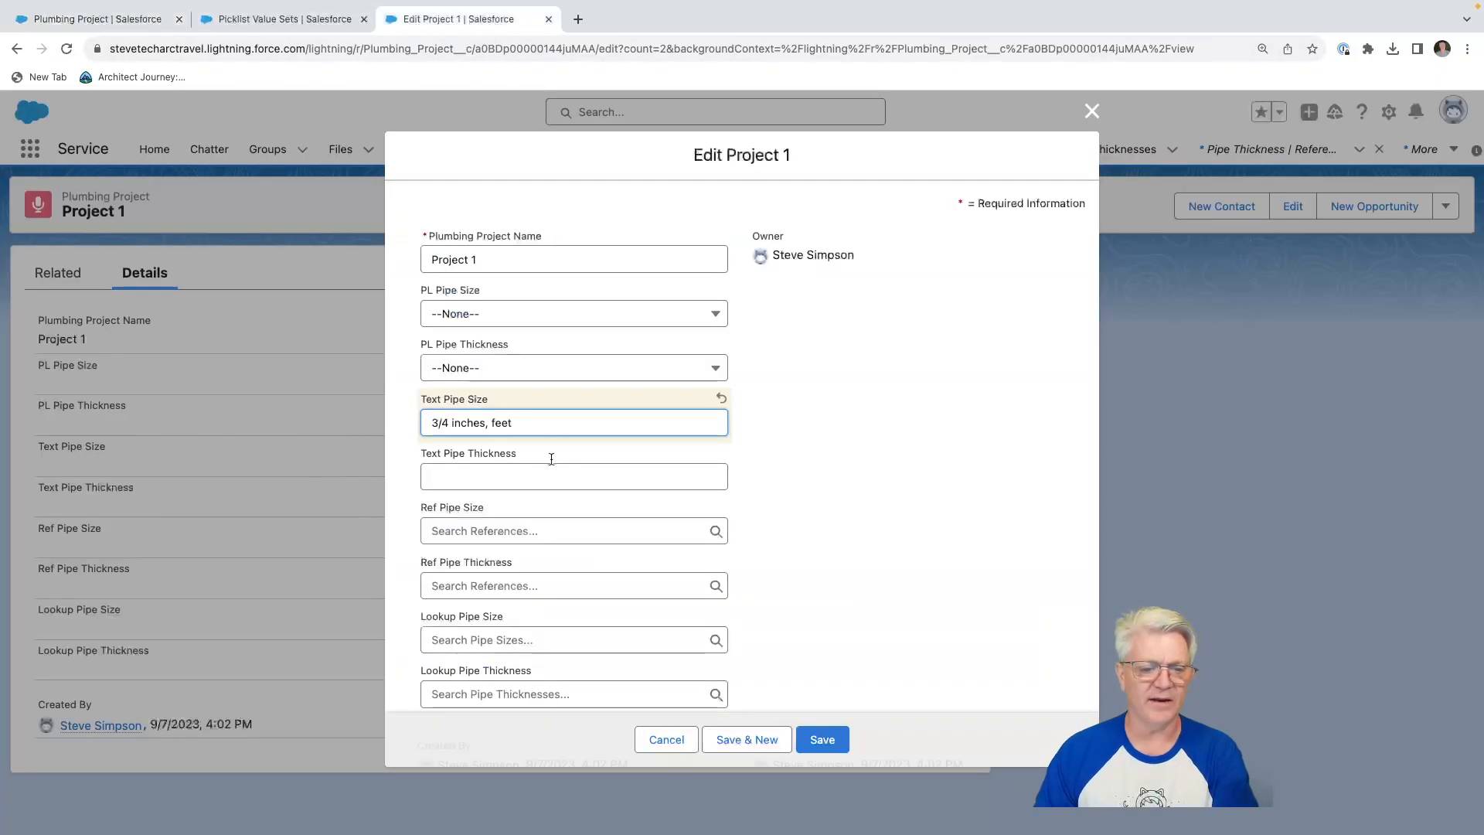
click(467, 526)
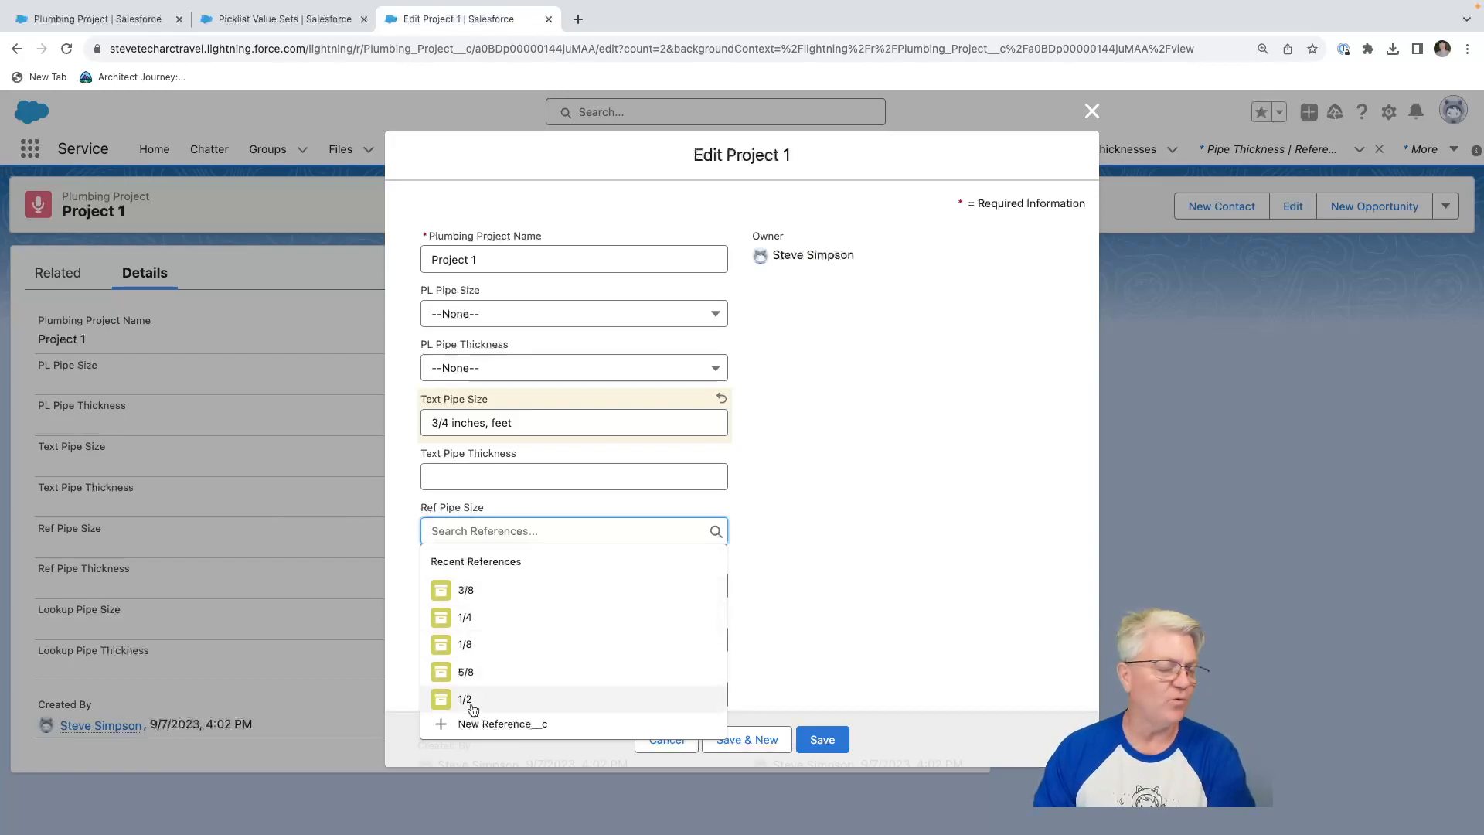
click(1023, 533)
click(524, 530)
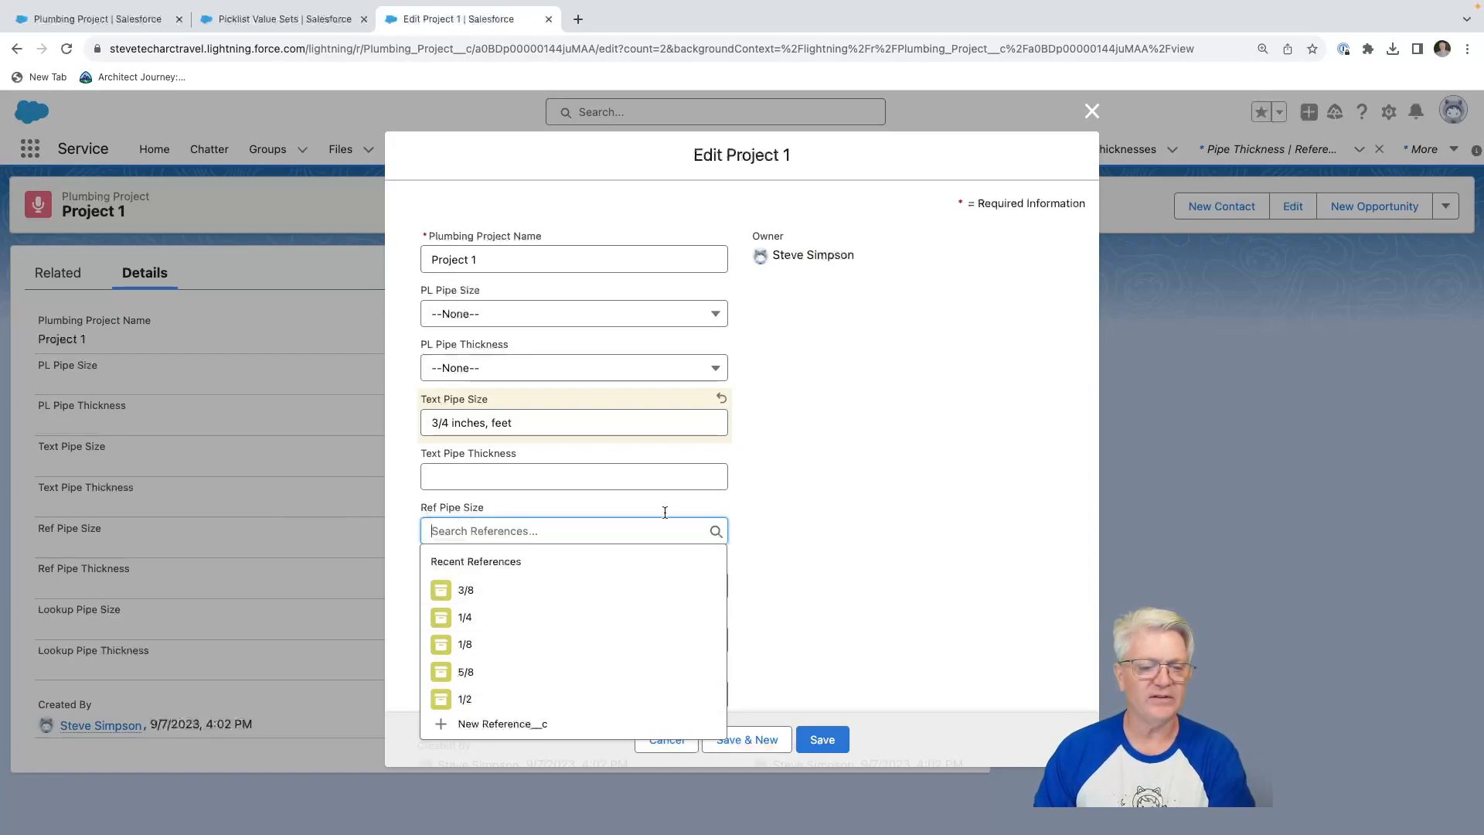
click(820, 468)
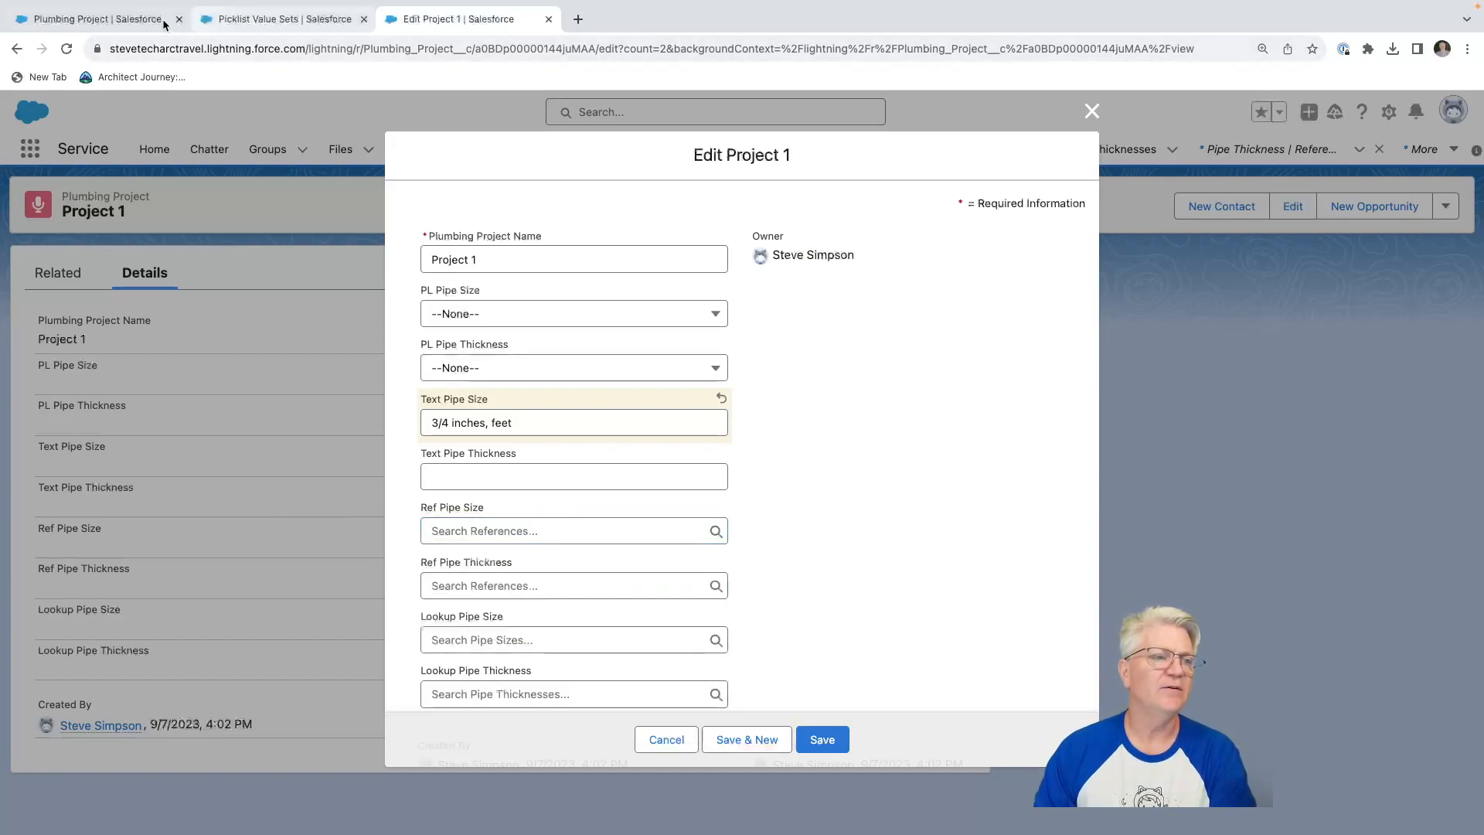
Search the available apps and items for "ref" and open the References list.
click(292, 19)
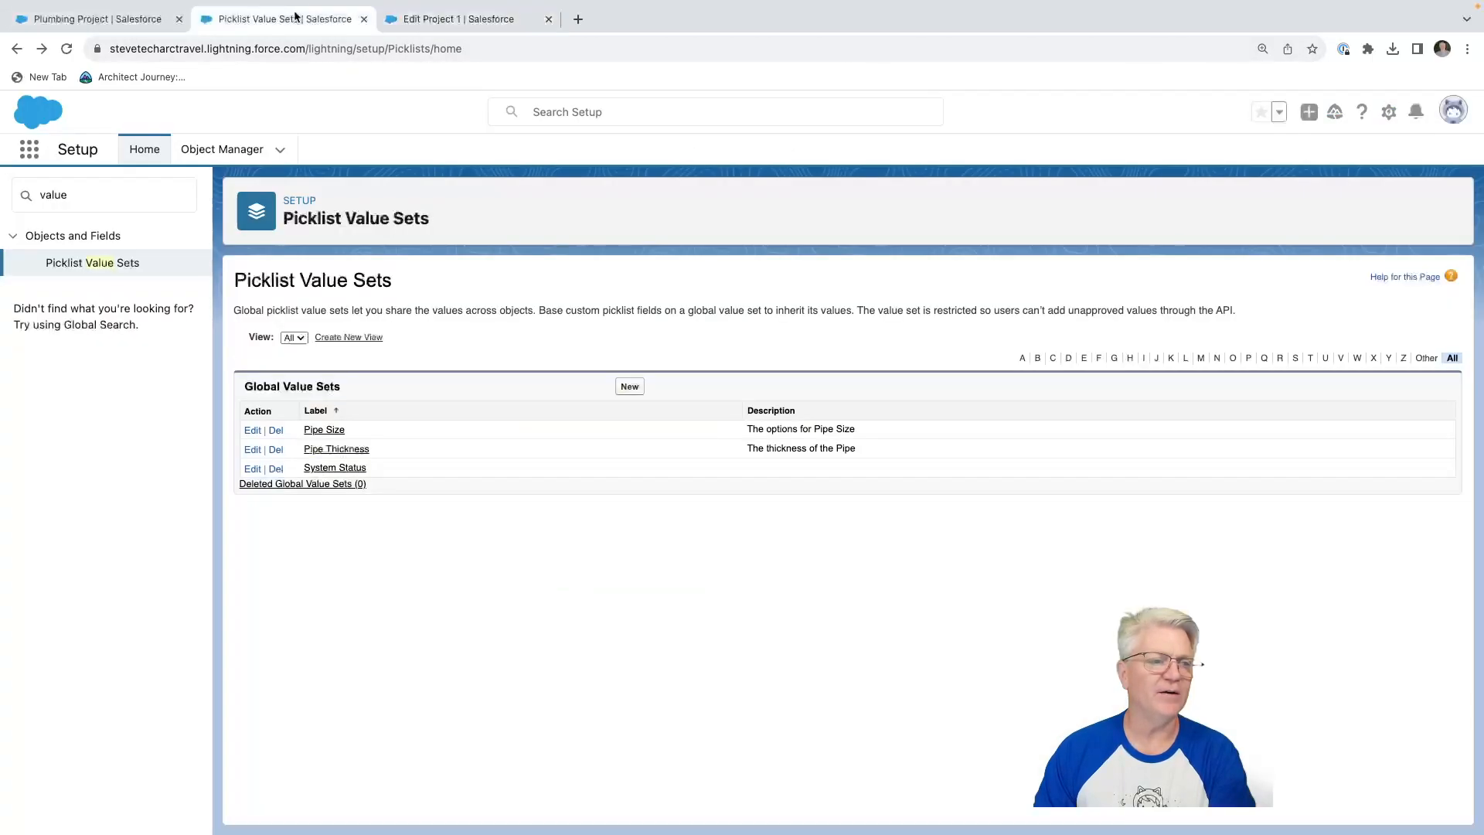
click(29, 149)
text(ref)
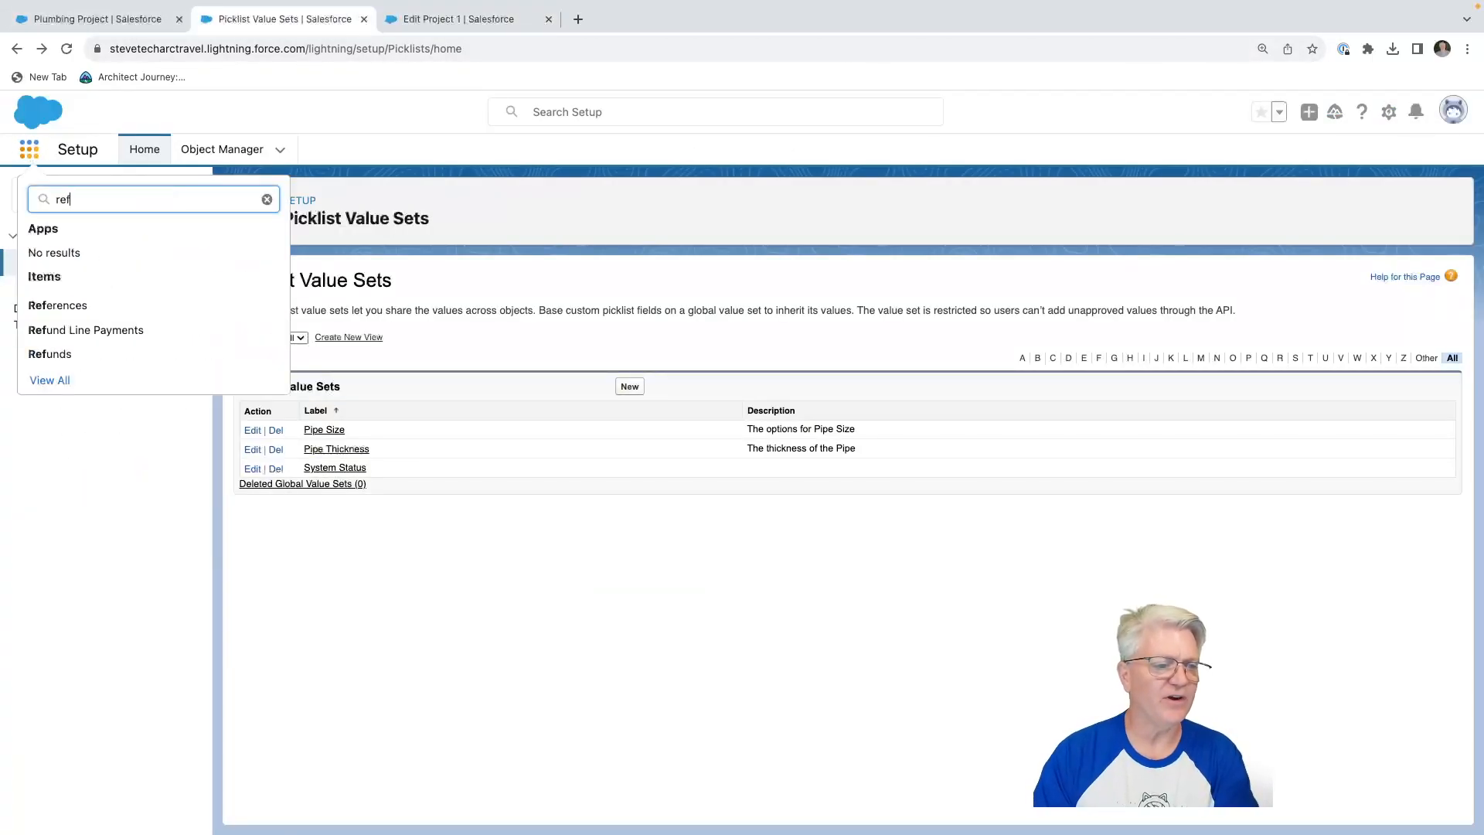
click(72, 305)
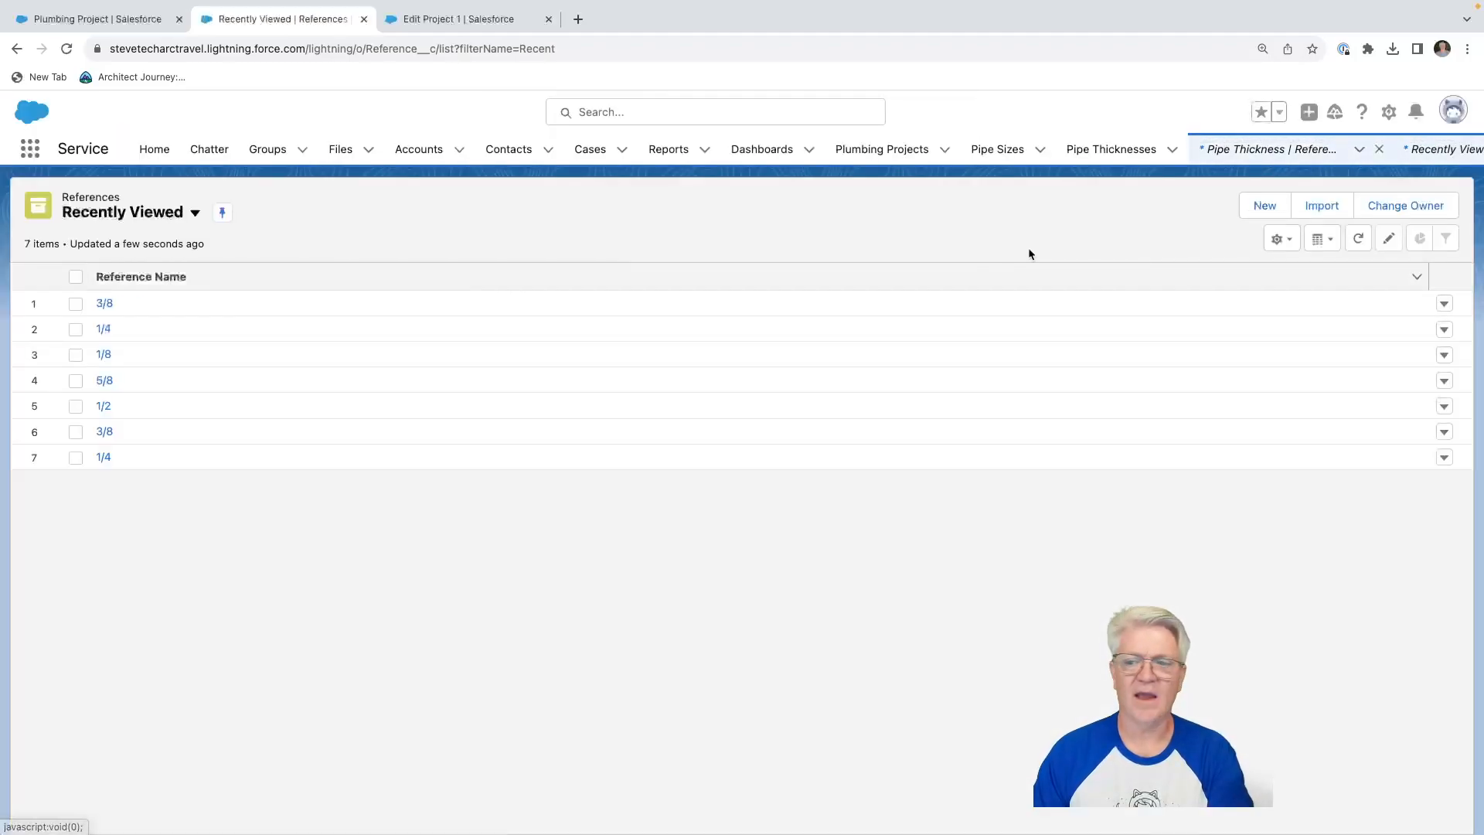
Create a reference record of type Pipe Size named 3/4 with the description "3/4 inches" and save it.
click(1269, 210)
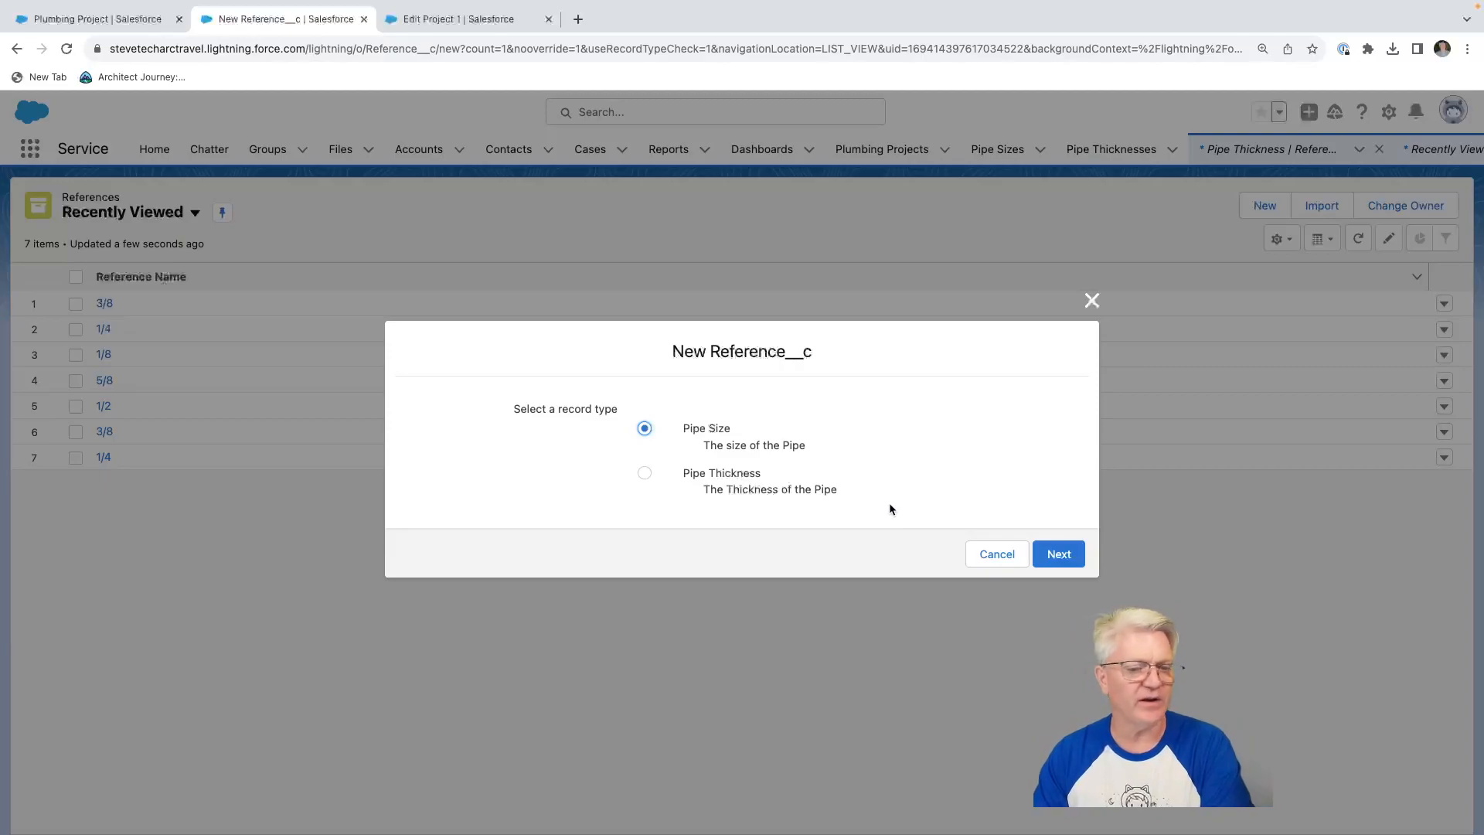
click(1059, 552)
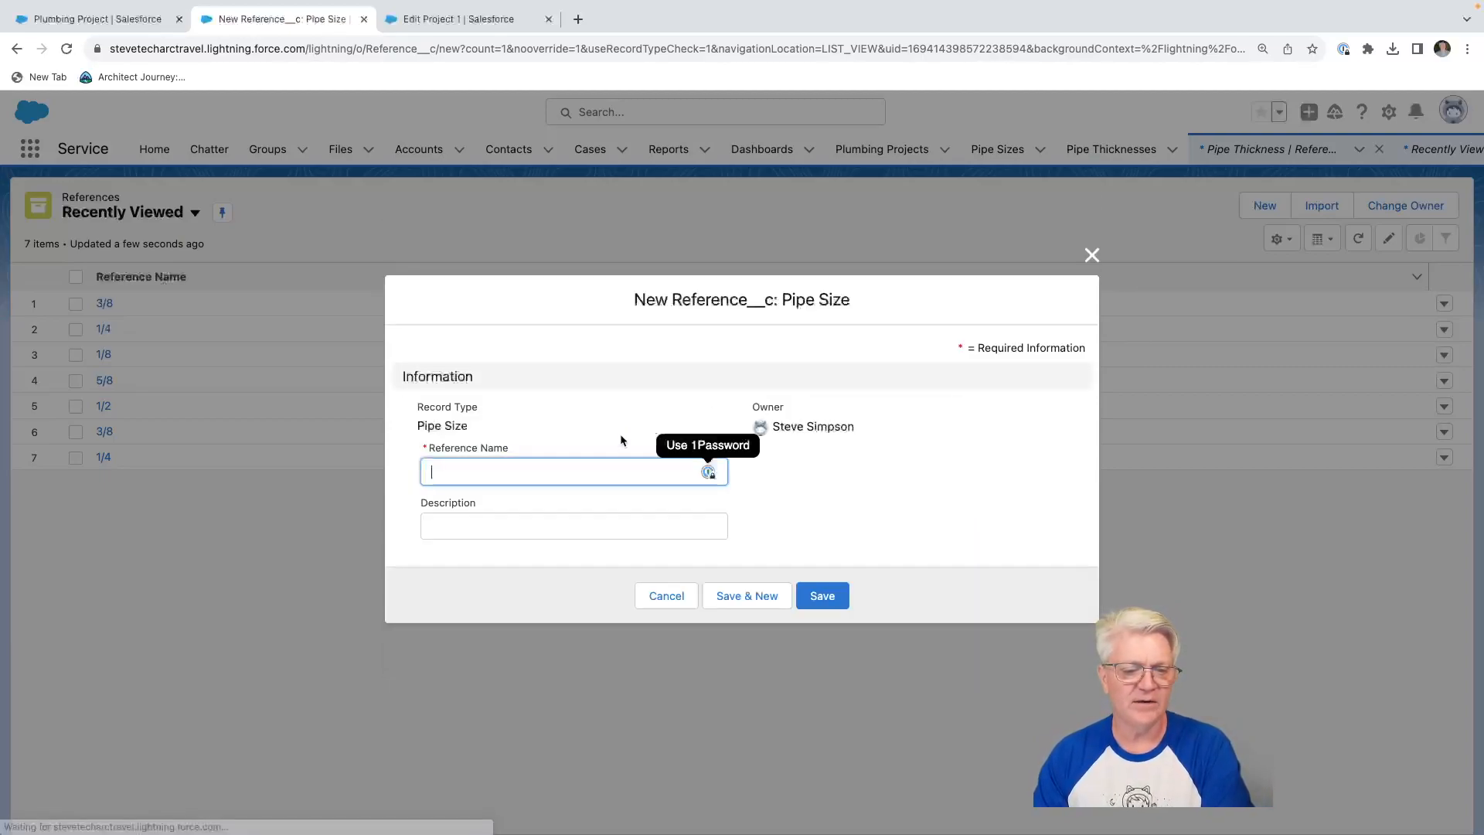
text(3/4)
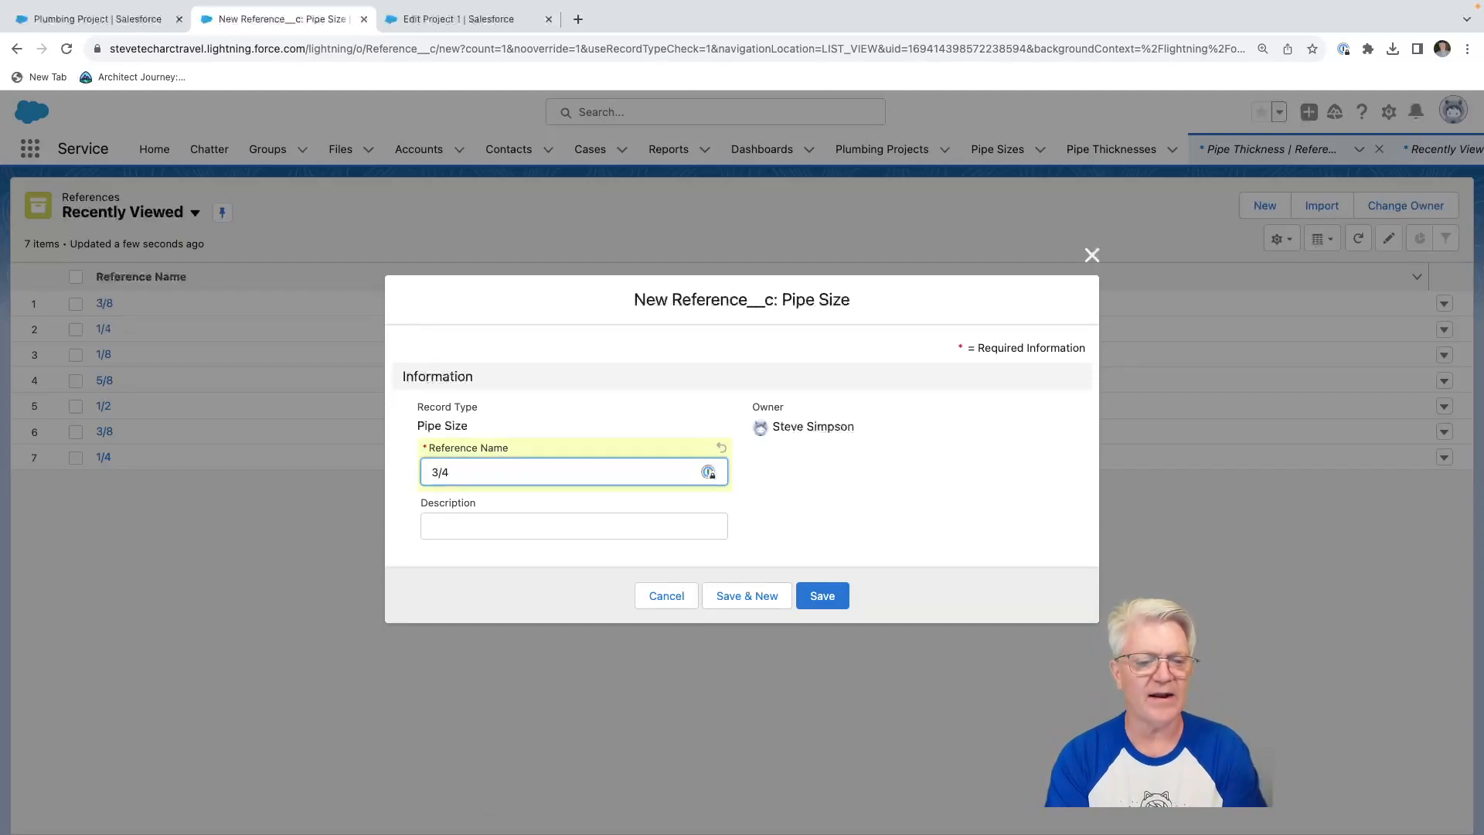
key(Tab)
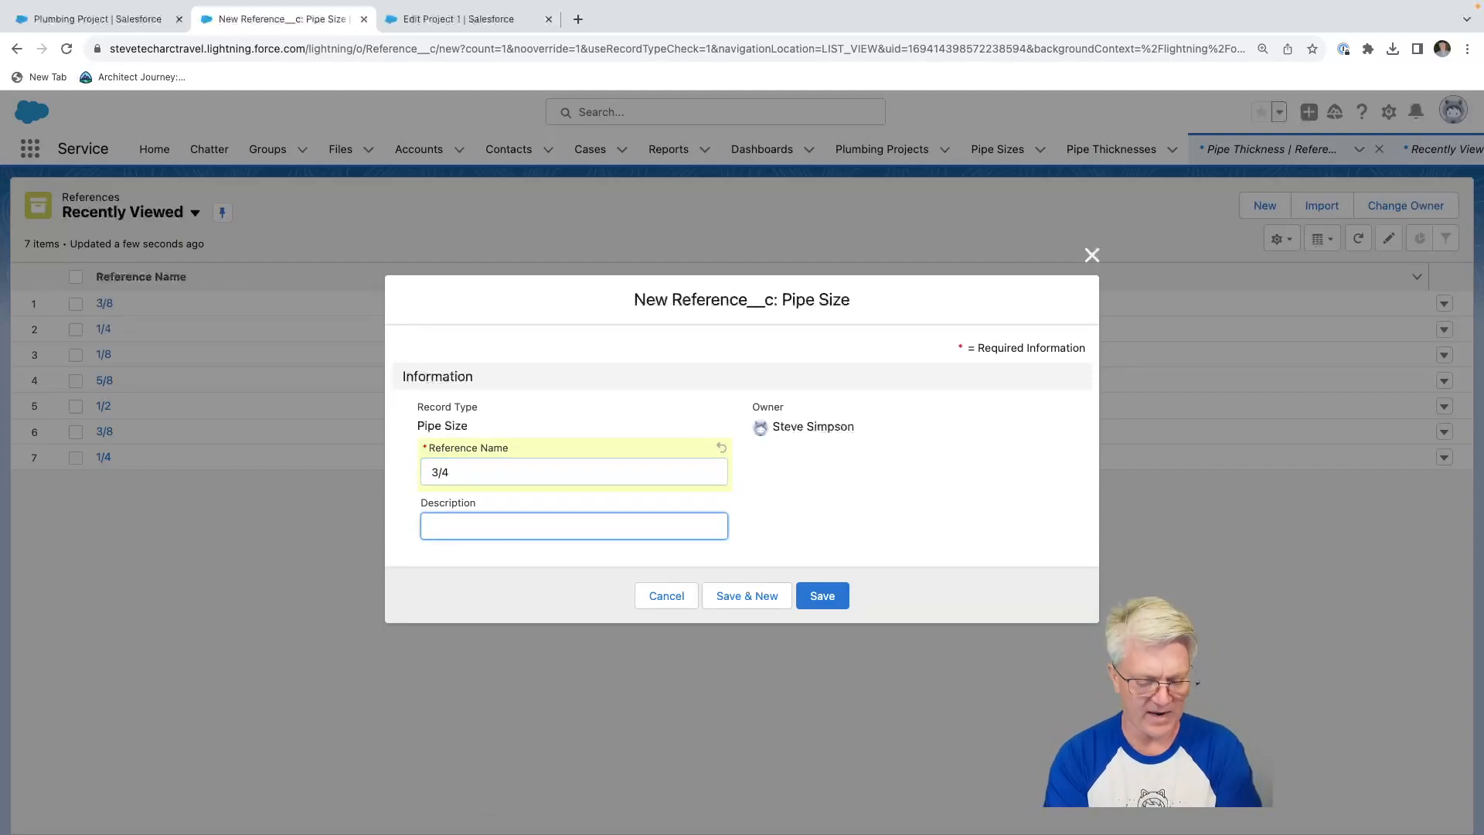
text(3/4)
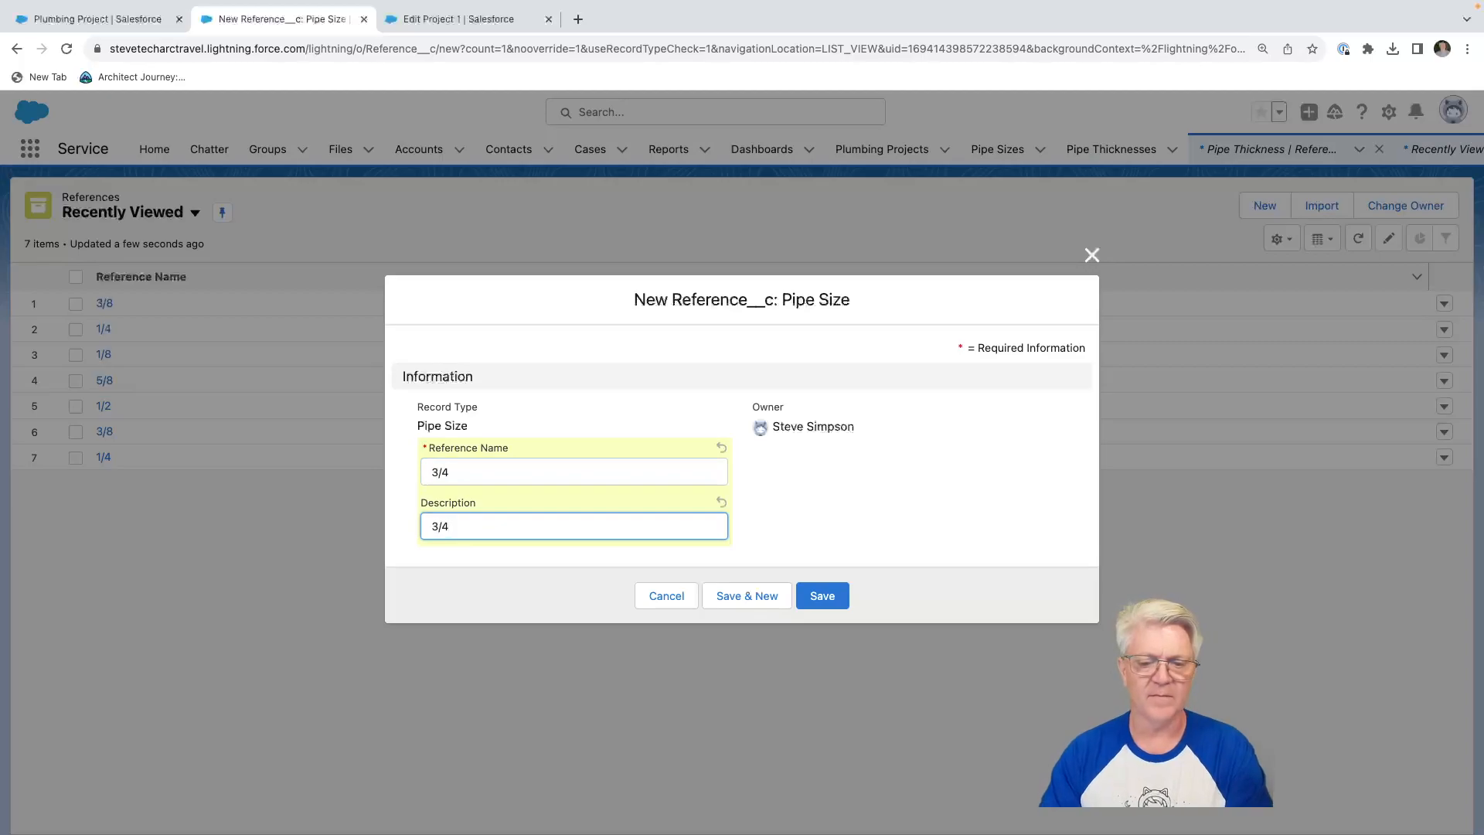
text( inches)
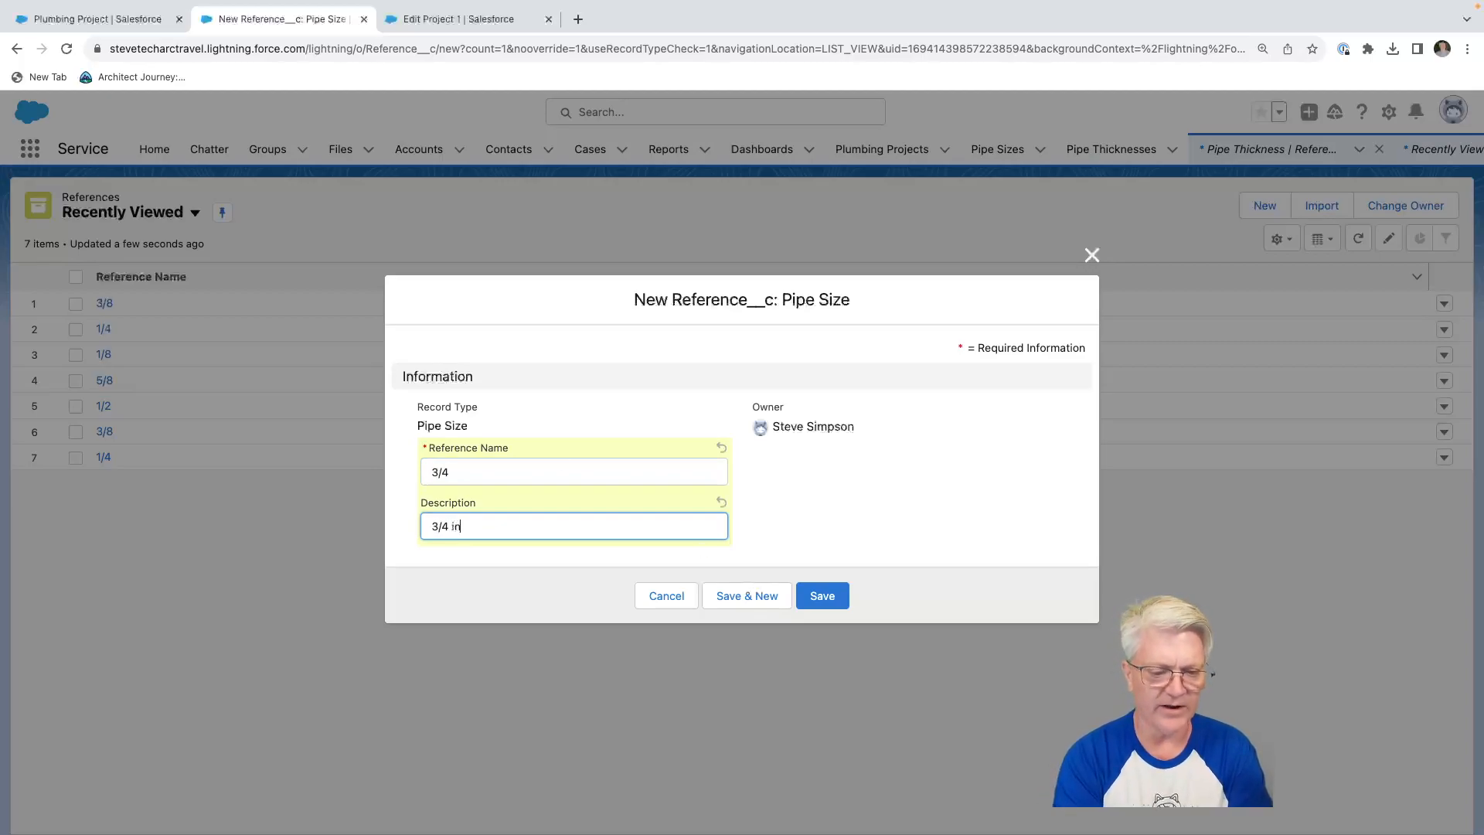
click(822, 595)
Discard the unsaved edits to Project 1 and reopen the record for editing.
click(460, 18)
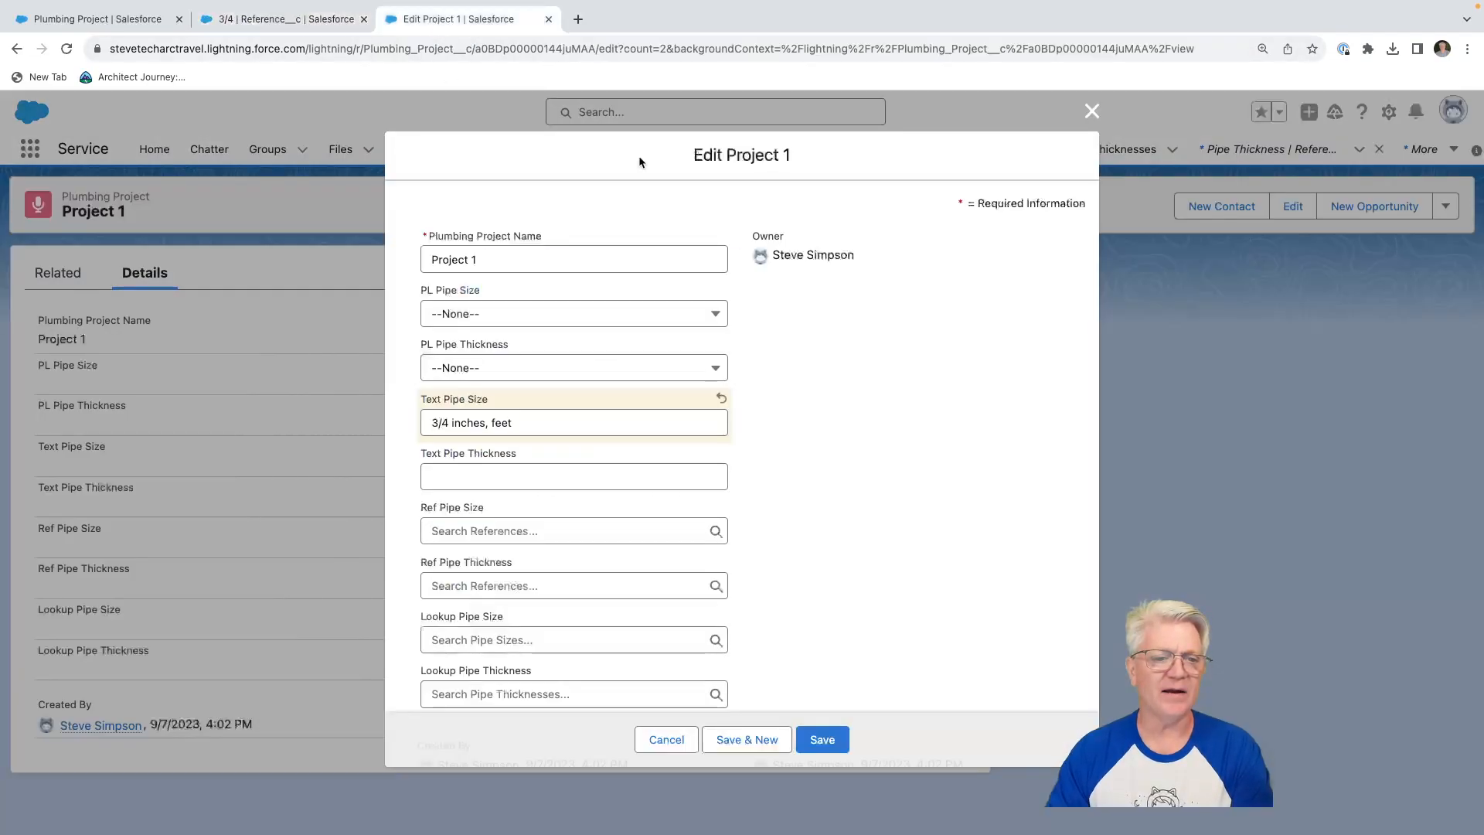
click(664, 741)
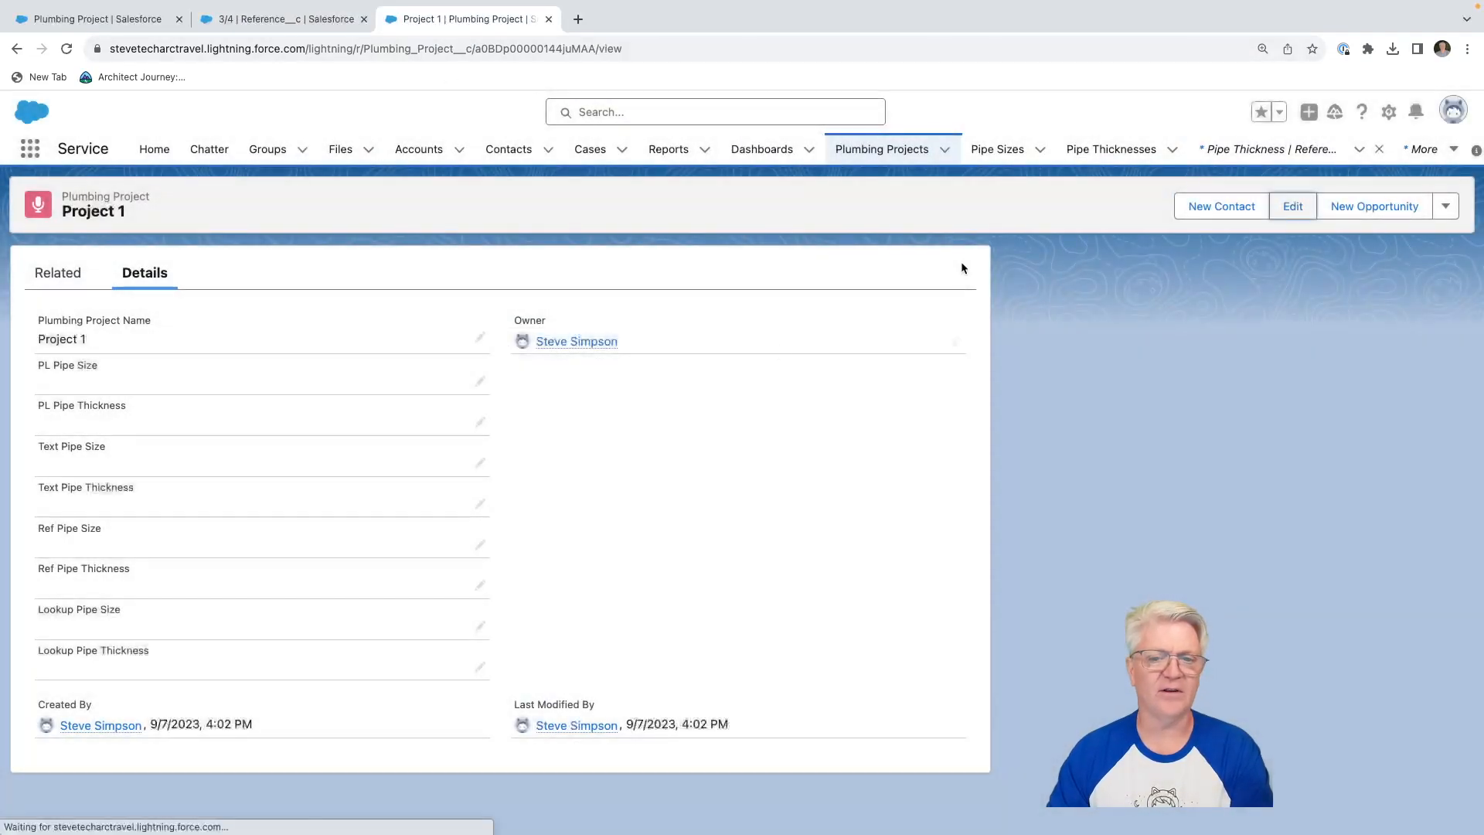
click(1291, 209)
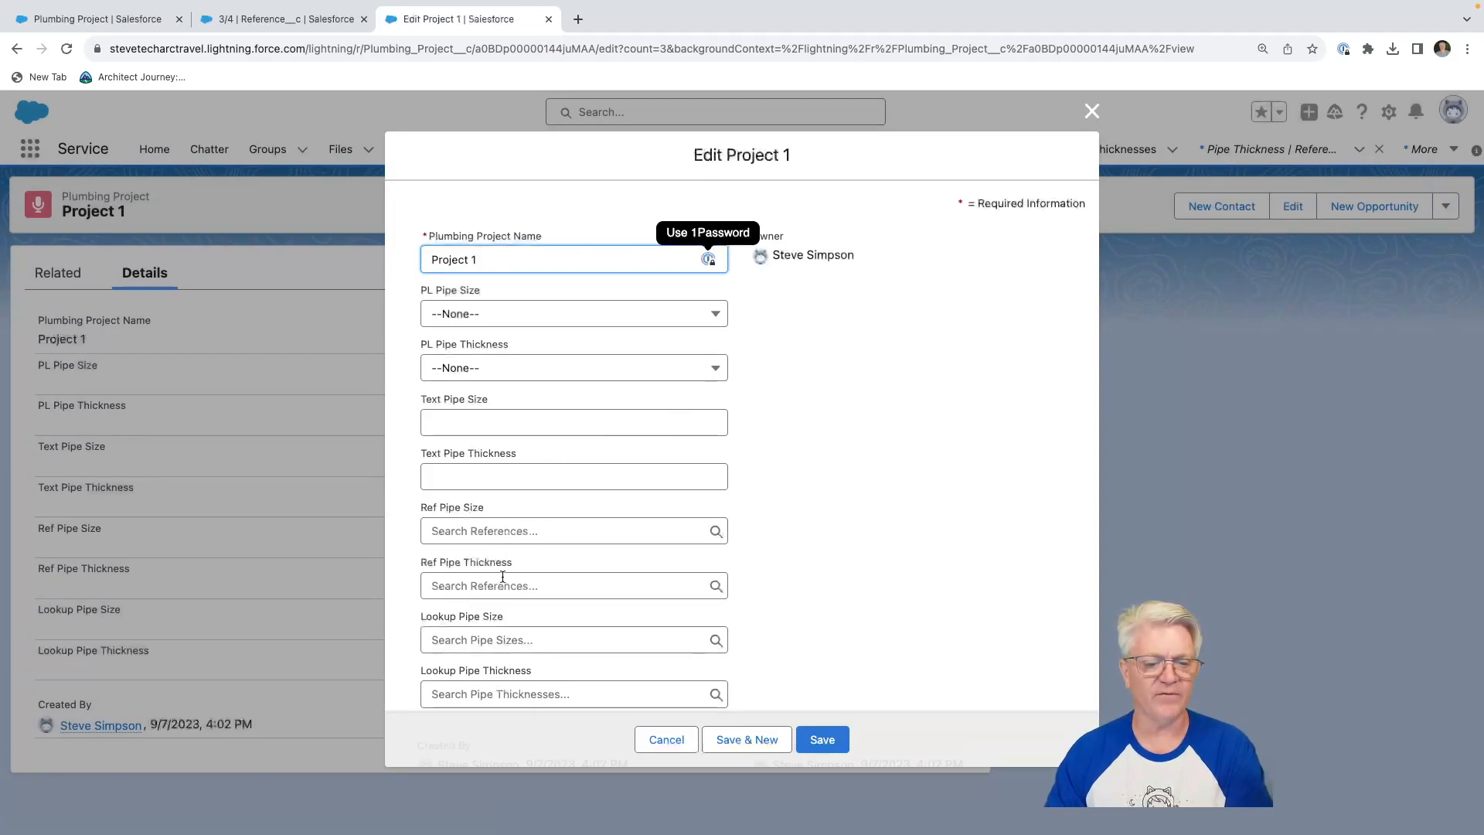
Compare the recent references offered by the Ref Pipe Size and Ref Pipe Thickness lookups of Project 1.
click(498, 534)
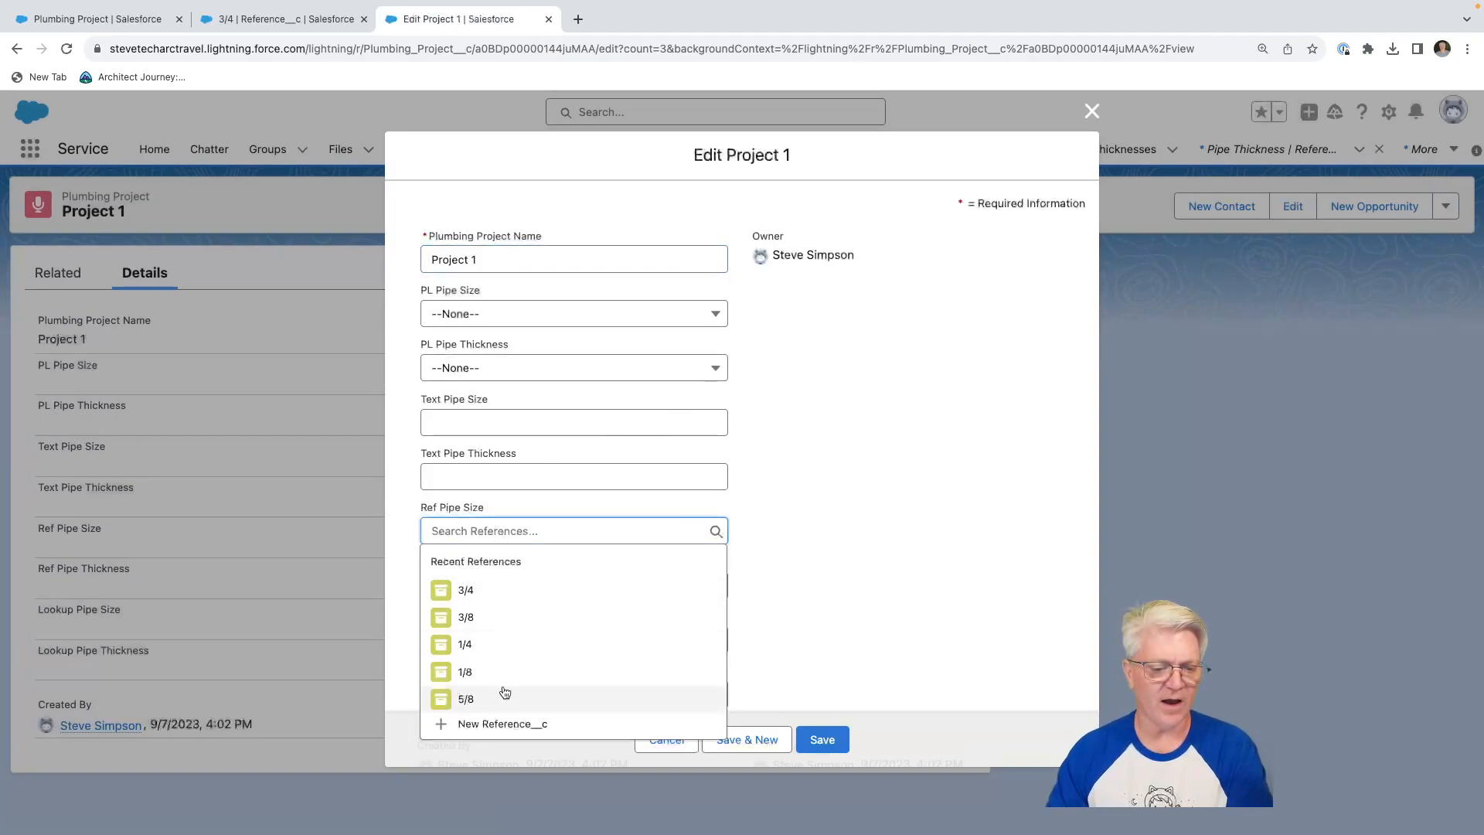
click(899, 481)
click(522, 585)
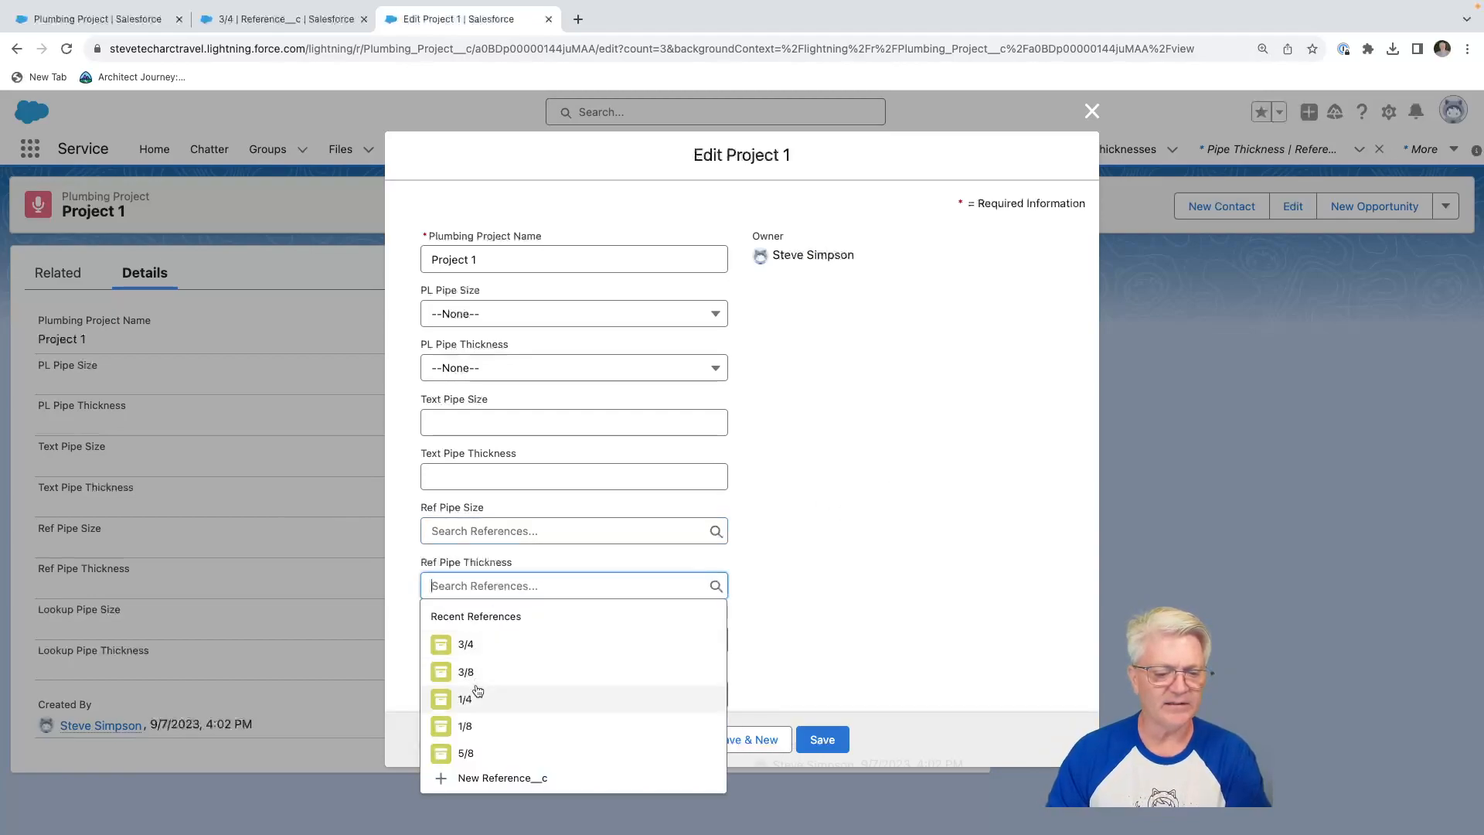
Recheck which reference records the Ref Pipe Size and Ref Pipe Thickness lookups suggest in the Project 1 edit form.
click(479, 530)
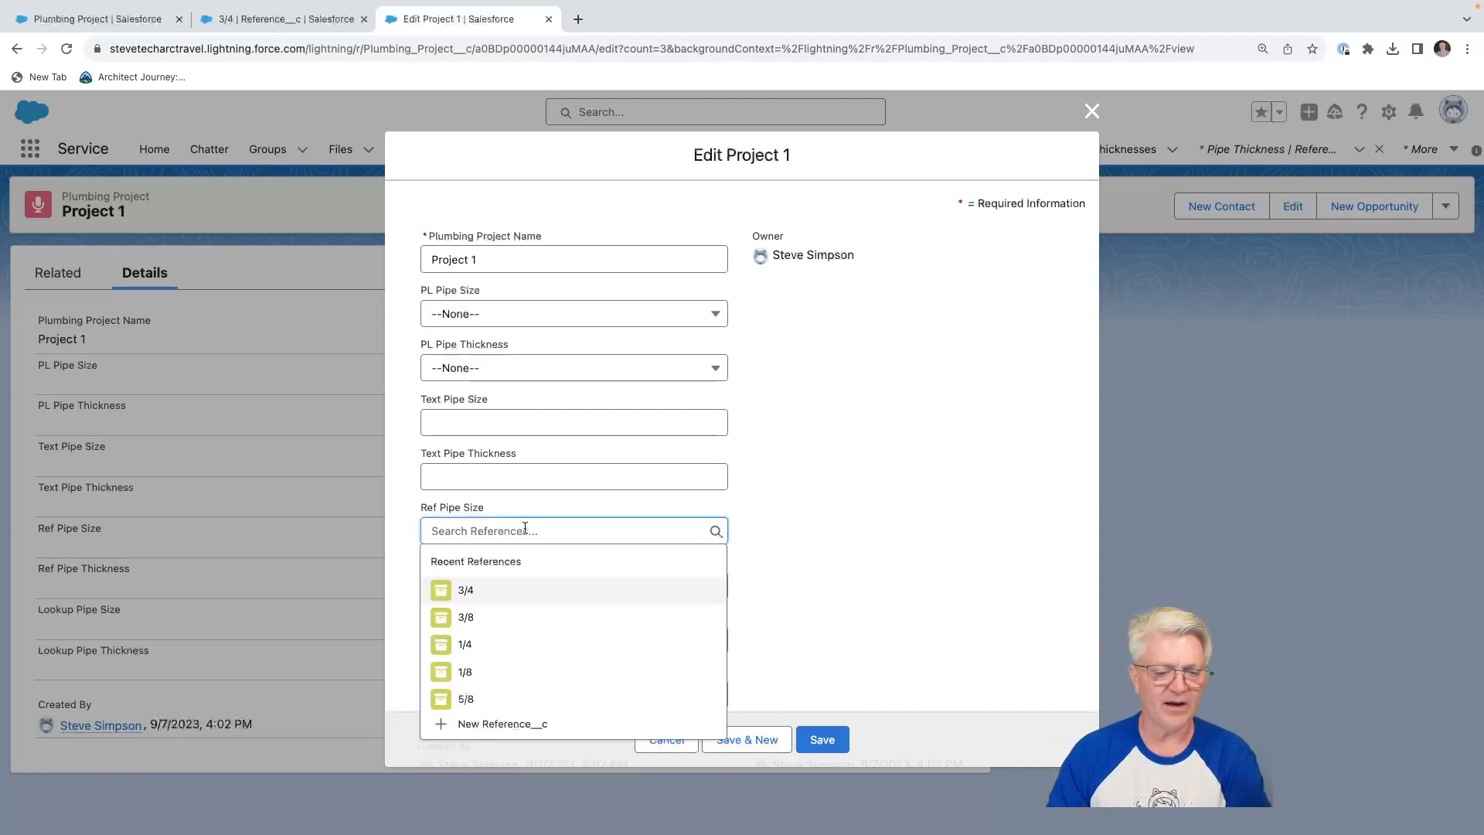
click(827, 535)
click(539, 585)
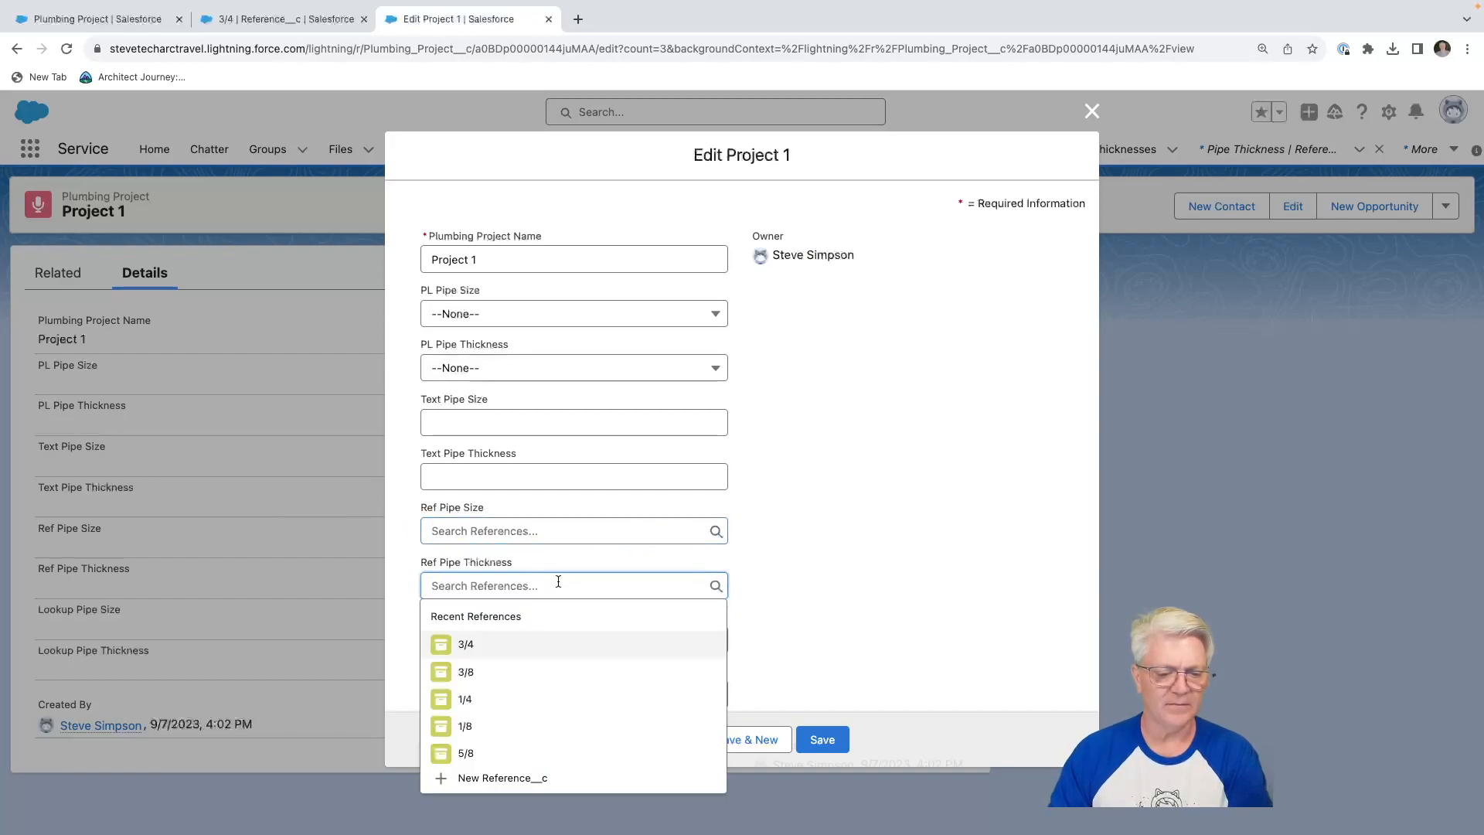
click(794, 565)
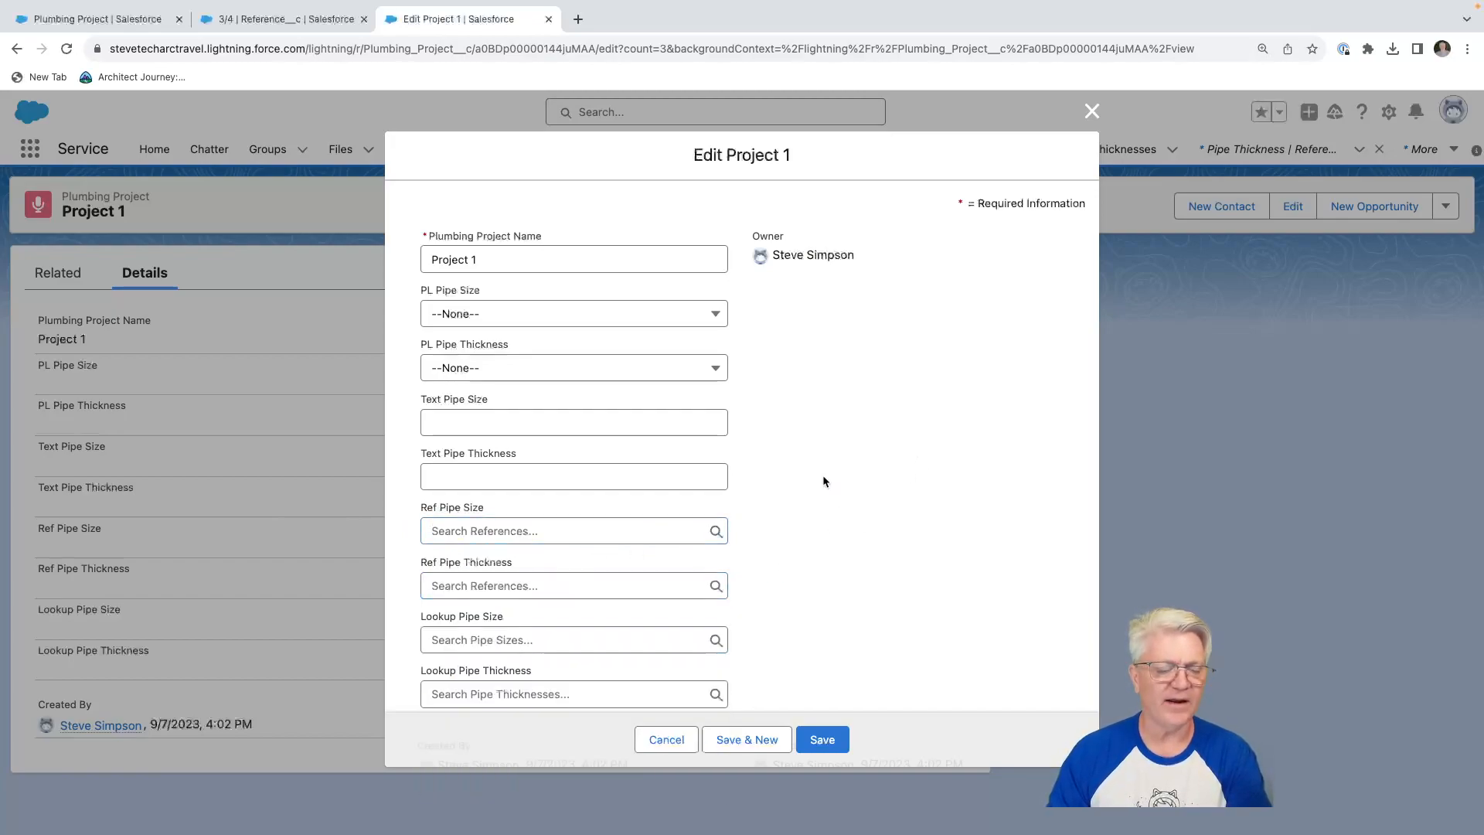
Open the Ref Pipe Size field definition of Plumbing Project for editing and expand its lookup filter settings.
click(238, 24)
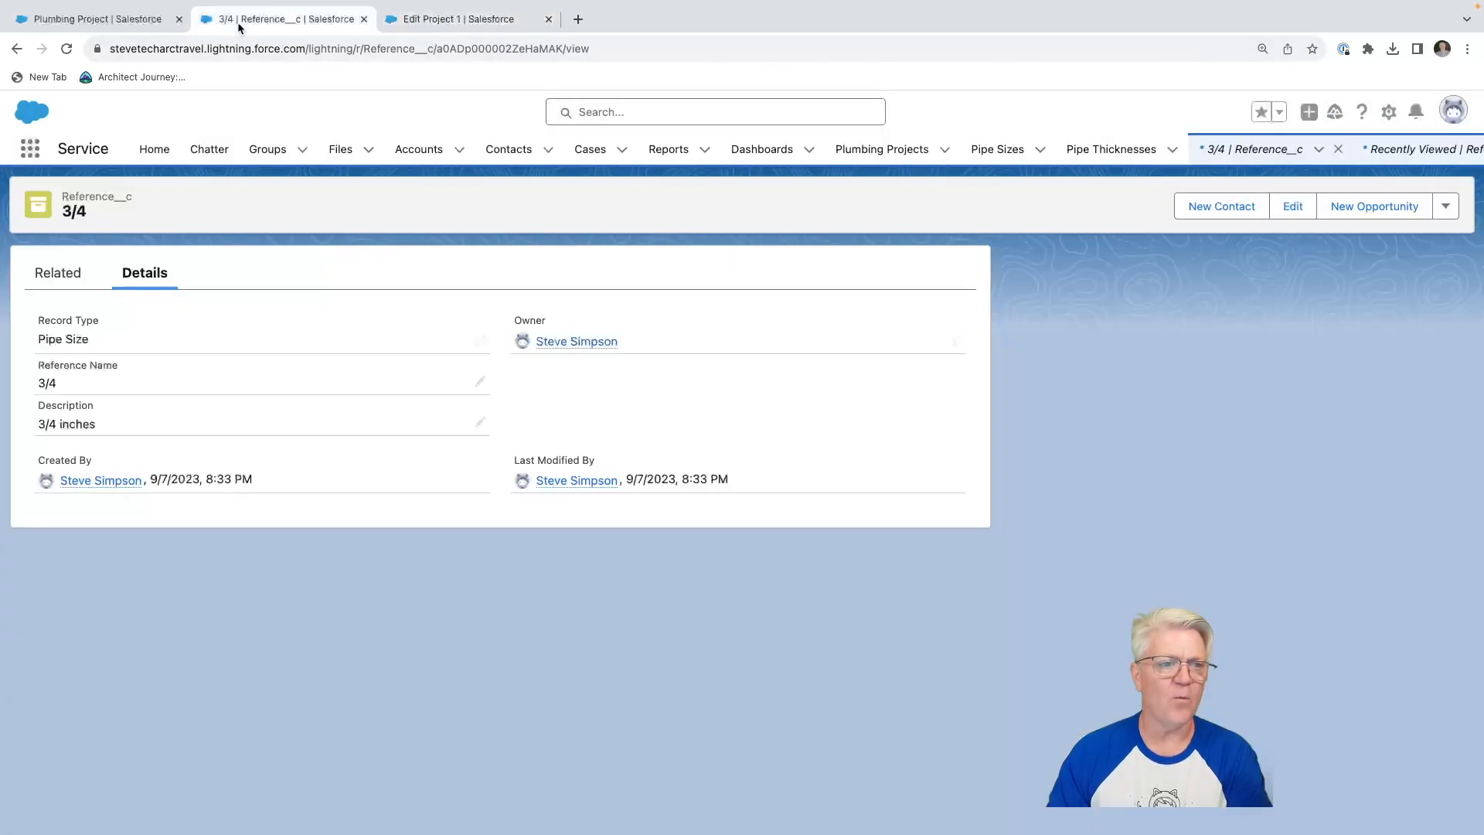
click(106, 18)
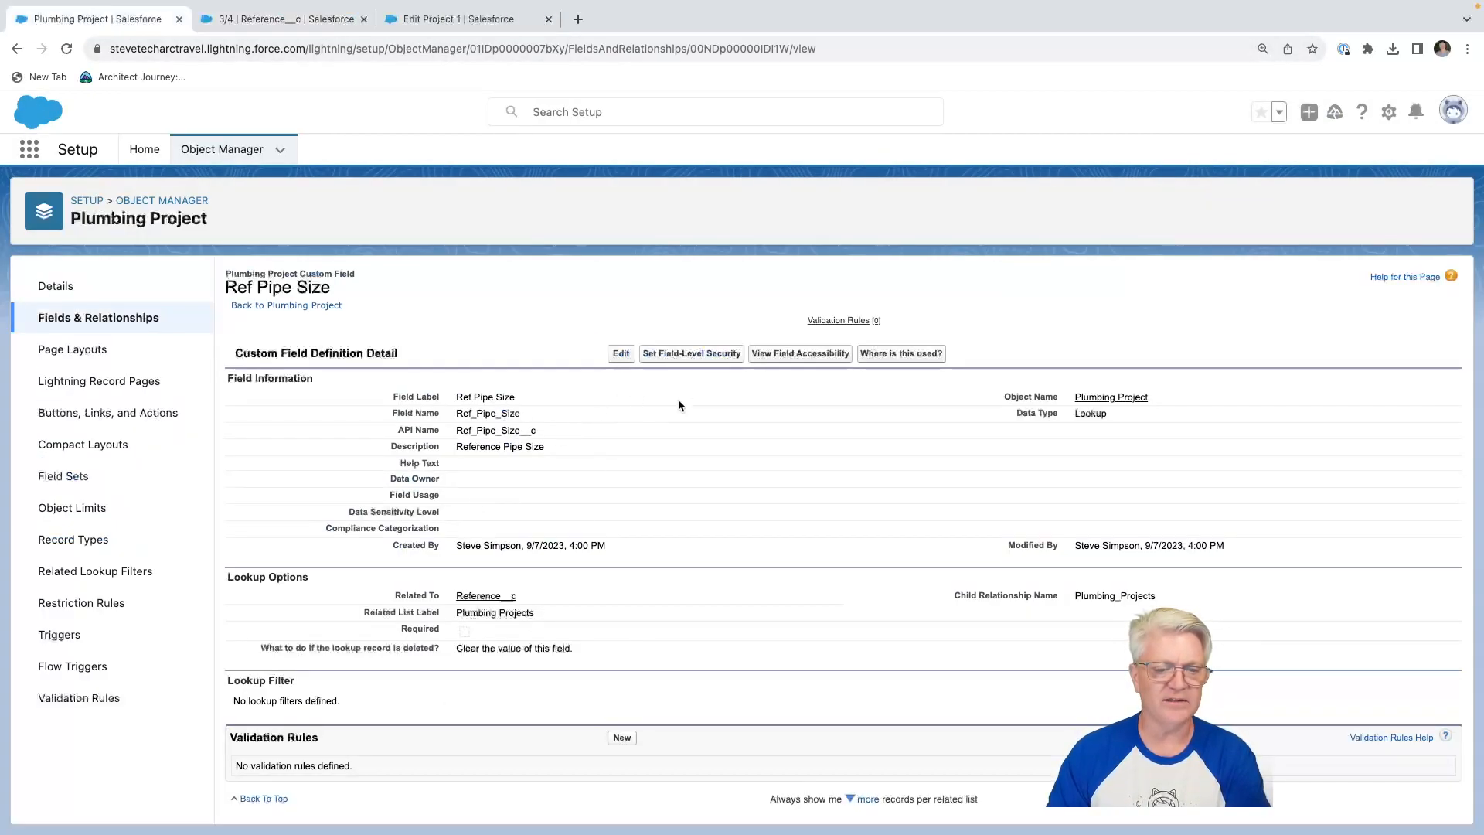
click(621, 353)
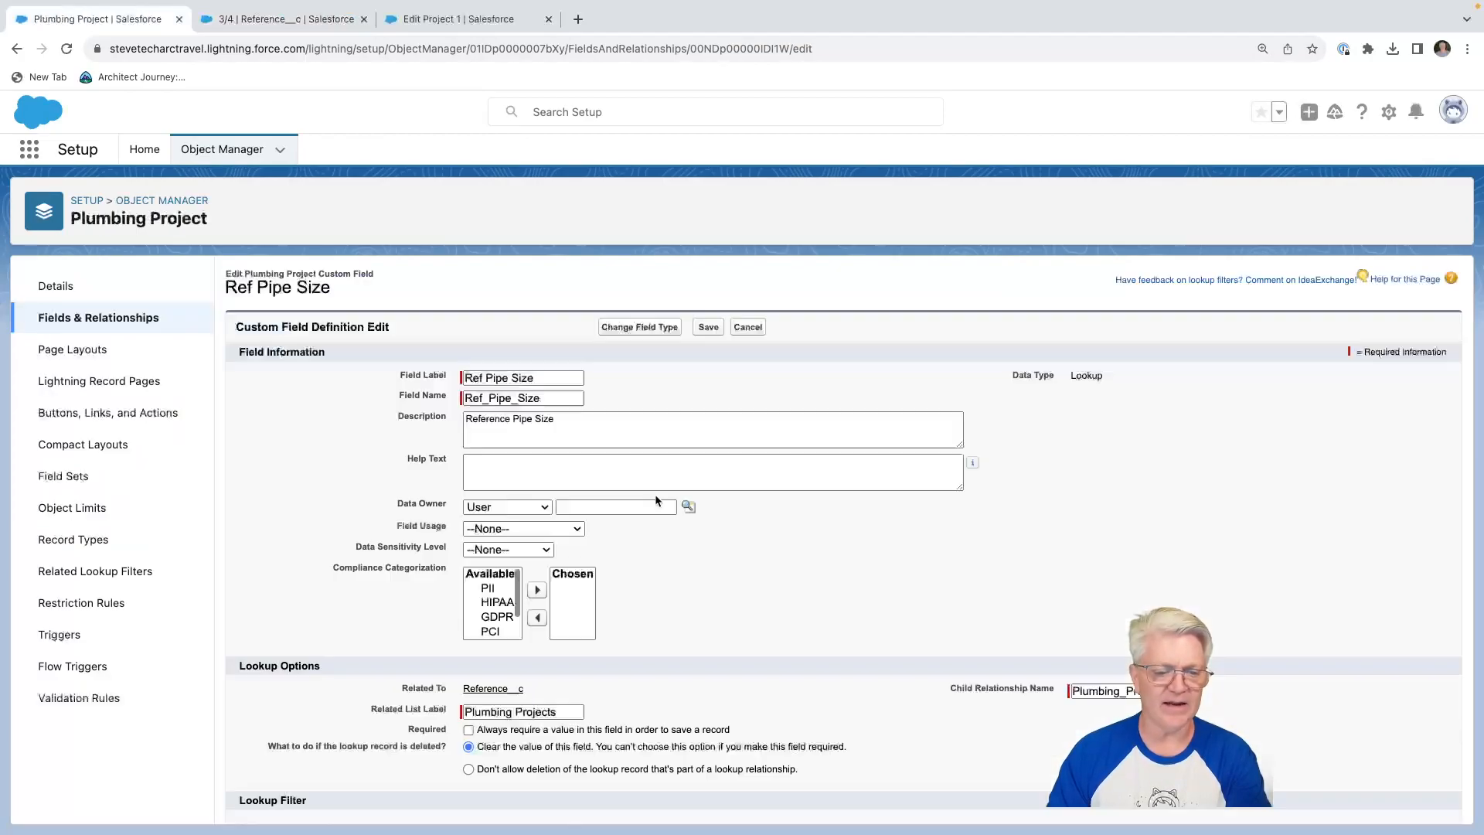
scroll(464, 618, down, 2)
click(292, 758)
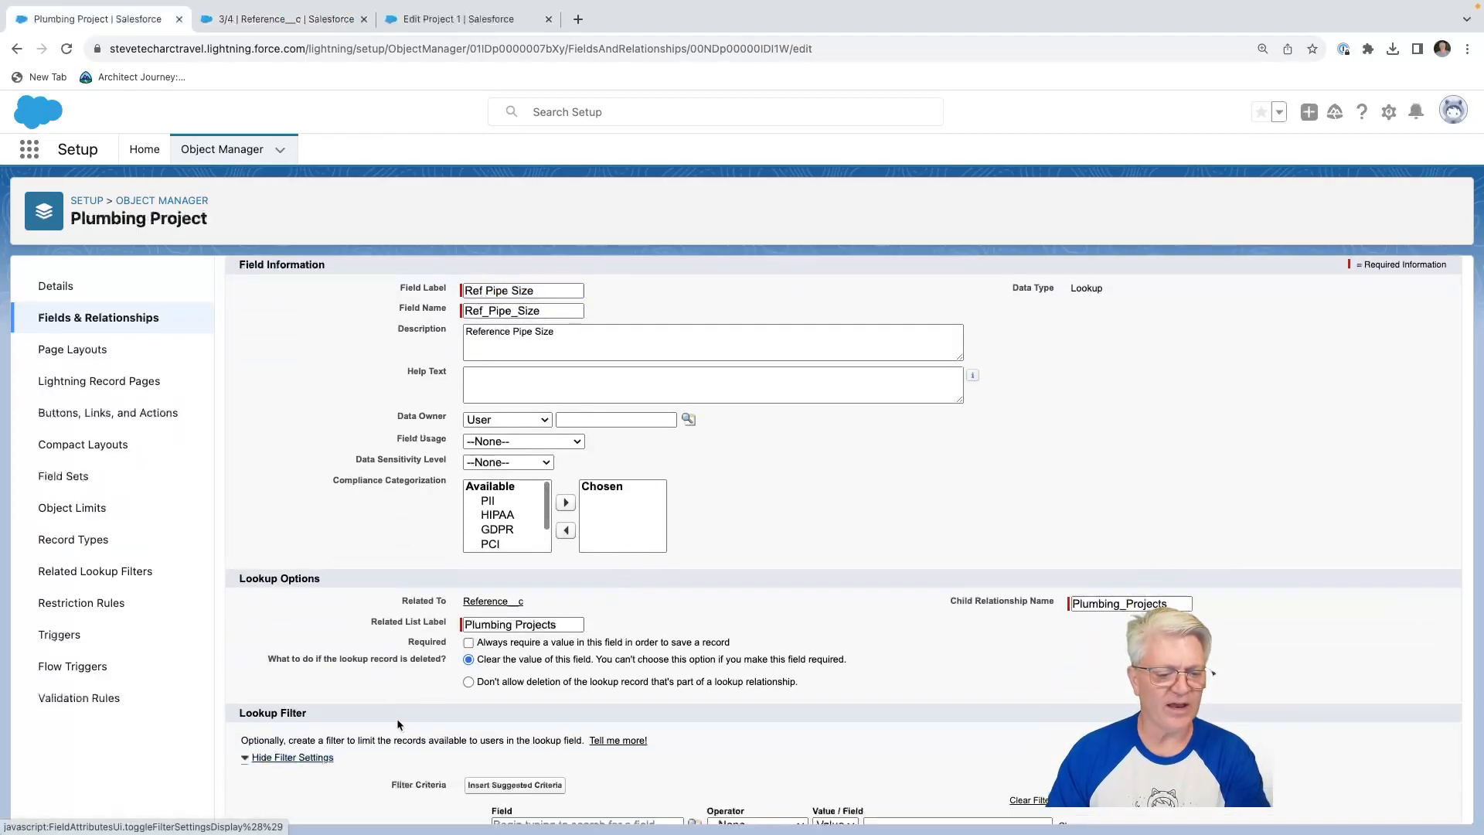
scroll(391, 725, down, 4)
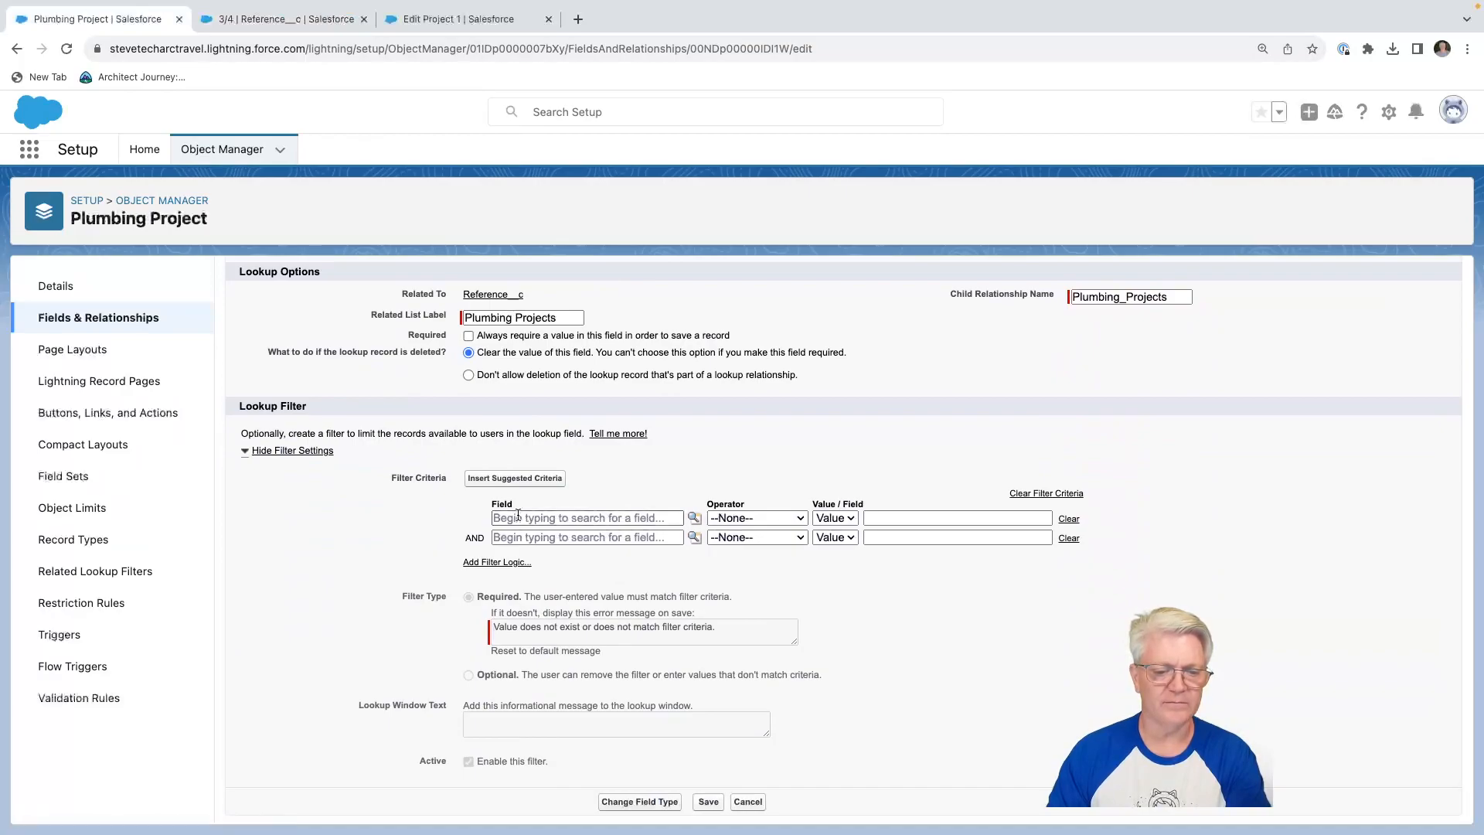
Set the first filter criterion to Ref Pipe Size: Record Type with the value Pipe Size and save the field.
click(518, 517)
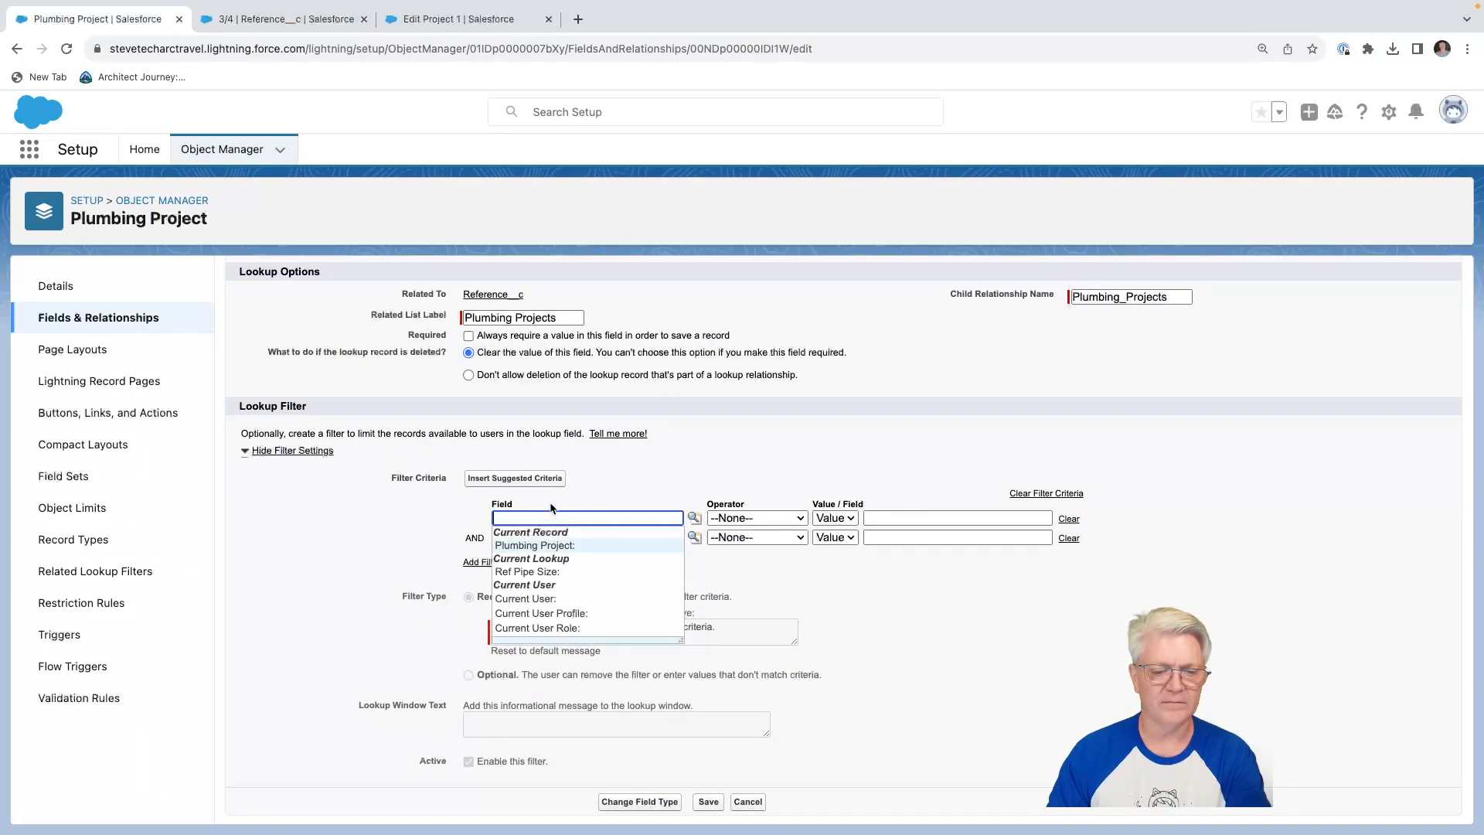
click(539, 572)
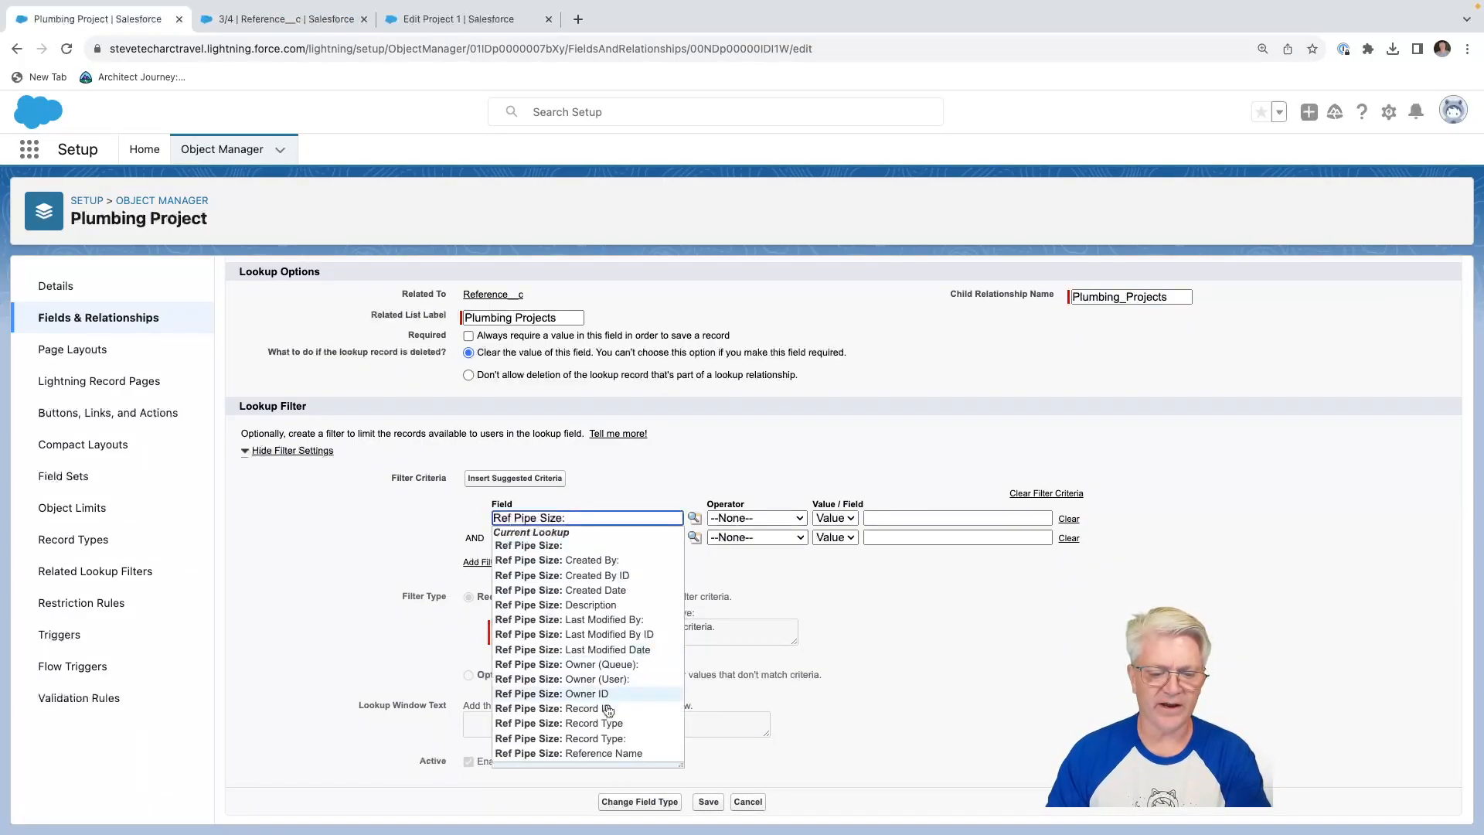
click(610, 727)
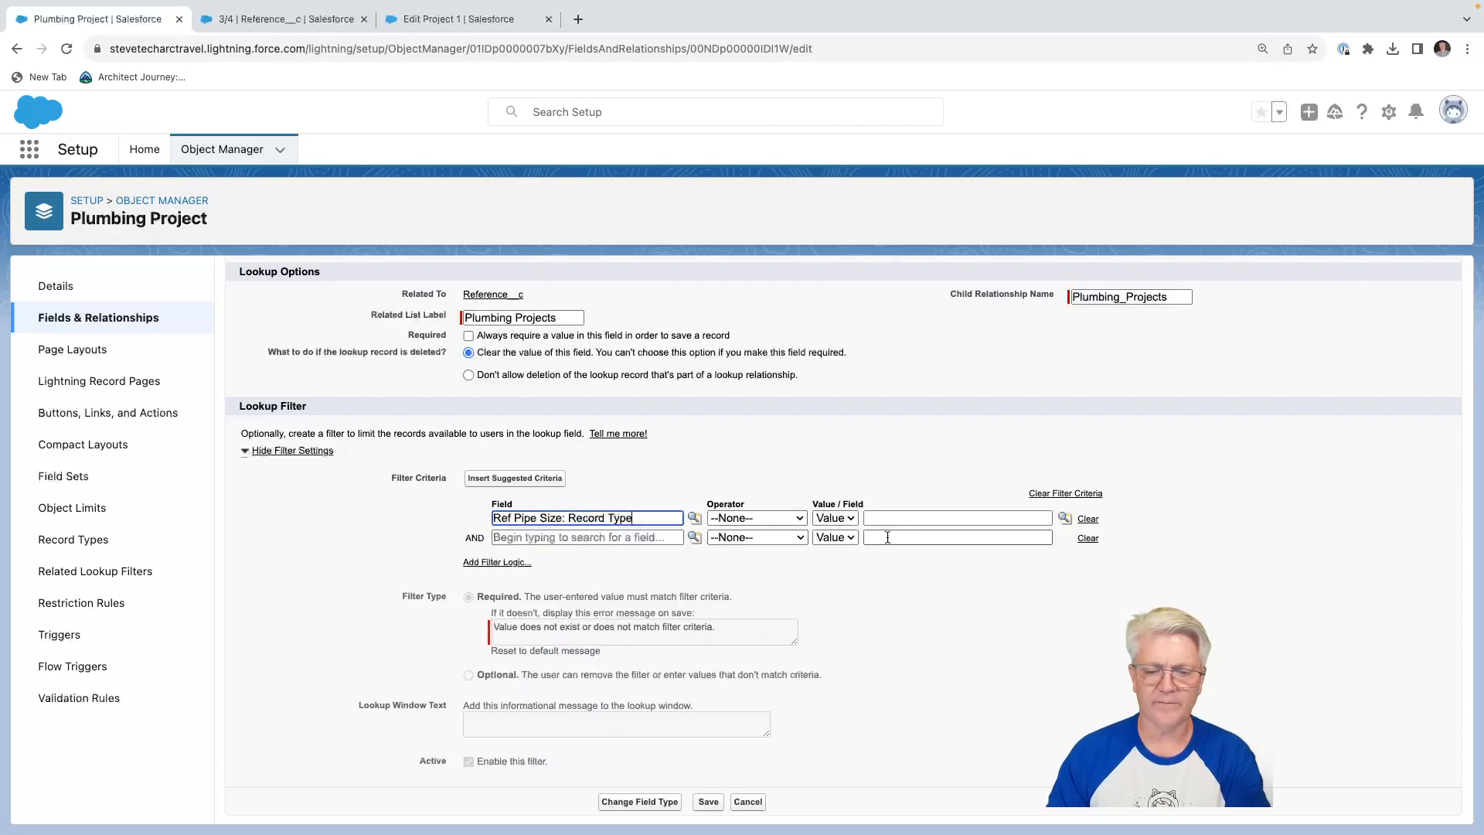
click(1065, 517)
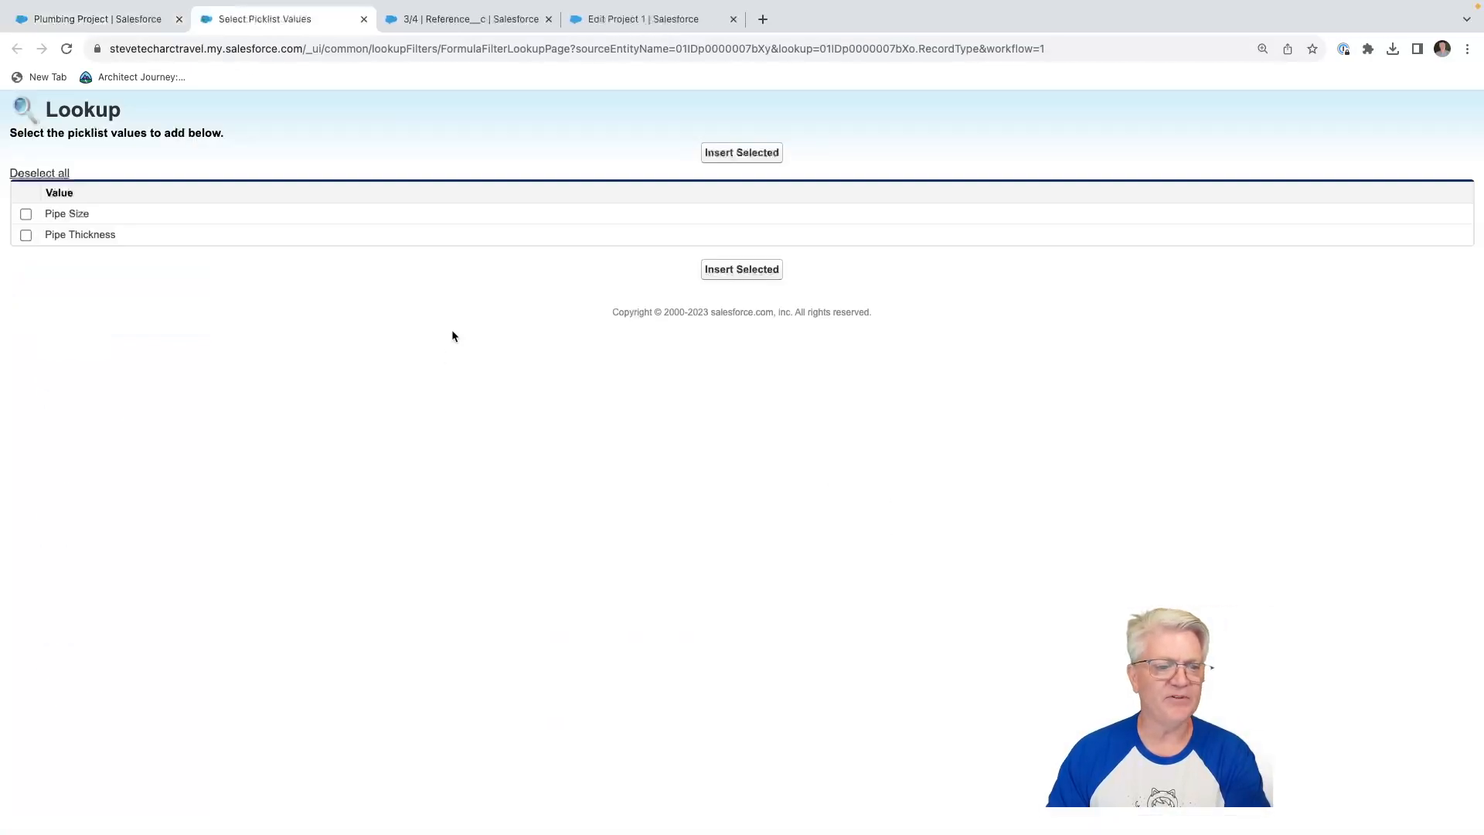
click(31, 216)
click(735, 154)
scroll(785, 336, up, 5)
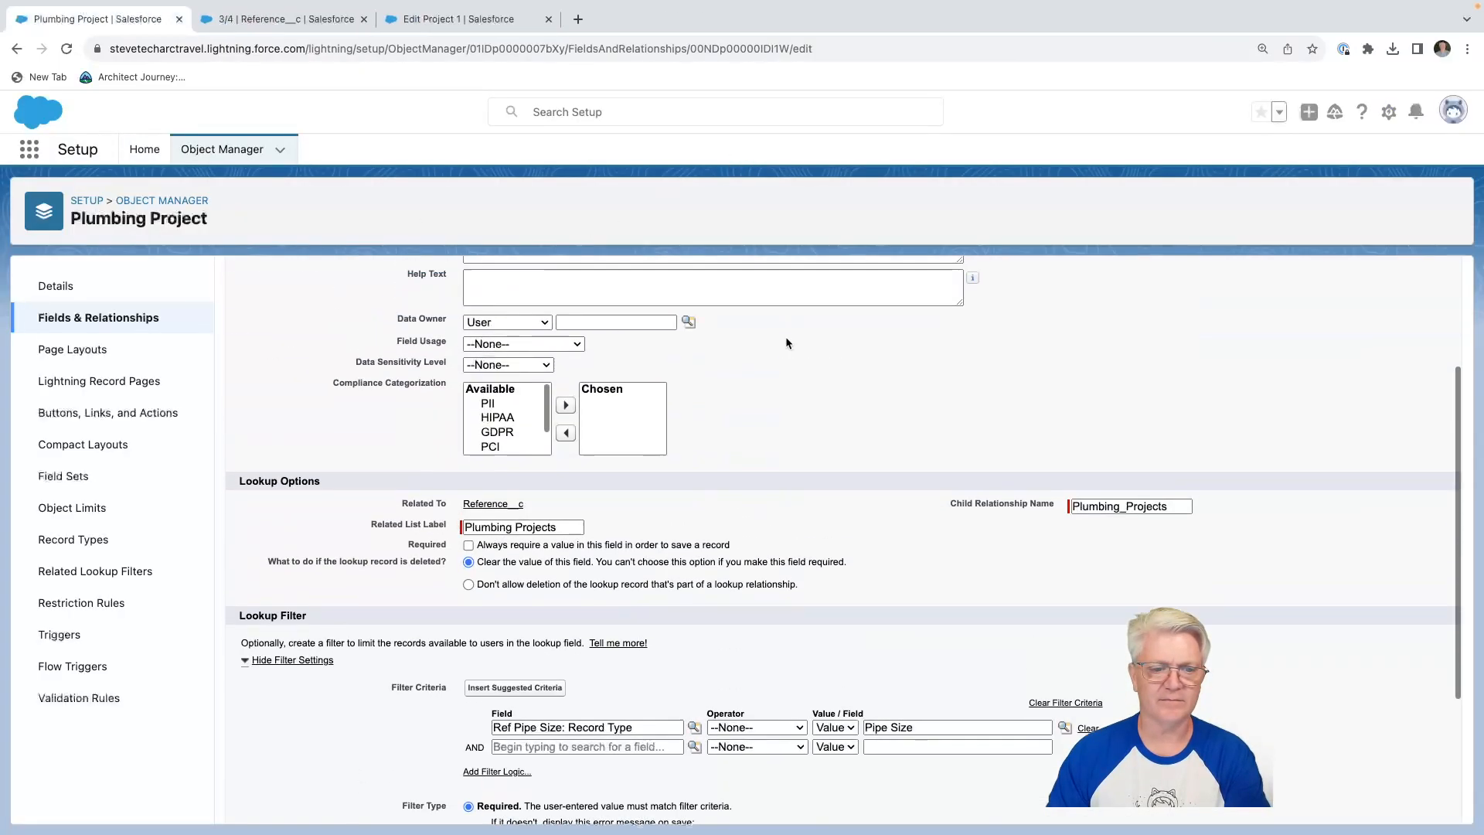
click(707, 327)
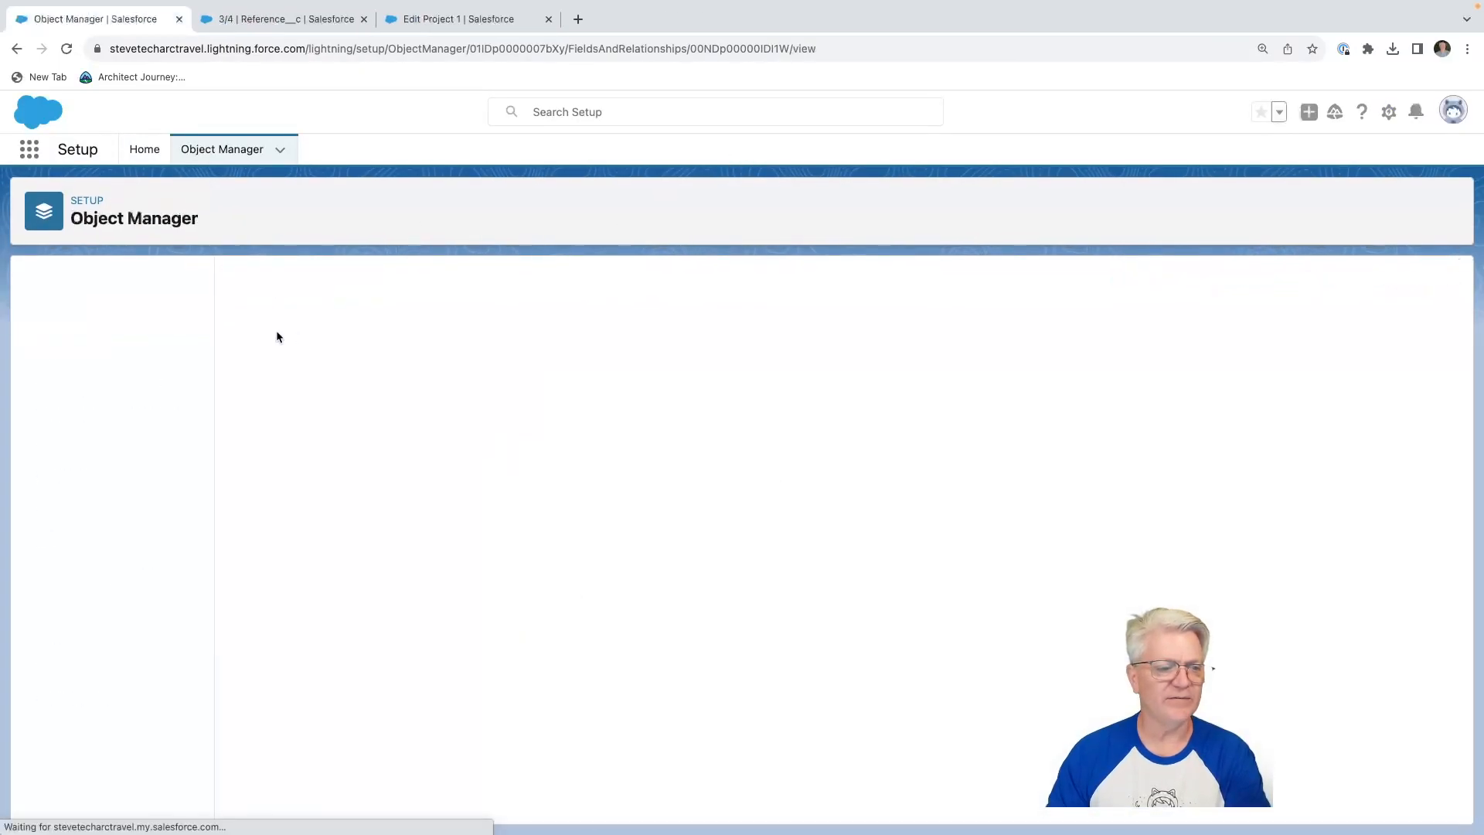
Open the Ref Pipe Thickness field of Plumbing Project for editing and expand its lookup filter settings.
click(144, 320)
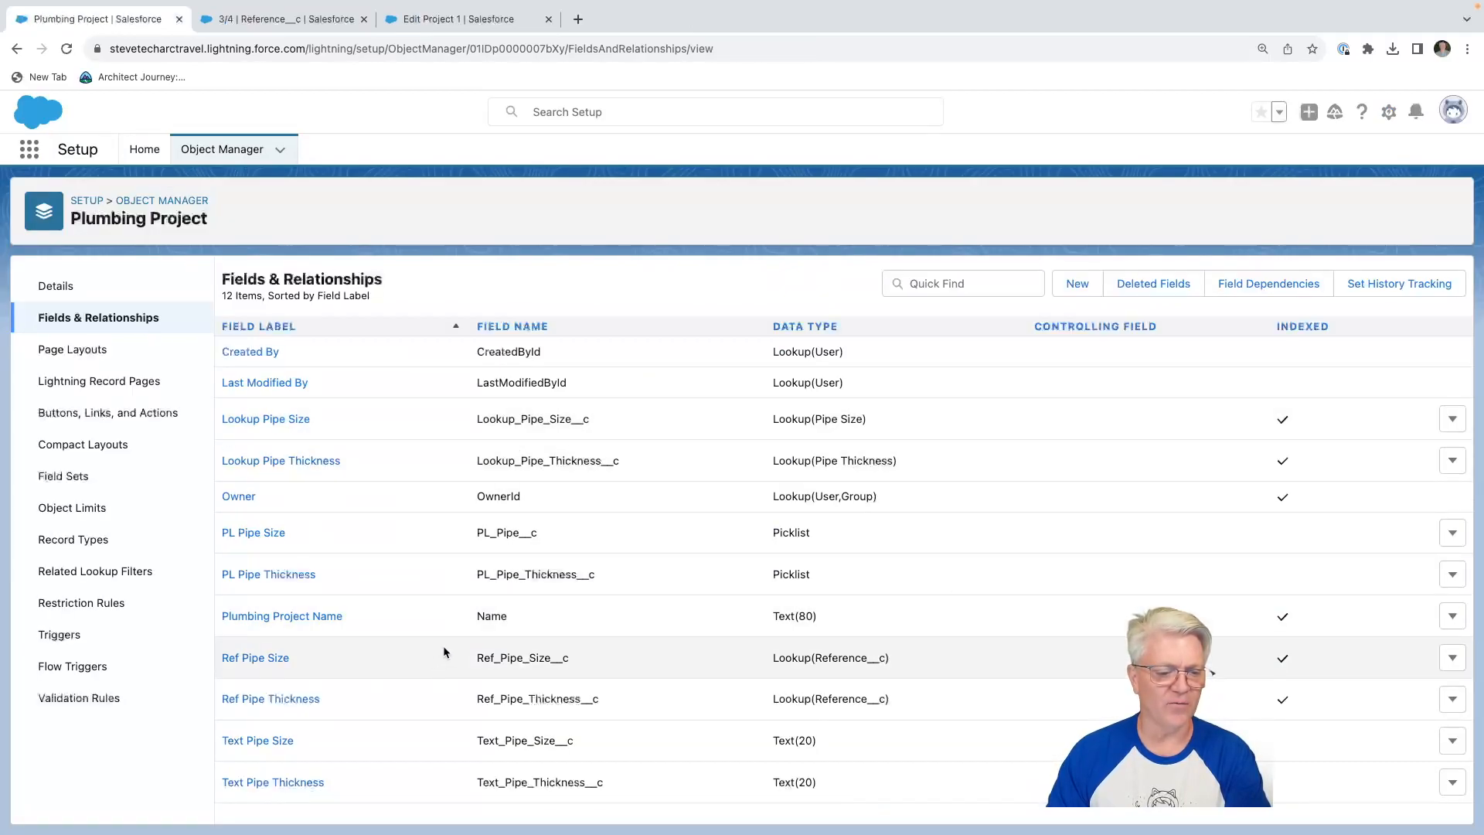
click(291, 698)
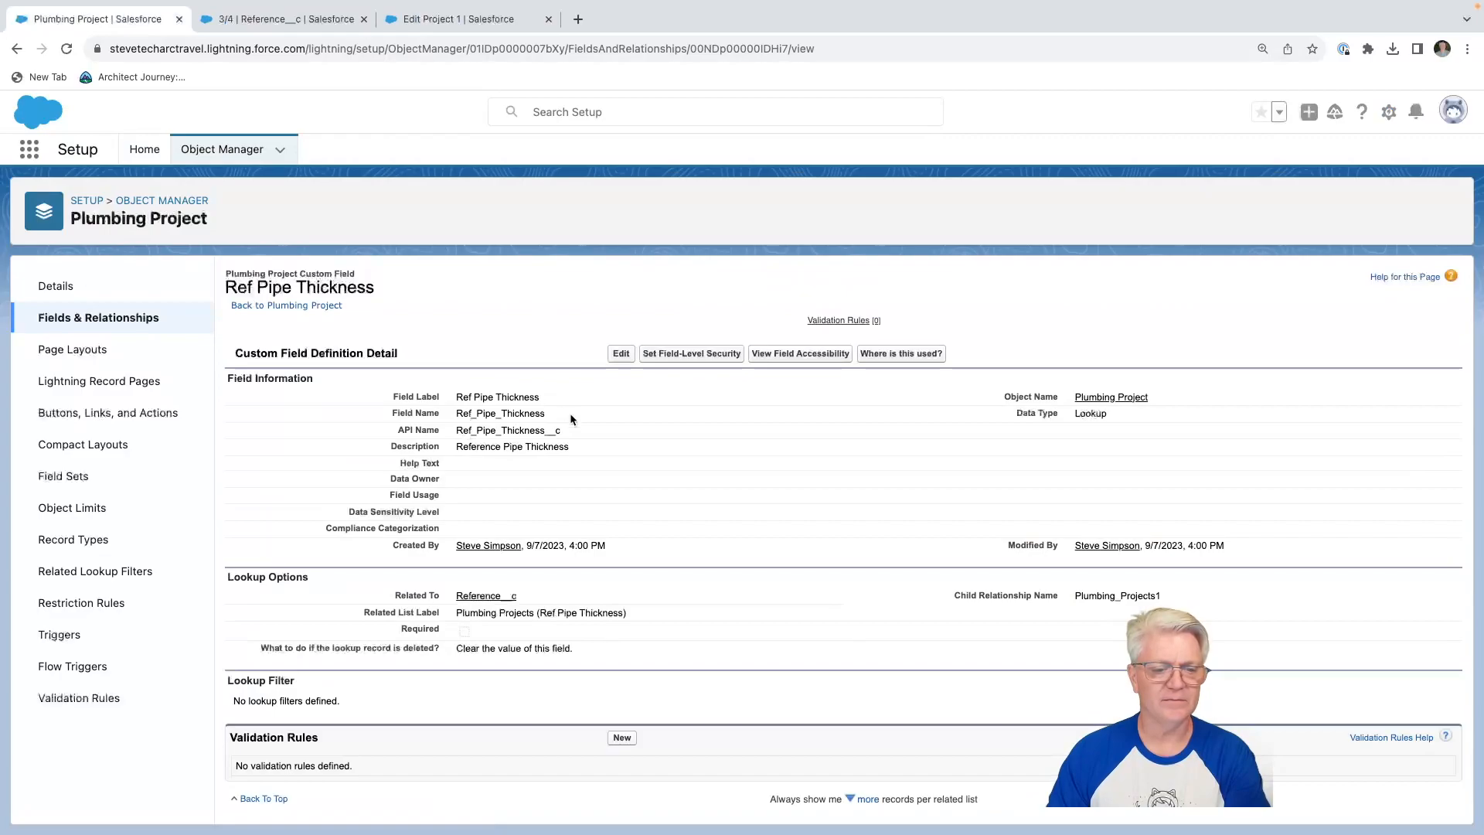
click(620, 354)
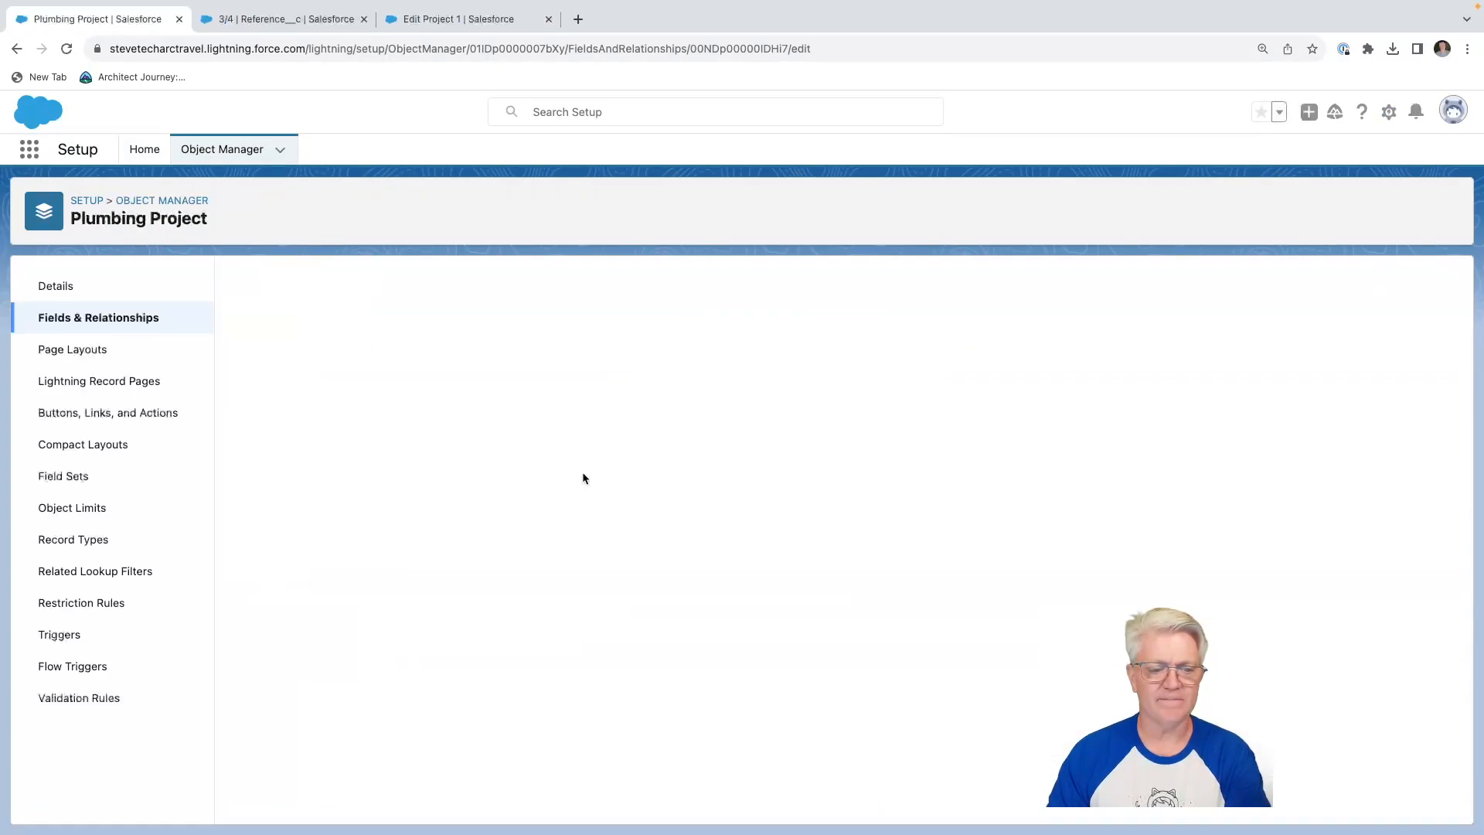
scroll(382, 732, down, 2)
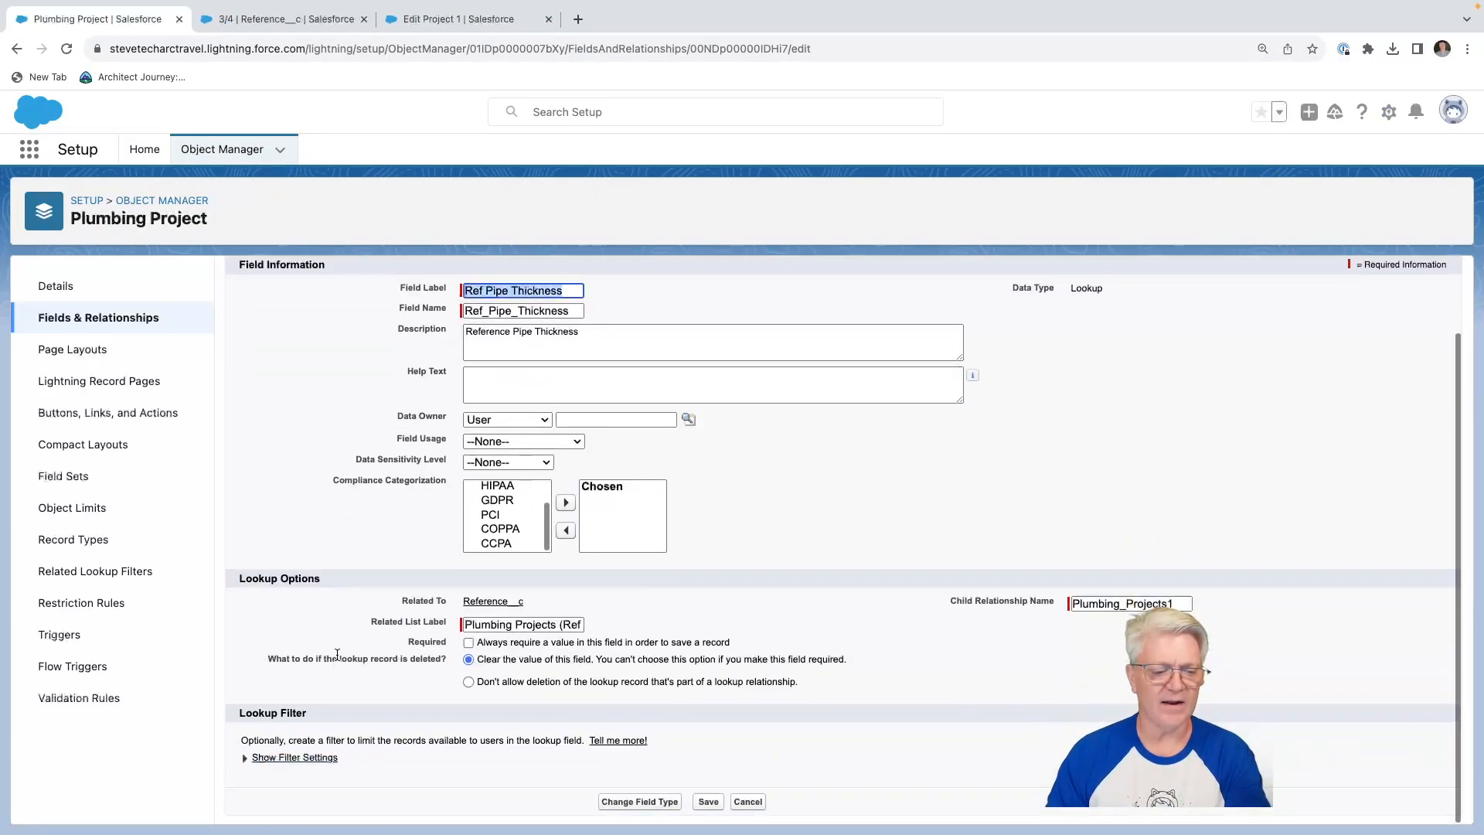
click(290, 757)
scroll(410, 695, down, 1)
scroll(409, 694, down, 3)
Set the first filter criterion to the field Ref Pipe Thickness: Record ID with the operator equals.
click(587, 533)
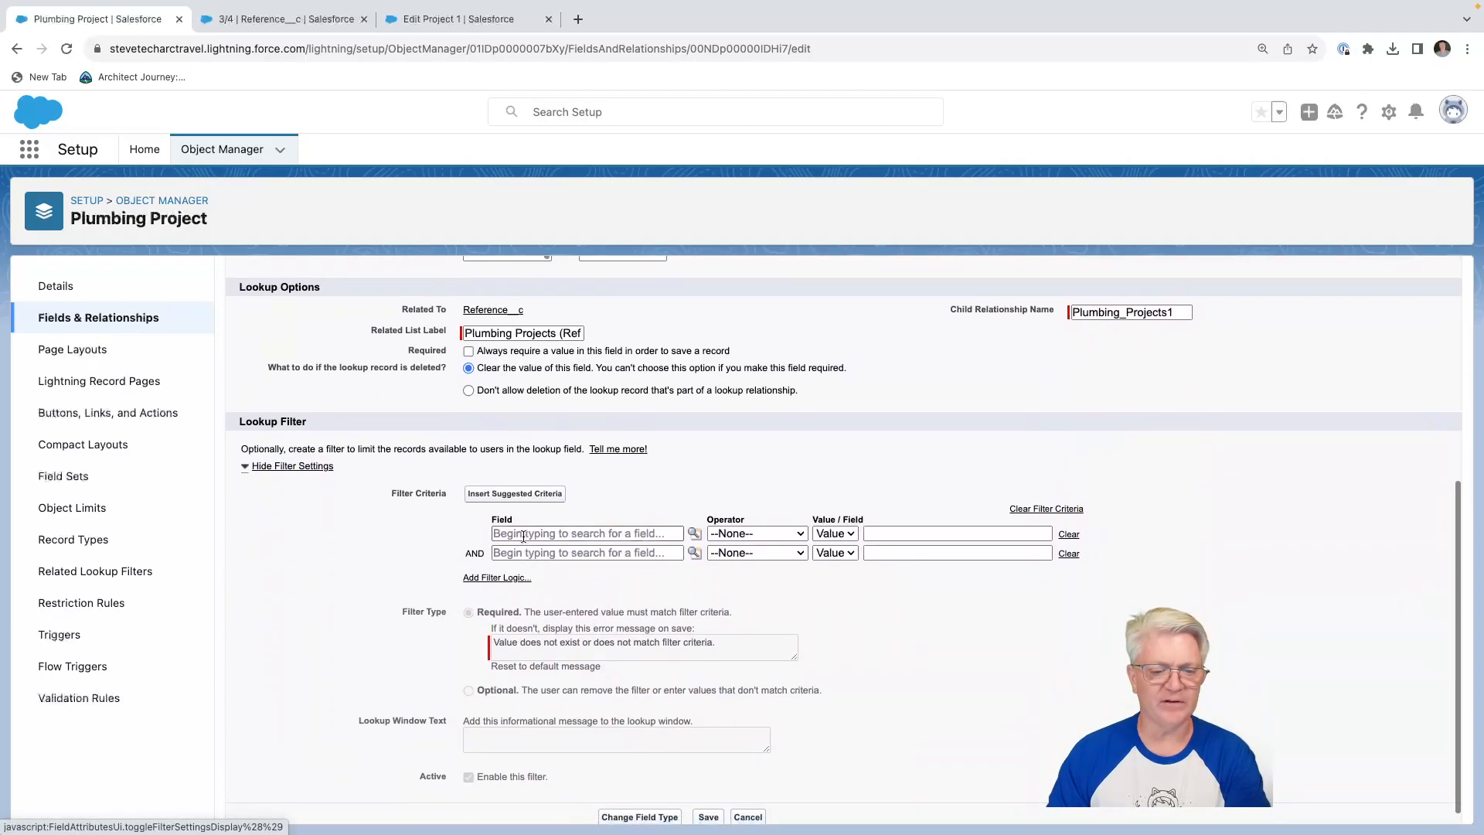
click(544, 587)
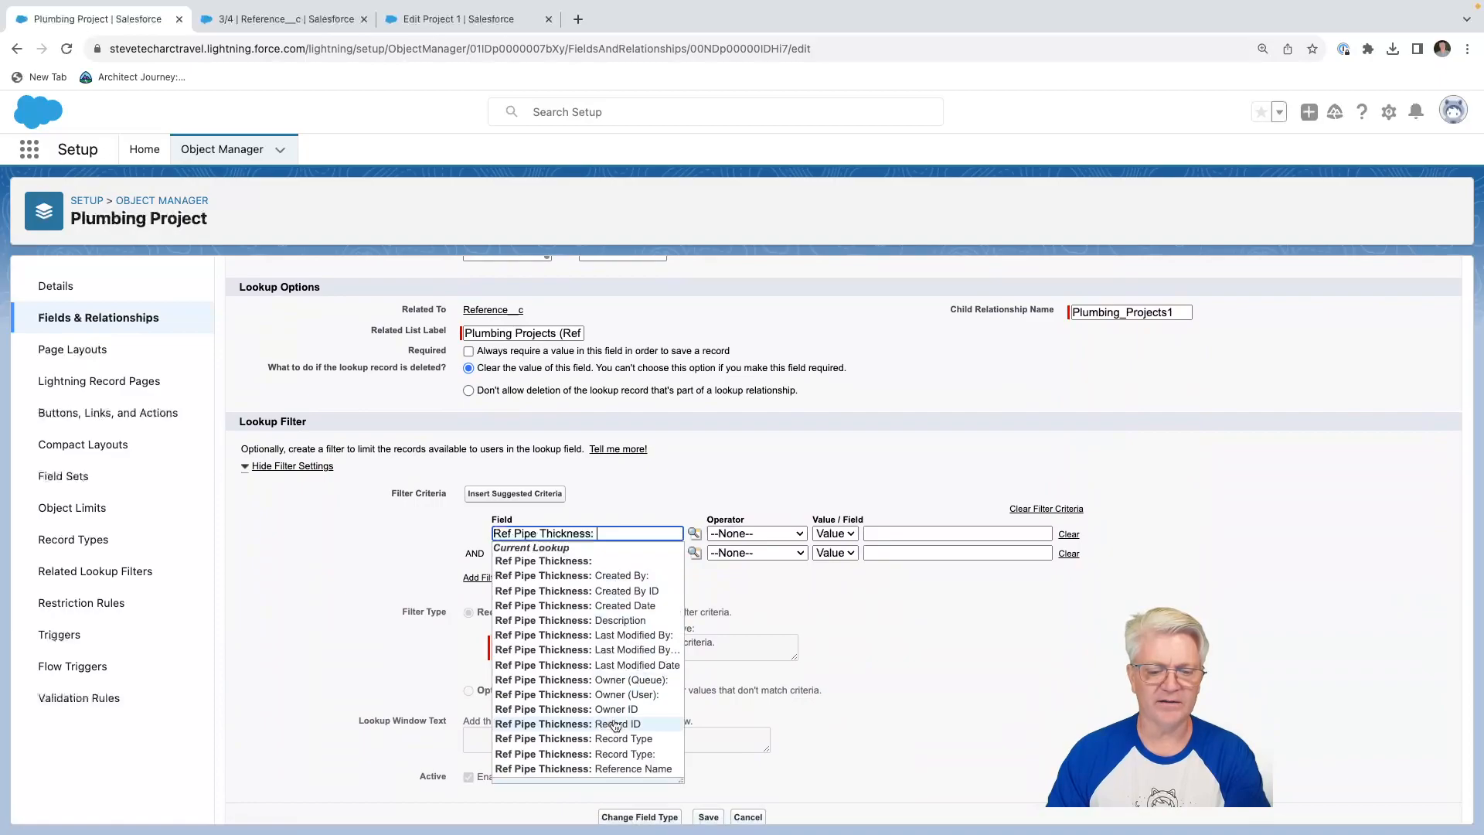
click(616, 726)
click(747, 535)
click(746, 552)
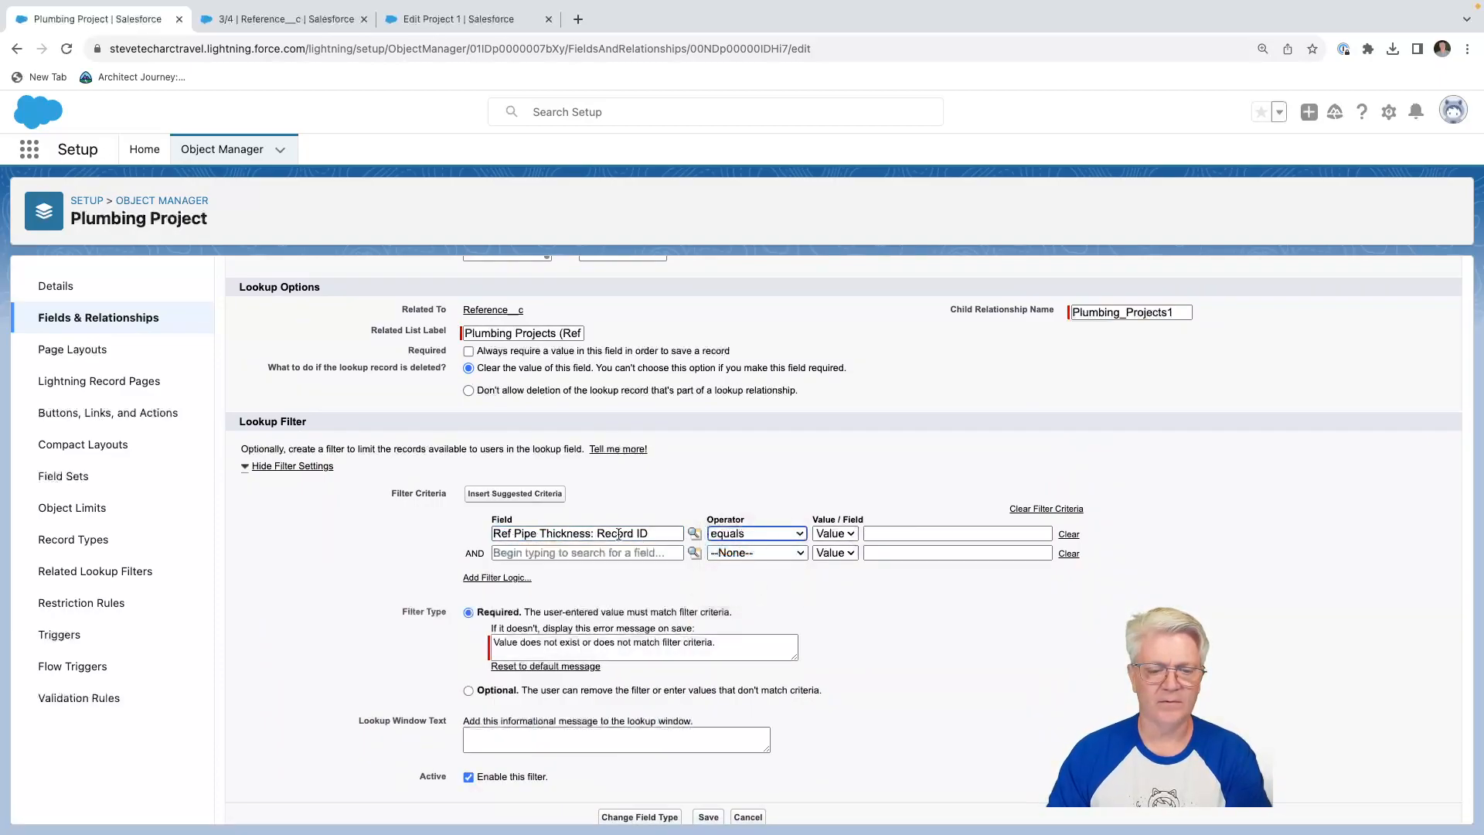
Replace the criterion's field with Ref Pipe Thickness: Record Type.
click(618, 534)
click(431, 531)
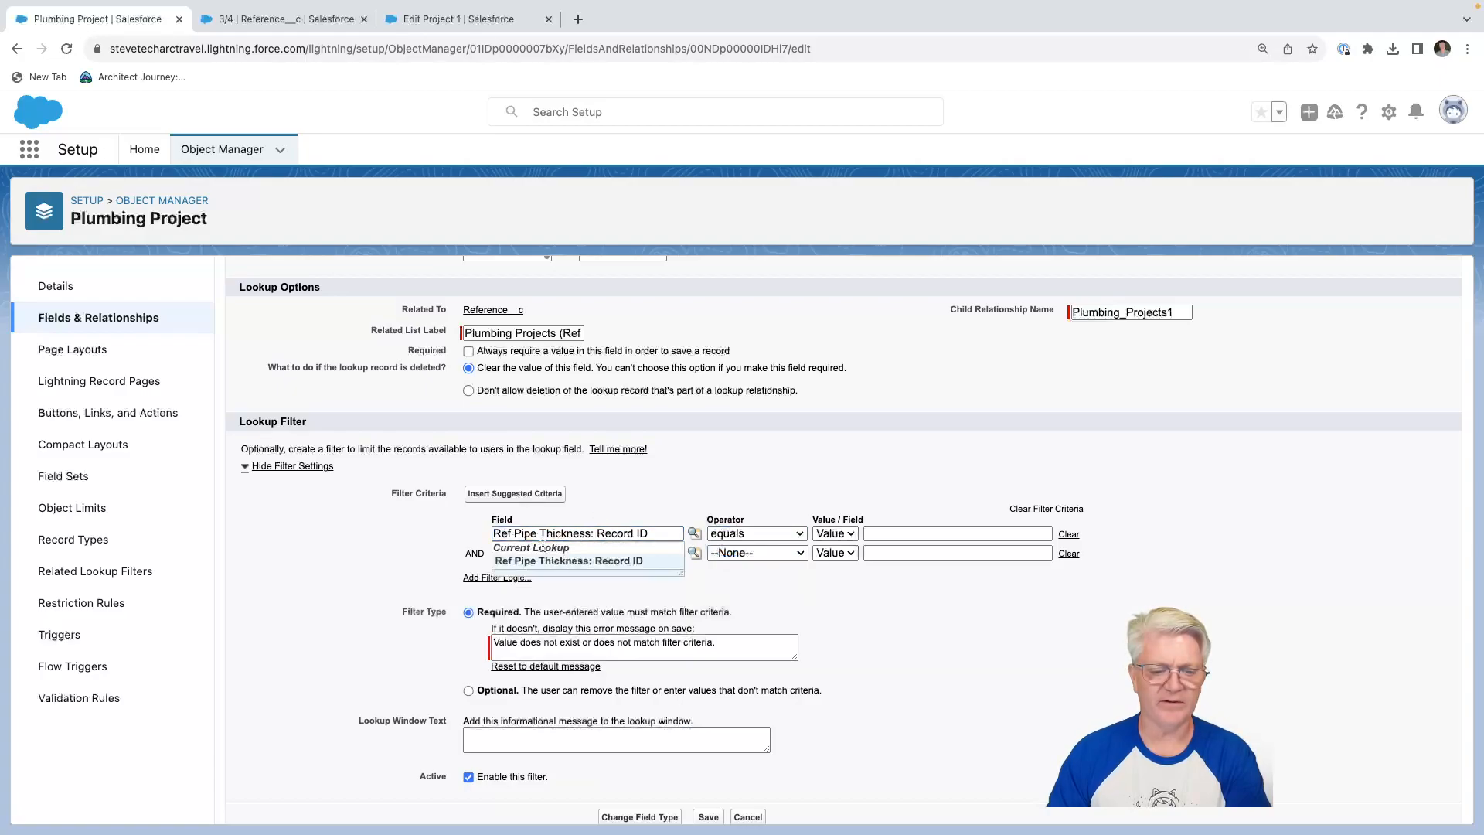
click(540, 532)
drag(656, 532, 487, 535)
key(BackSpace)
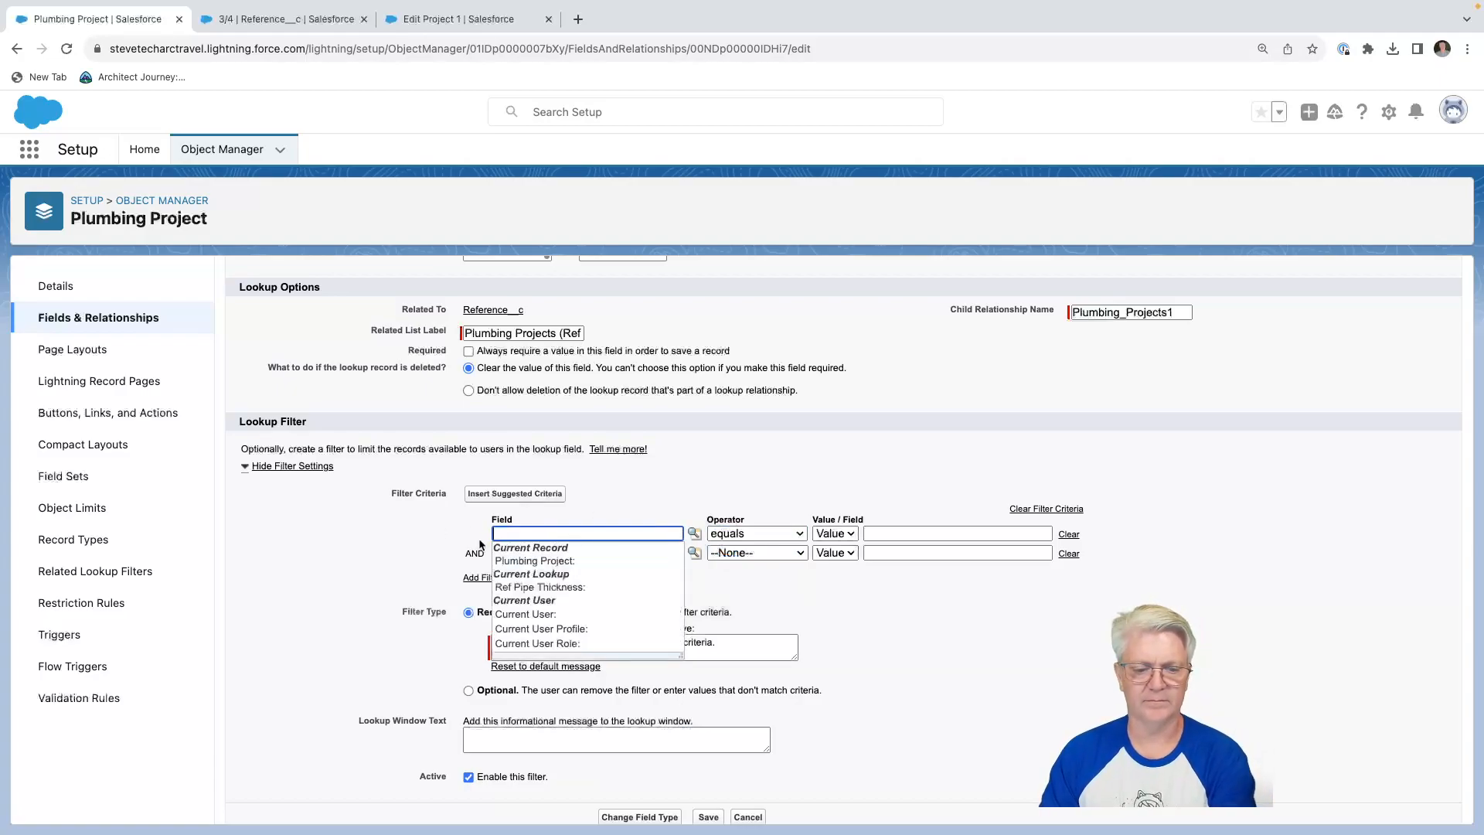
click(520, 588)
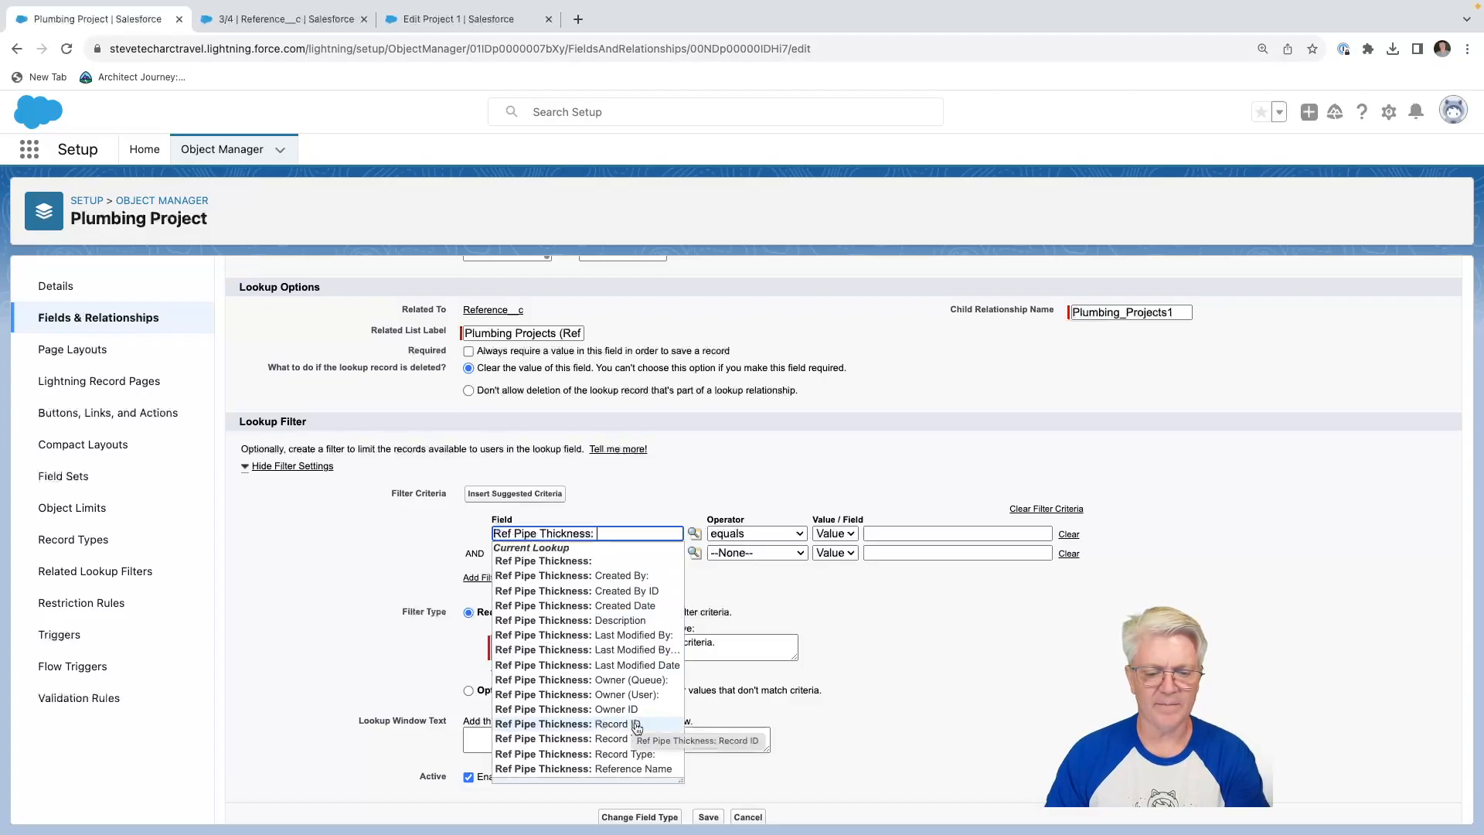
scroll(655, 696, up, 1)
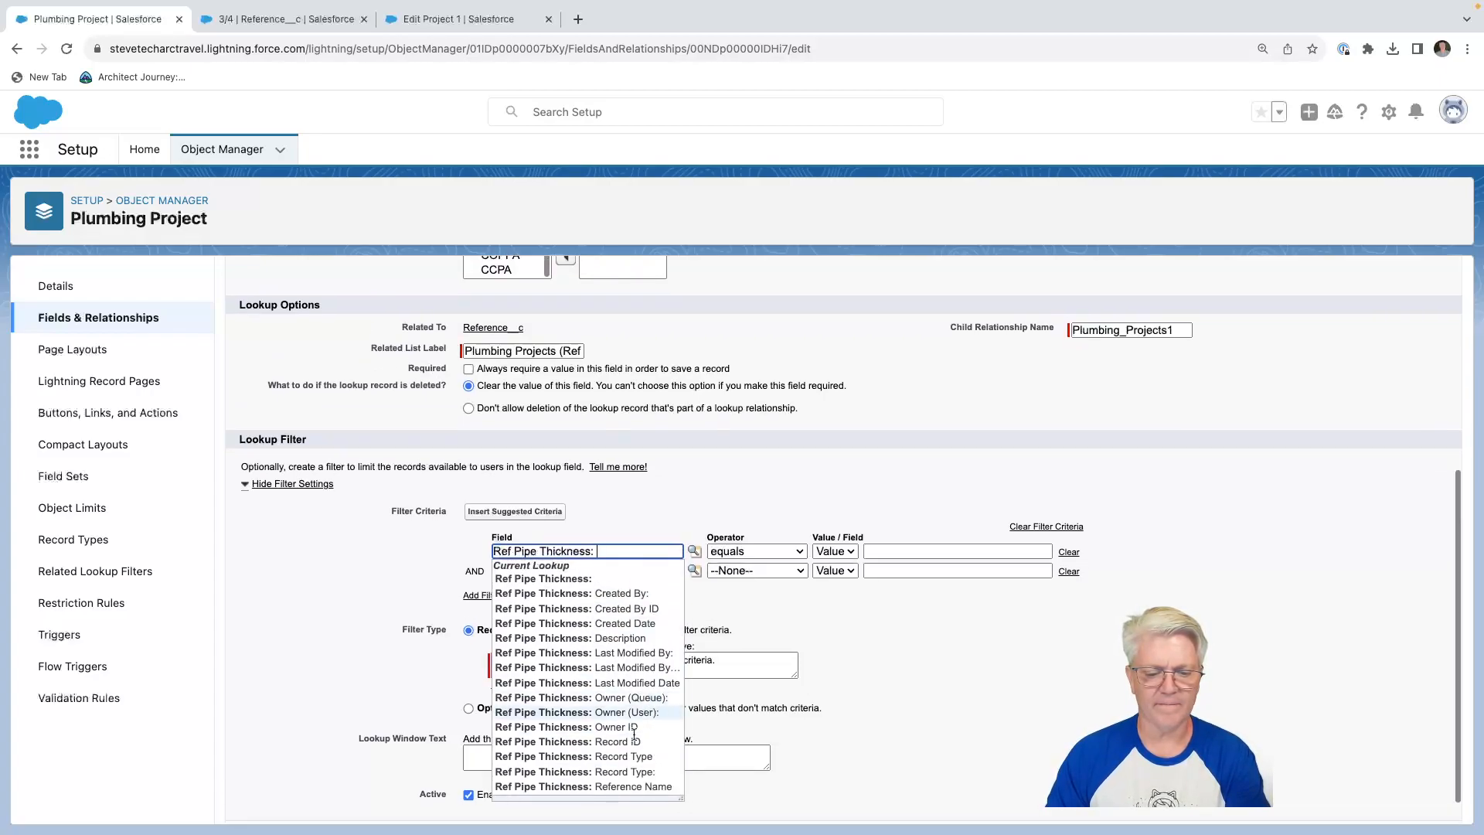
click(622, 758)
Choose Pipe Thickness as the criterion's record type value and save the Ref Pipe Thickness field.
click(1065, 551)
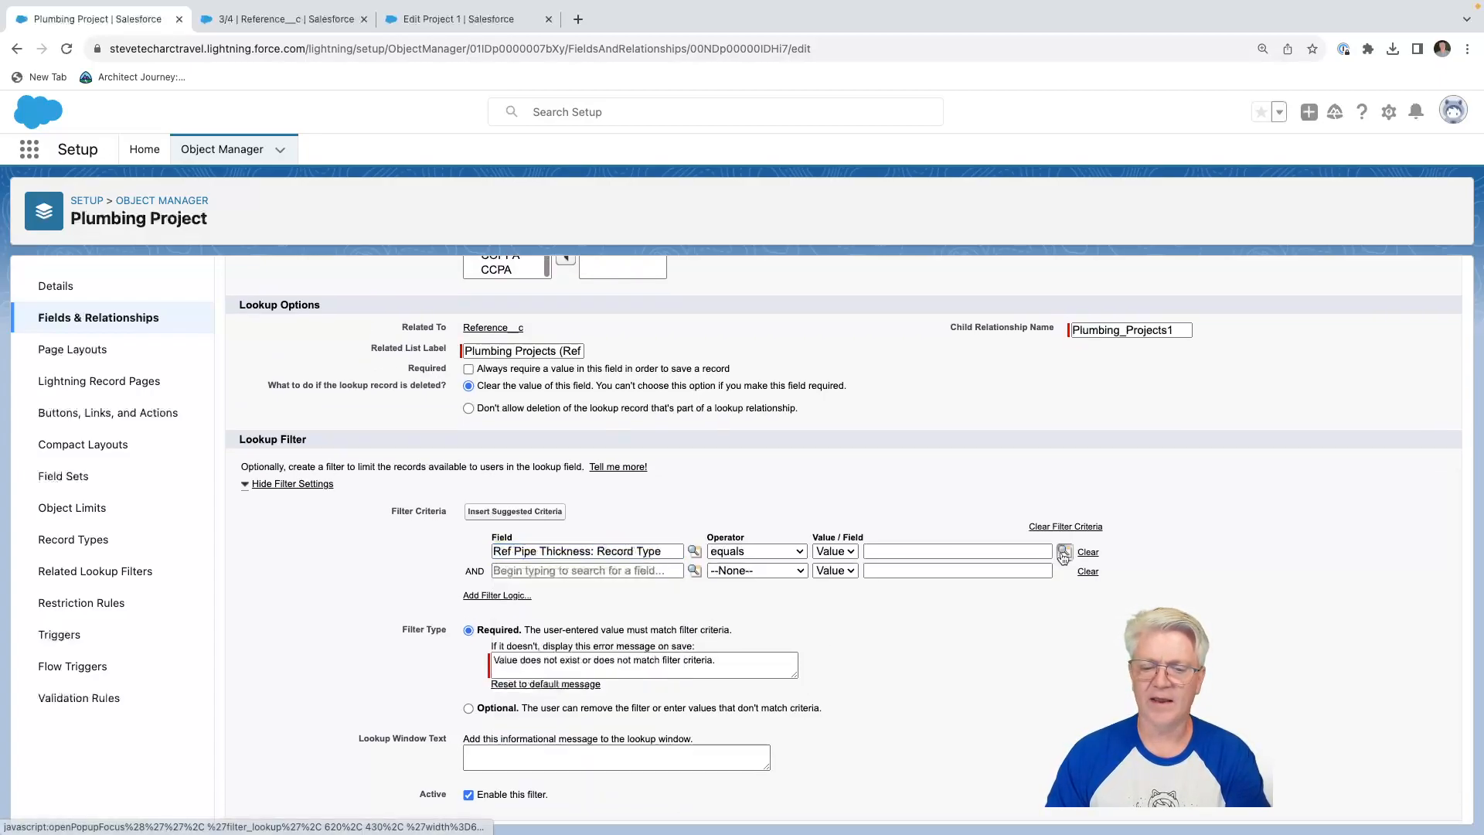
click(25, 235)
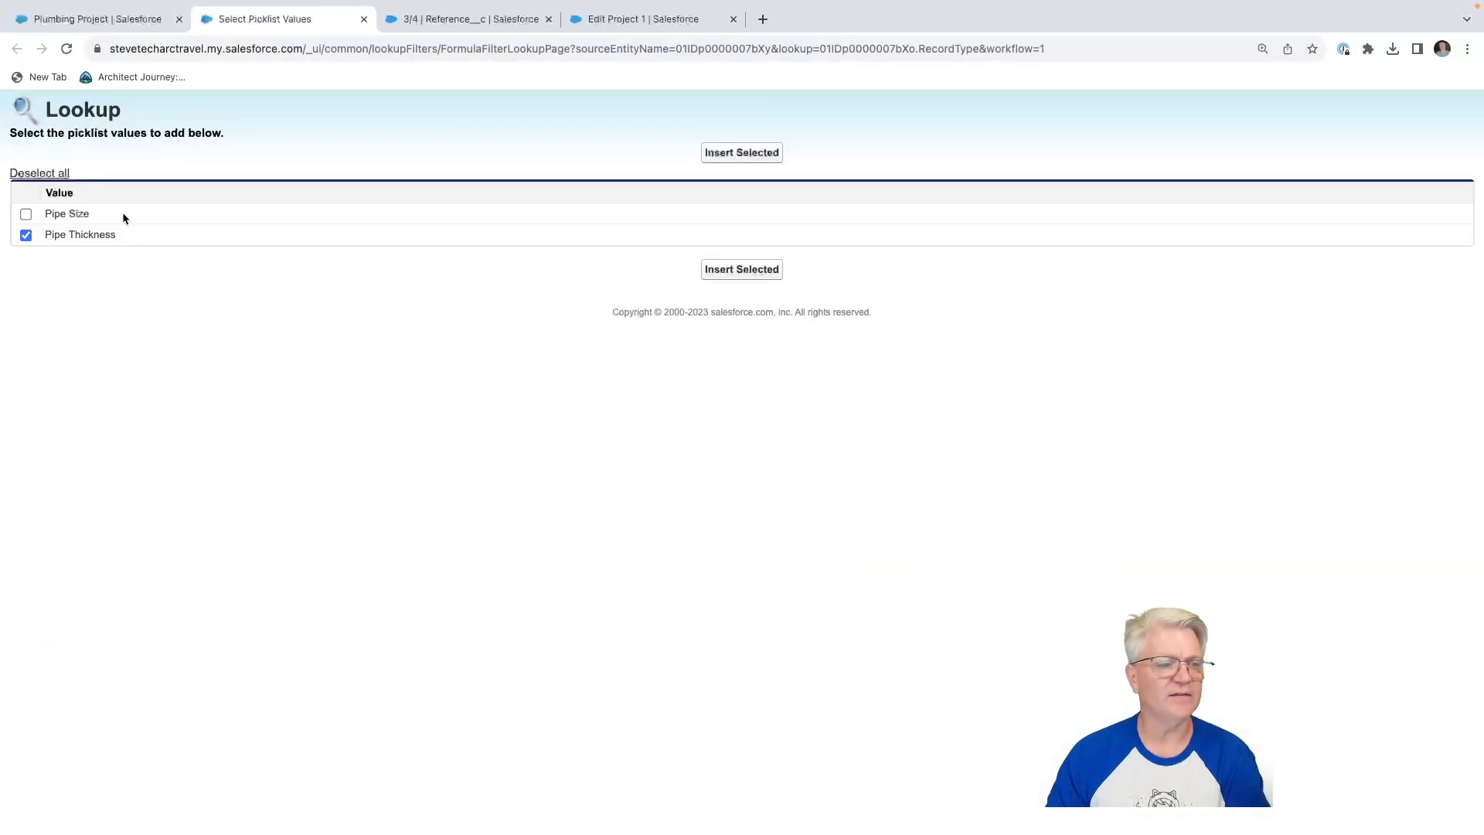
click(754, 153)
scroll(623, 330, up, 5)
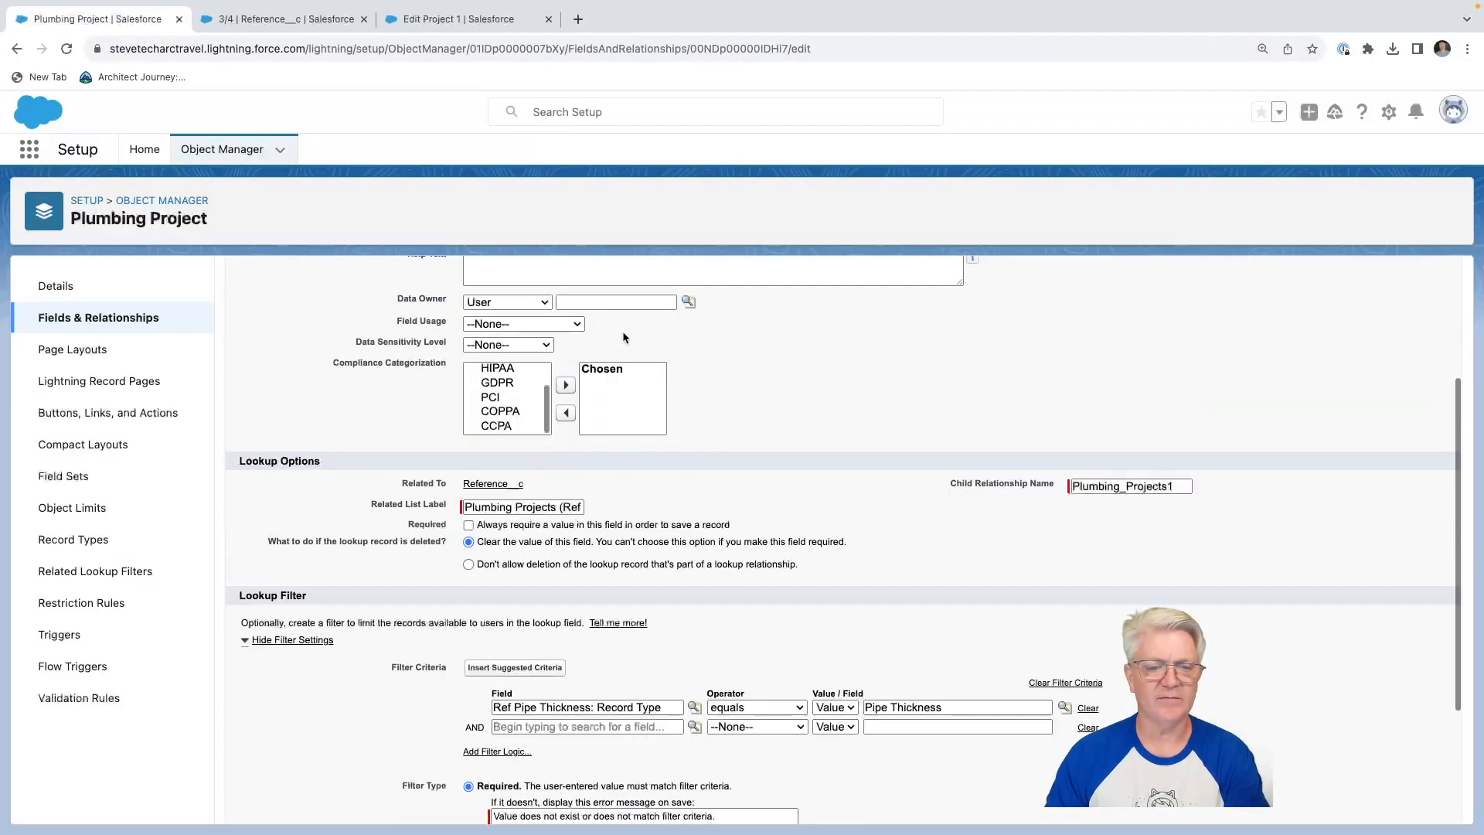
click(708, 327)
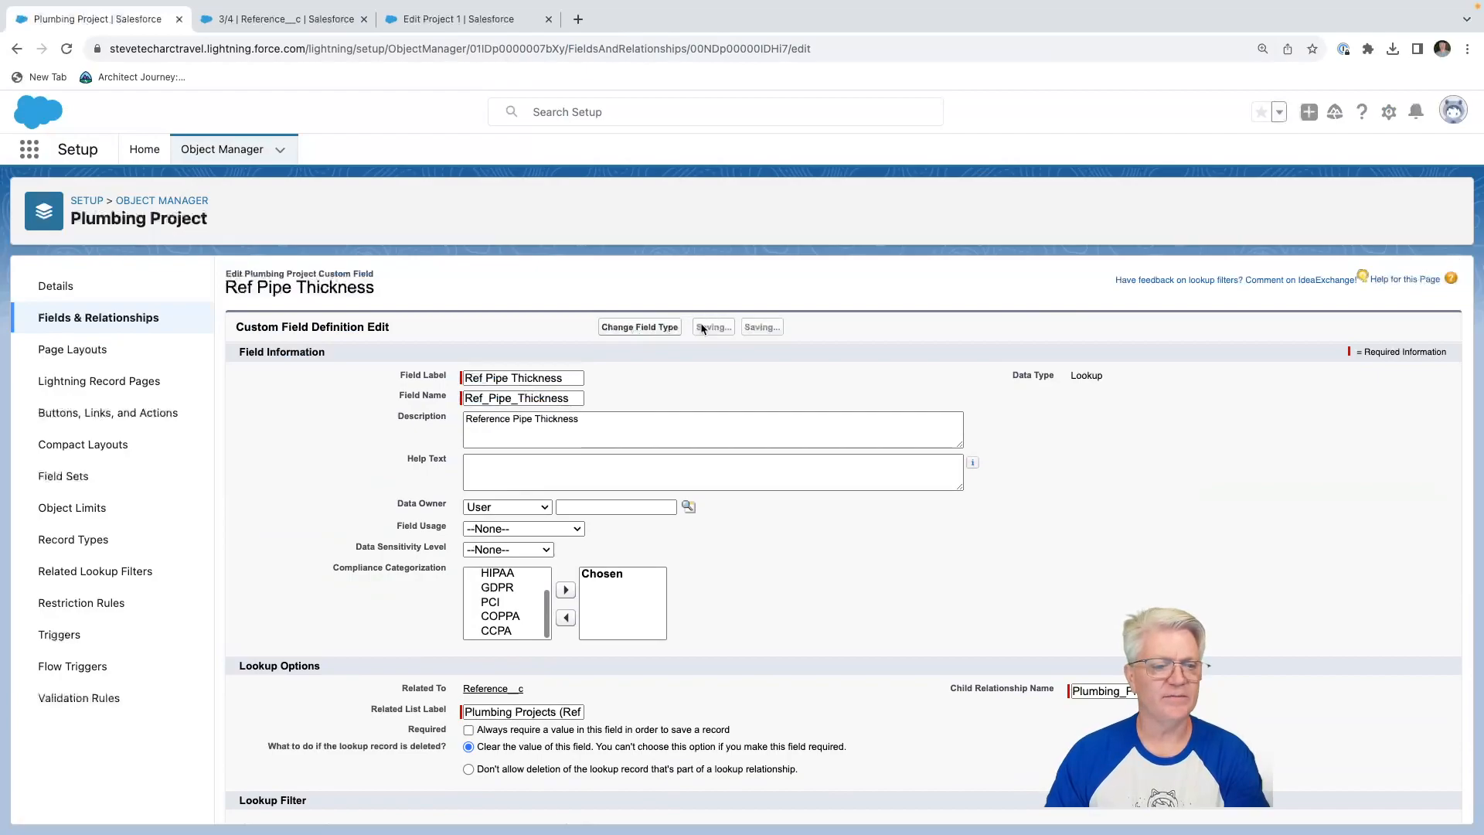
Cancel the open edit, reload Project 1 and reopen it for editing to check the references offered by the Ref Pipe Size lookup.
click(383, 18)
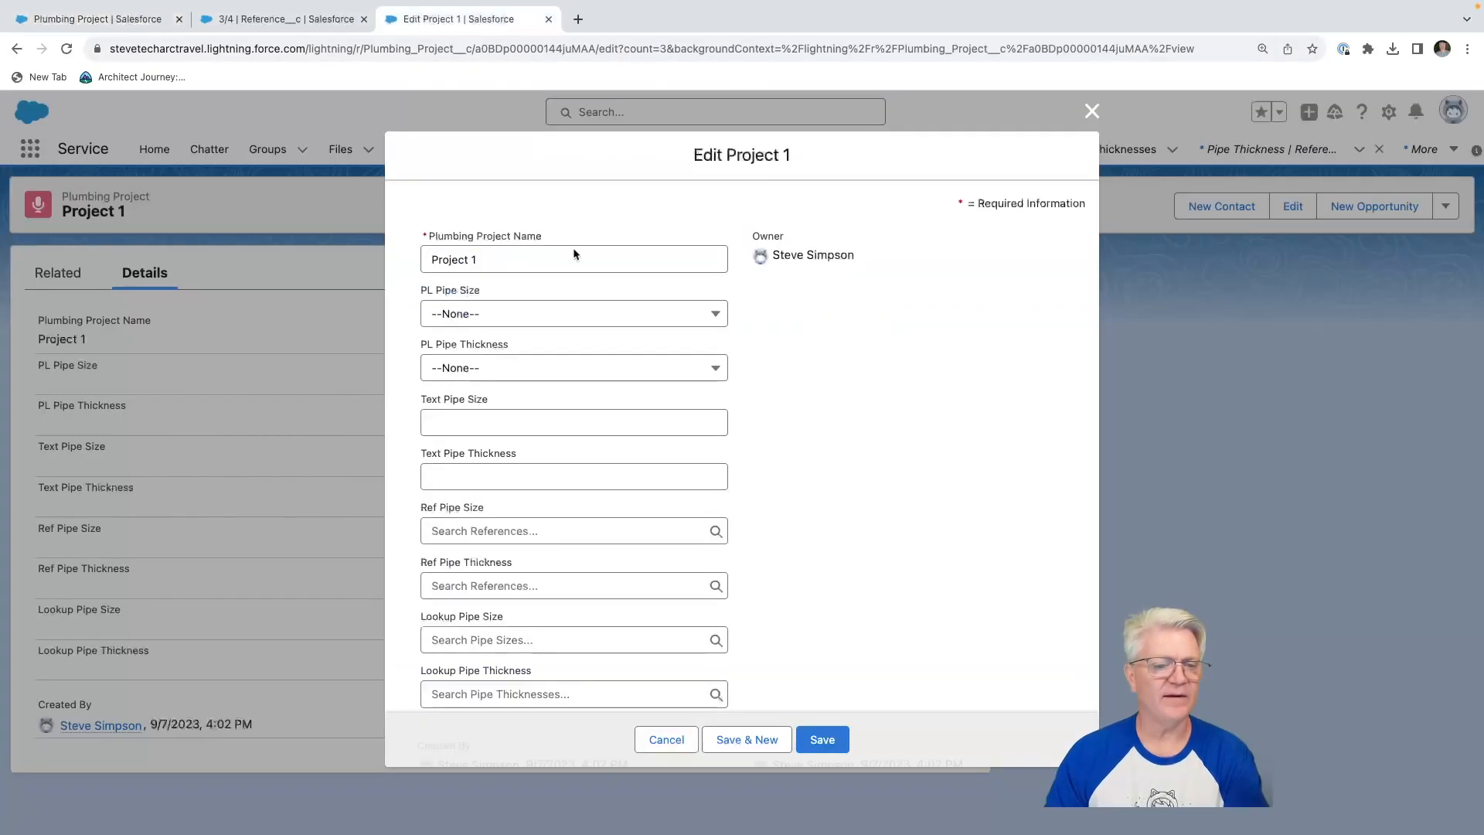
click(667, 739)
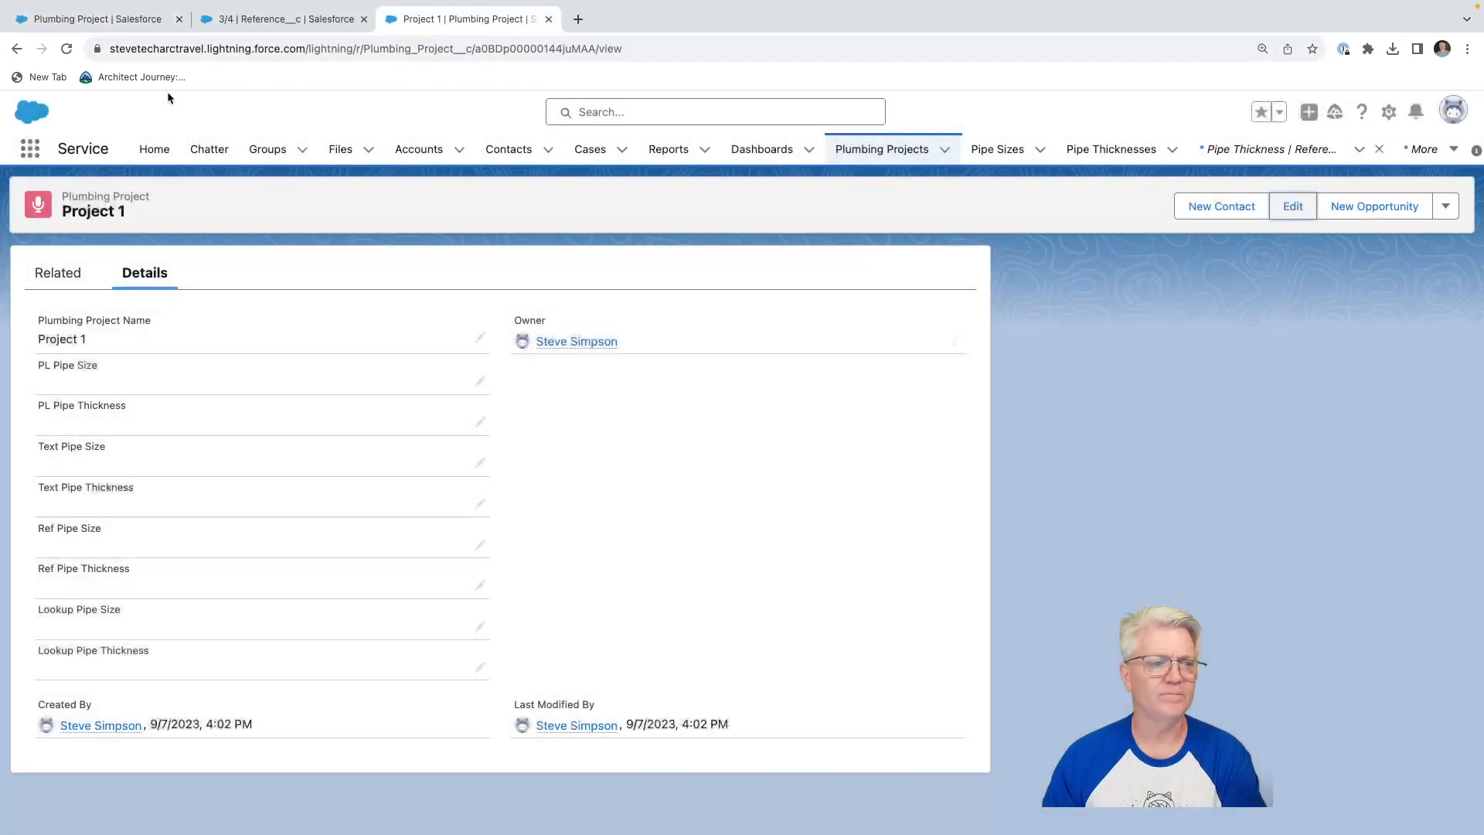
click(67, 49)
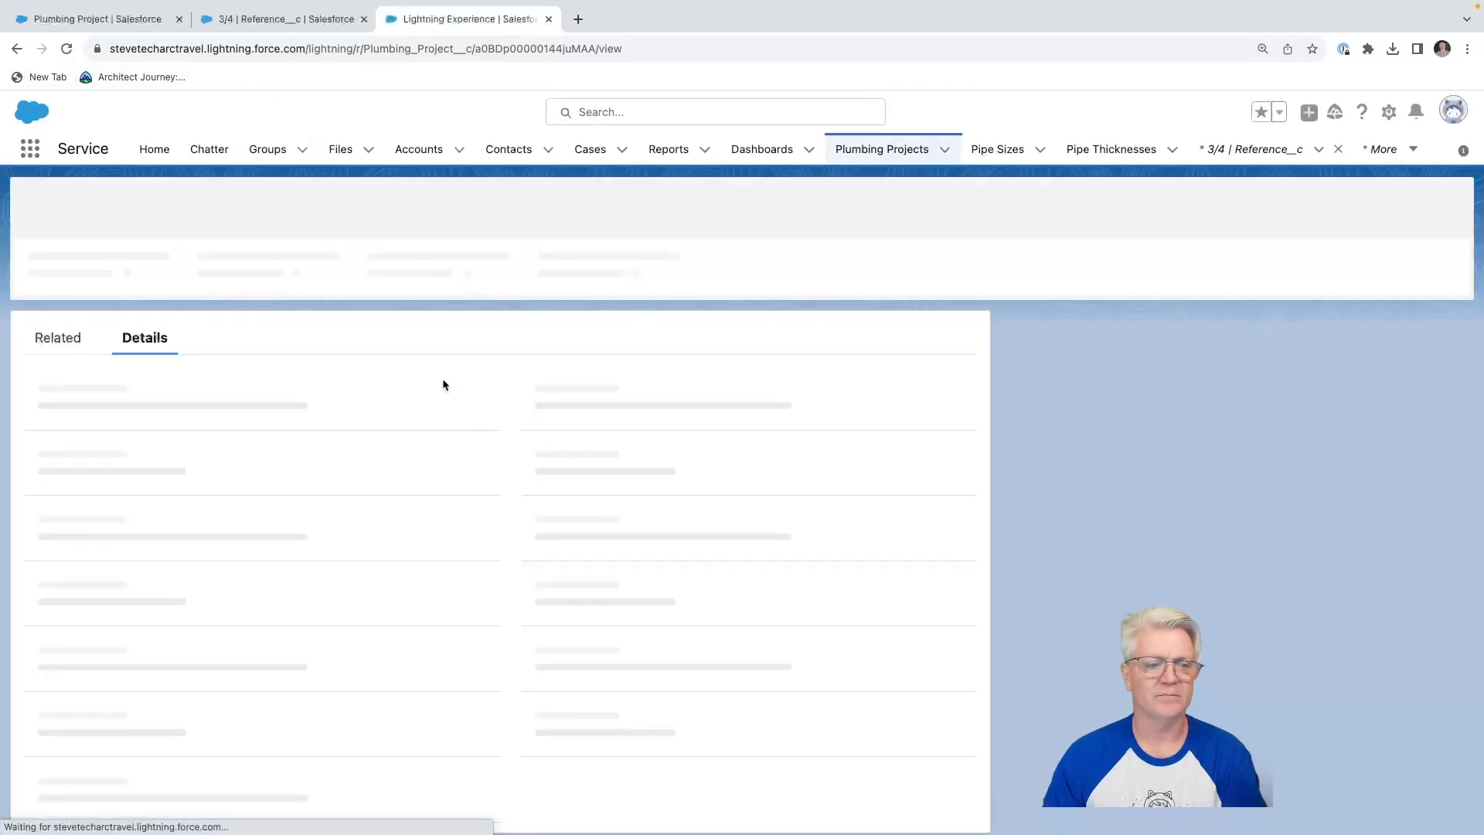
click(1293, 207)
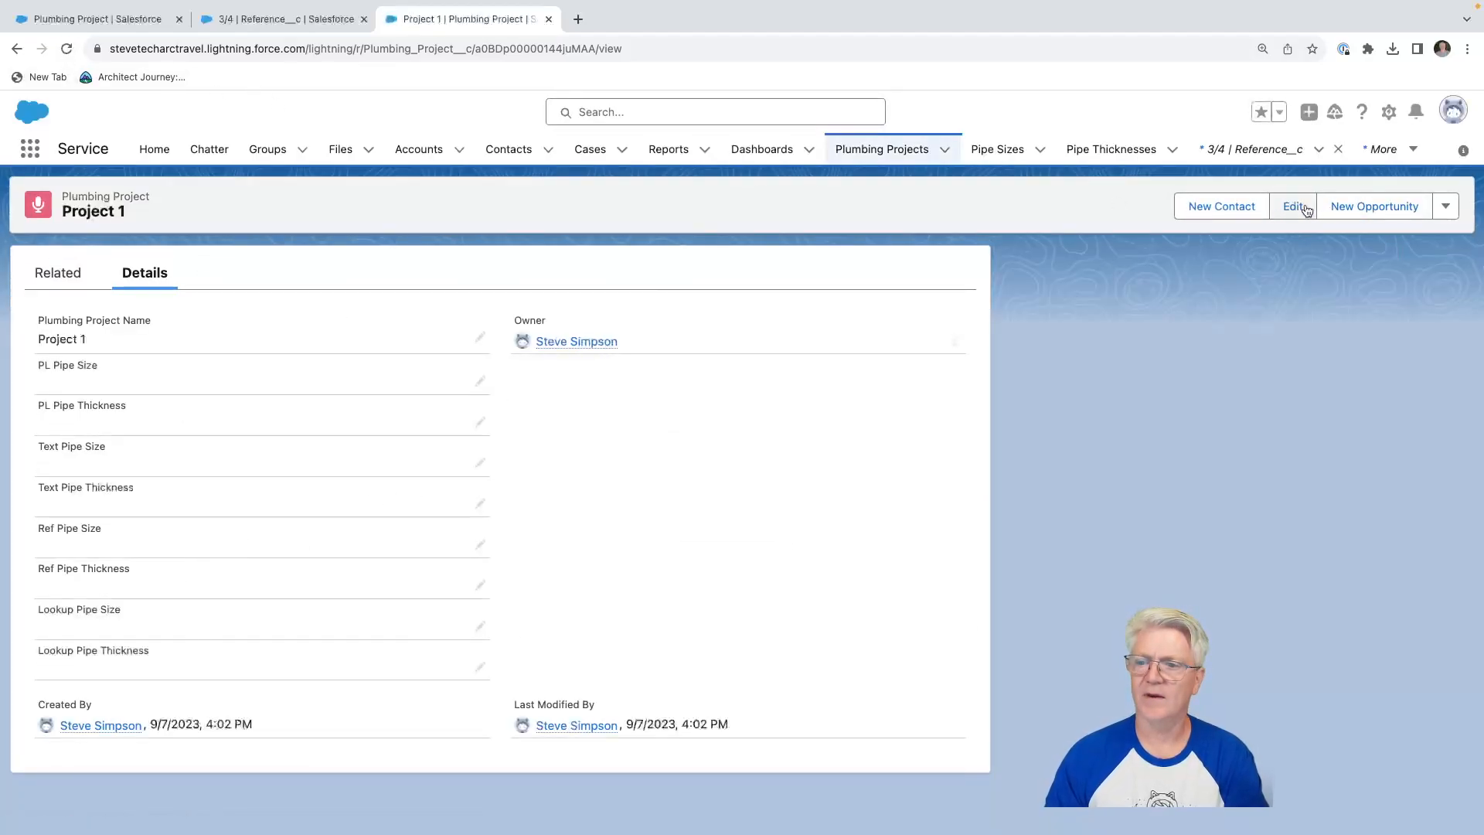
scroll(585, 571, down, 2)
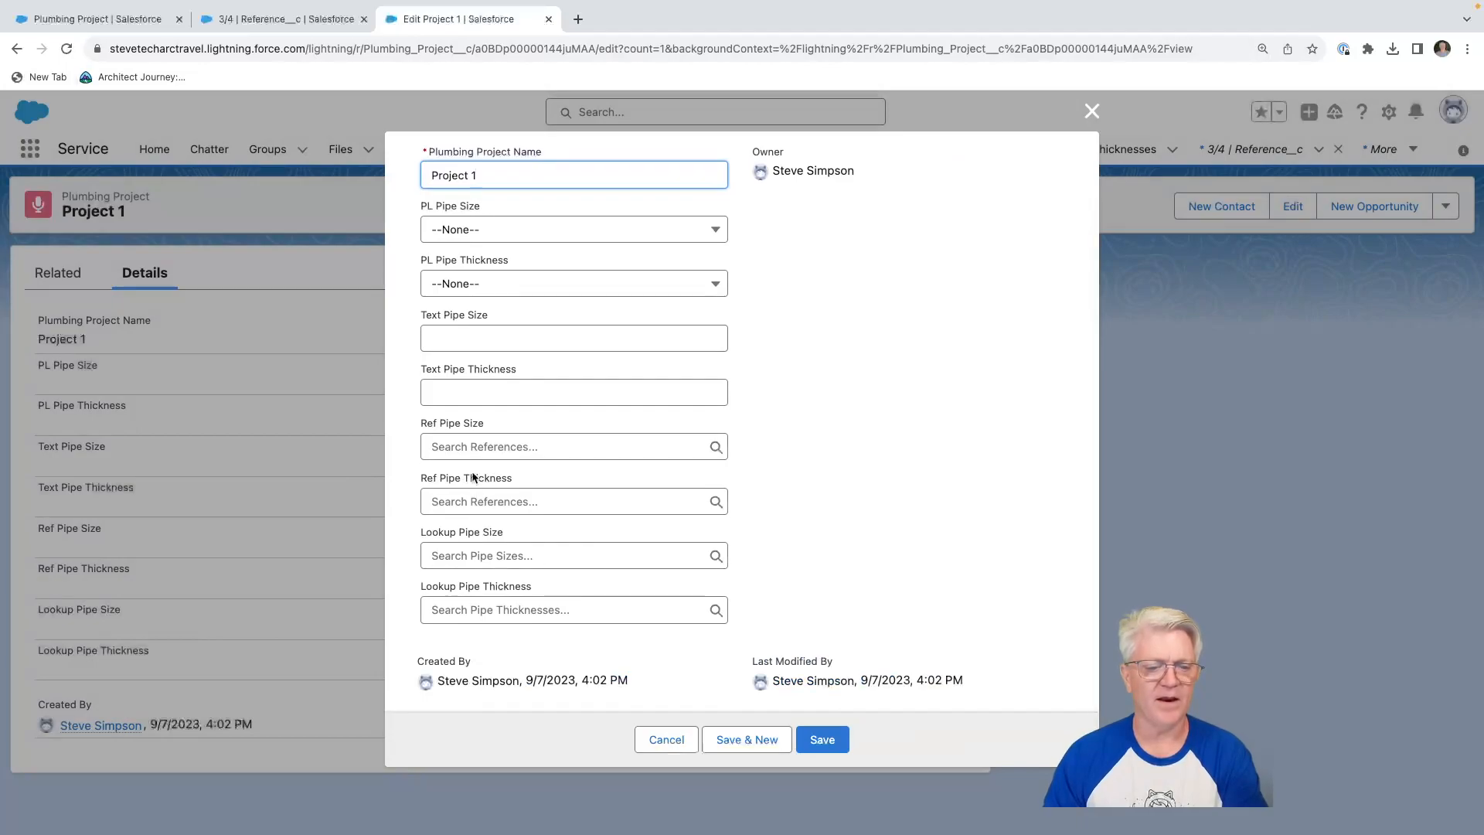
click(467, 445)
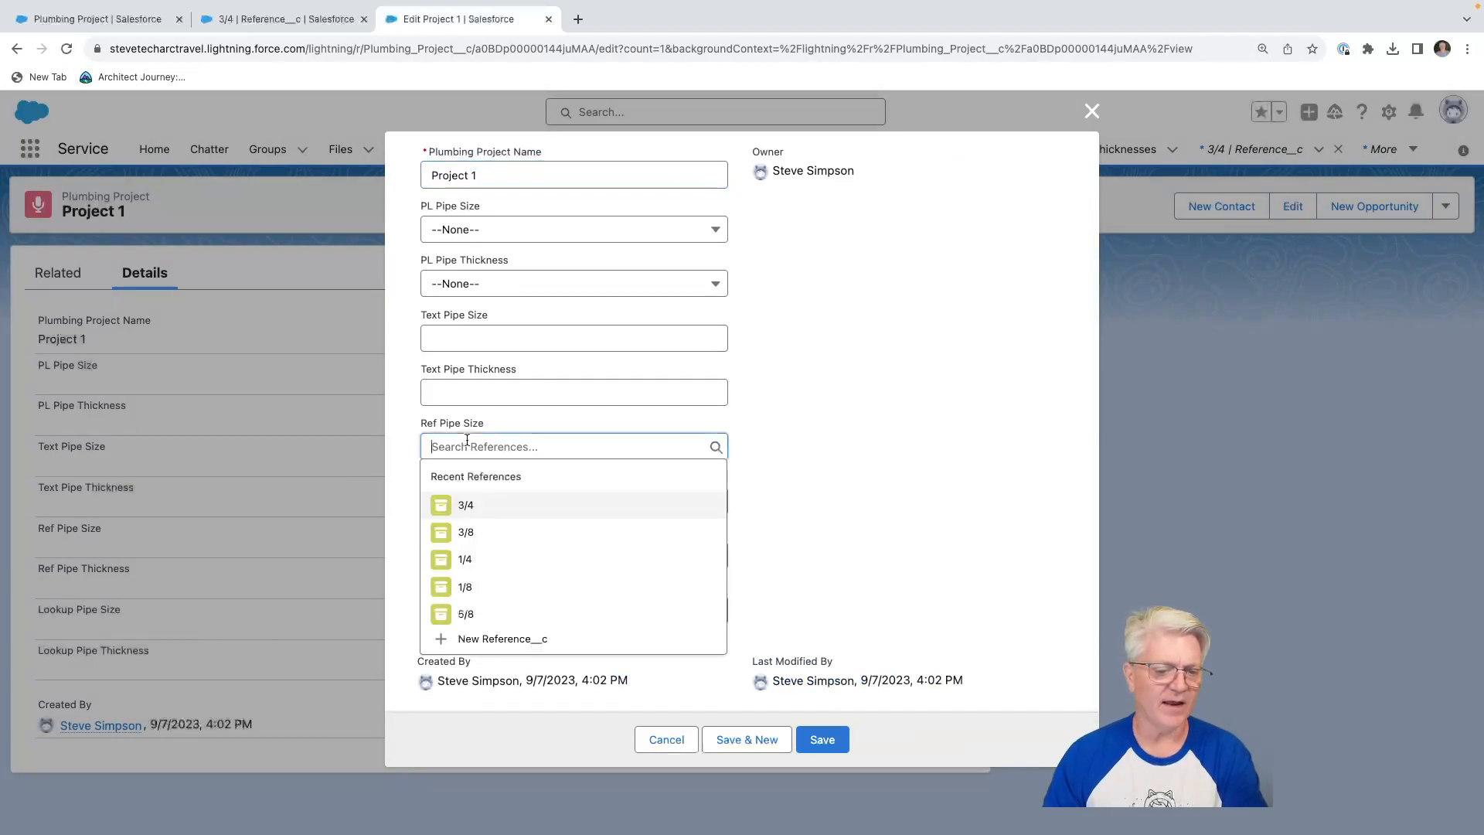
Compare the recent references offered by the Ref Pipe Thickness and Ref Pipe Size lookups in the Project 1 edit form.
click(799, 423)
click(528, 501)
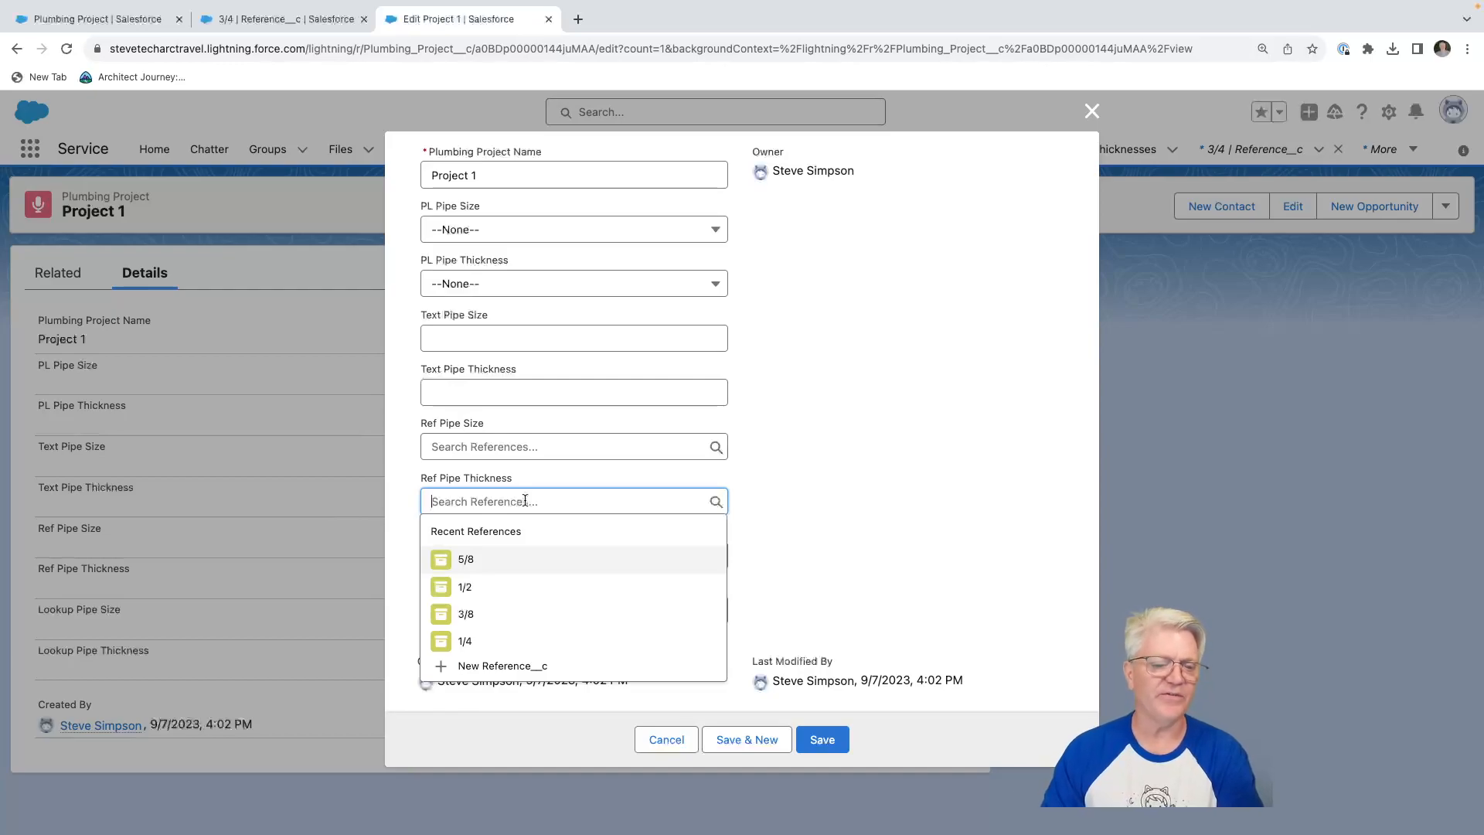
click(779, 465)
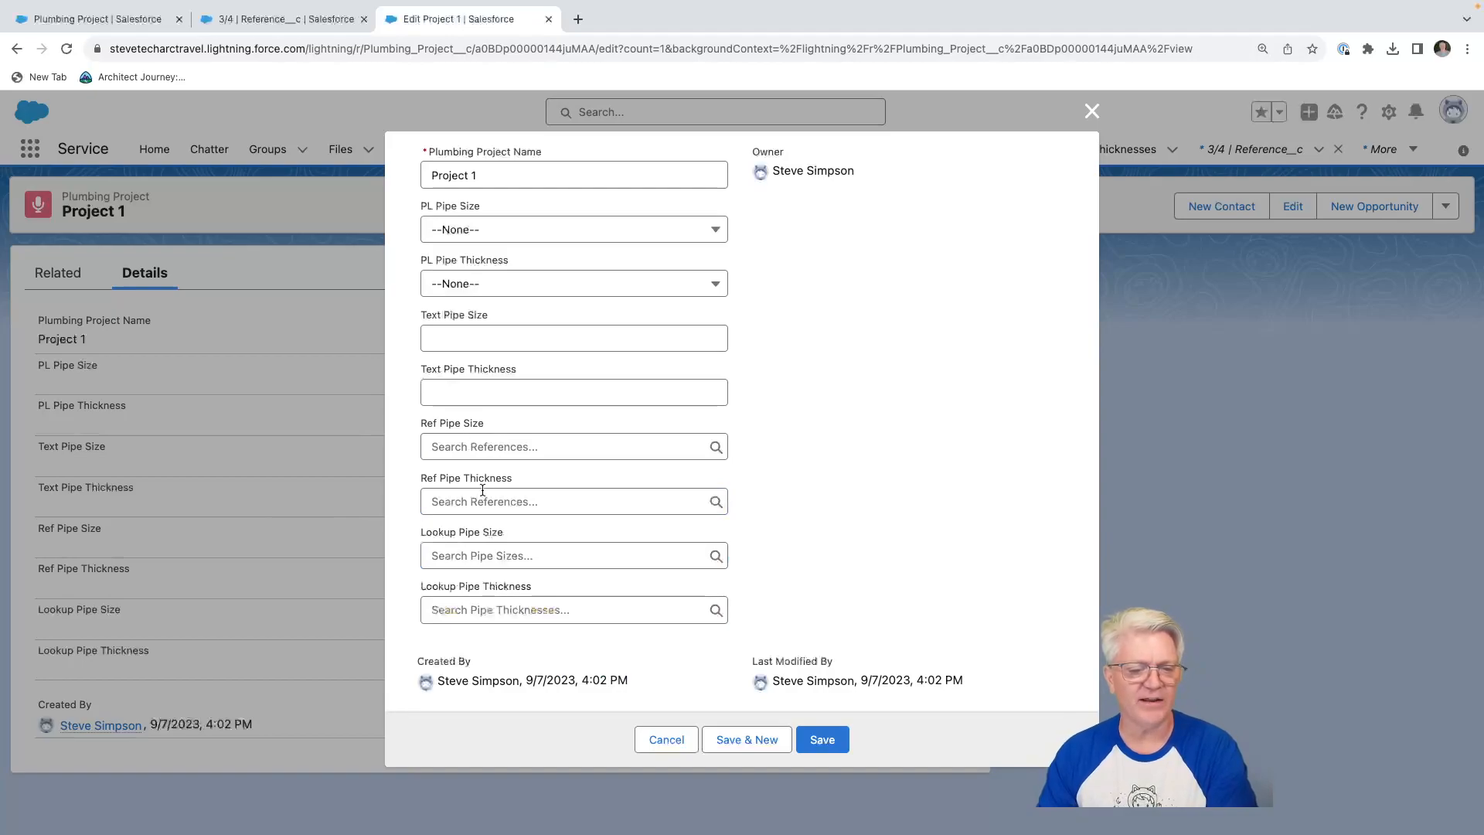
click(493, 446)
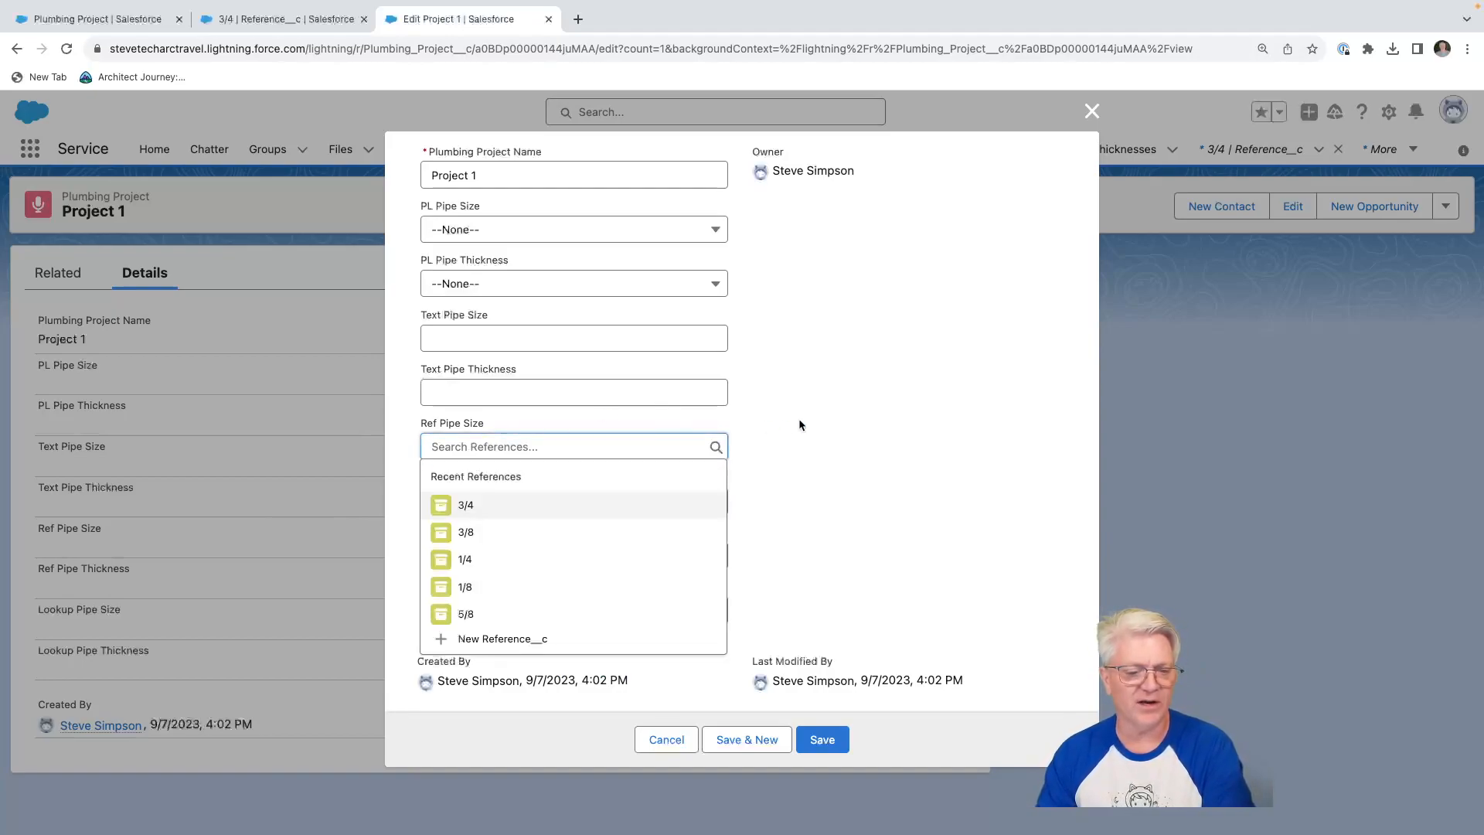
click(889, 436)
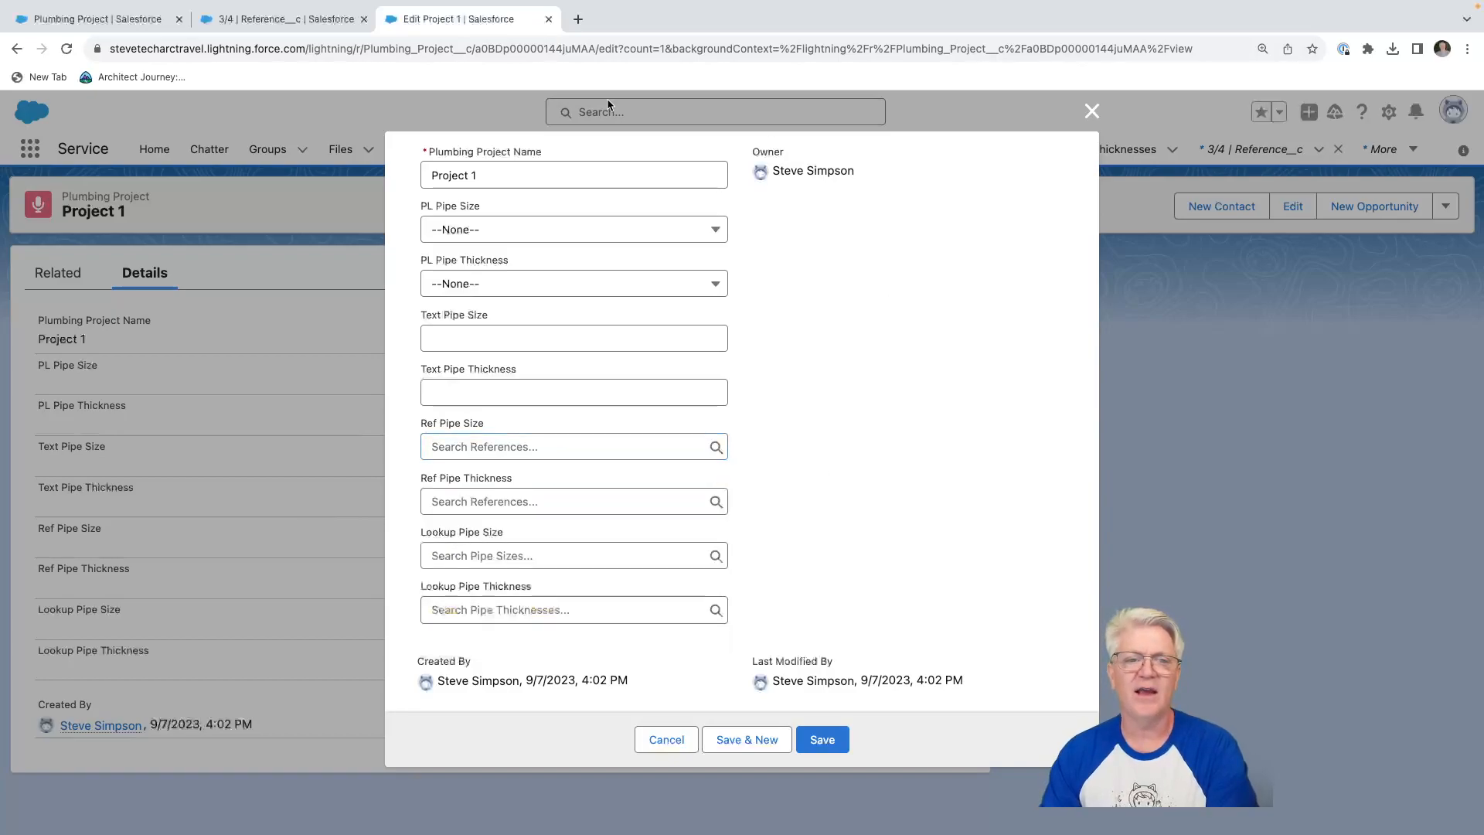
Create a new reference with record type Pipe Size, entering 6ft as both its name and description, and save it.
click(283, 19)
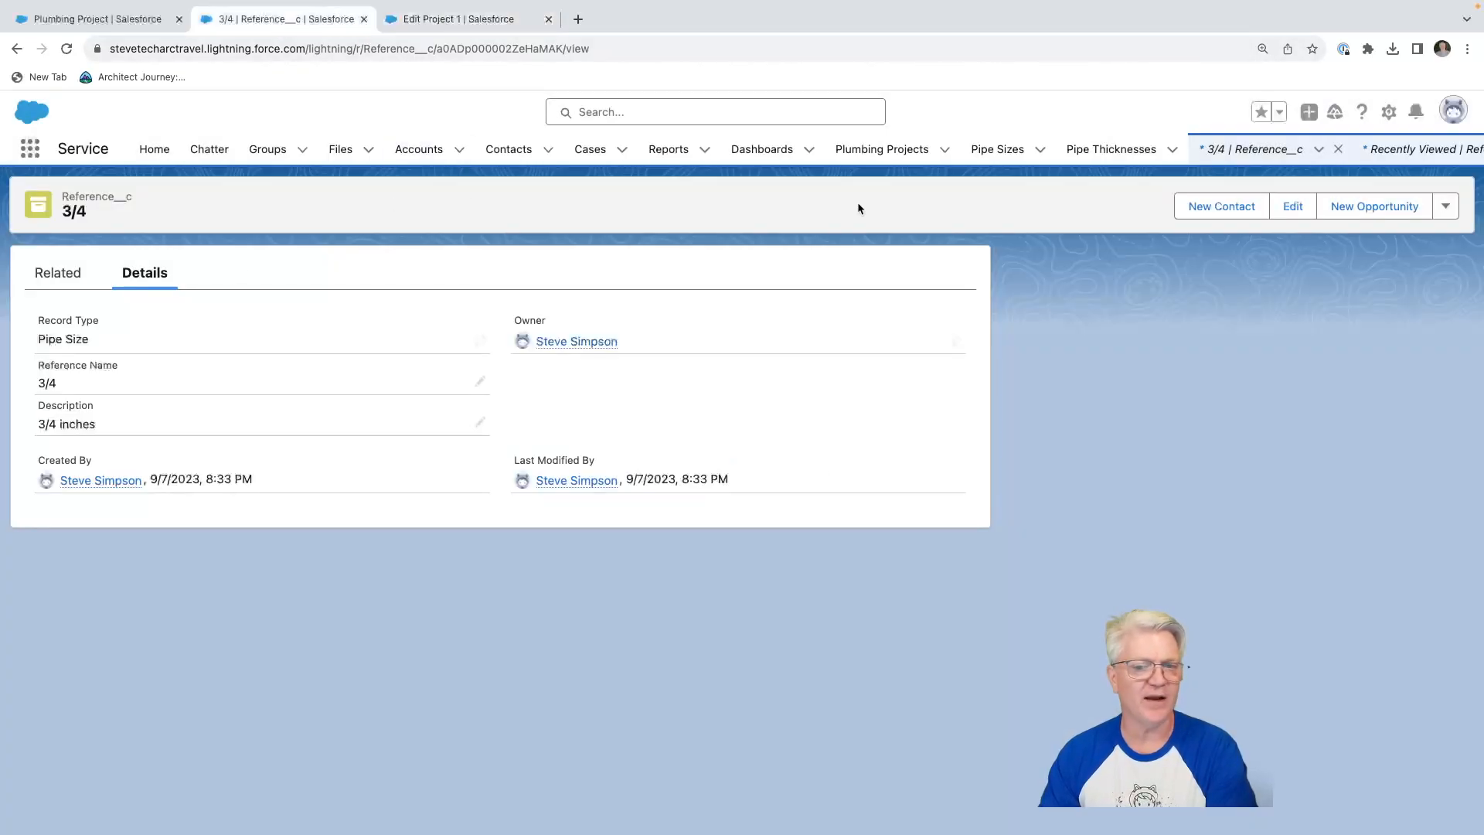
click(1249, 157)
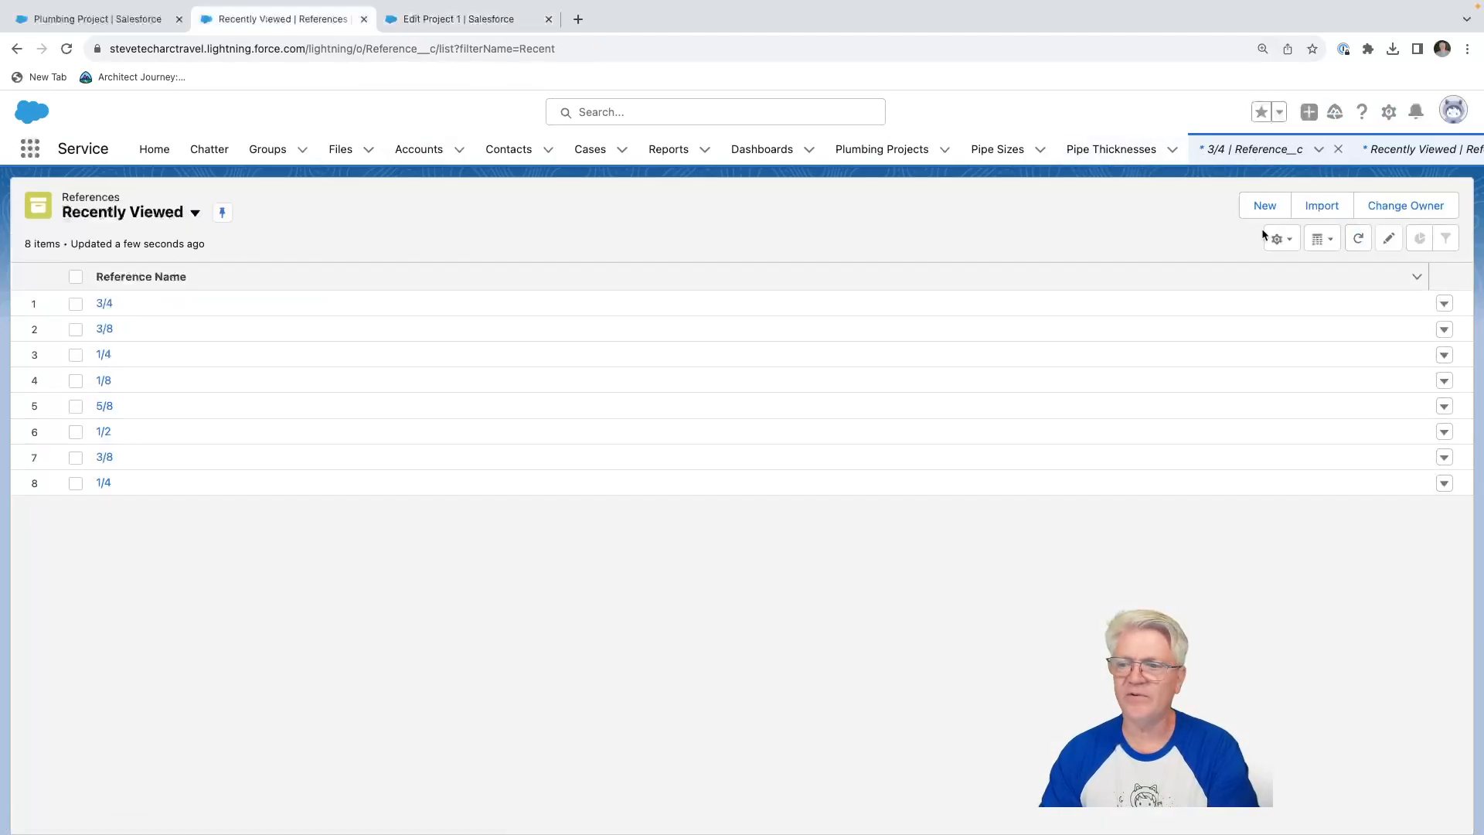
click(1266, 206)
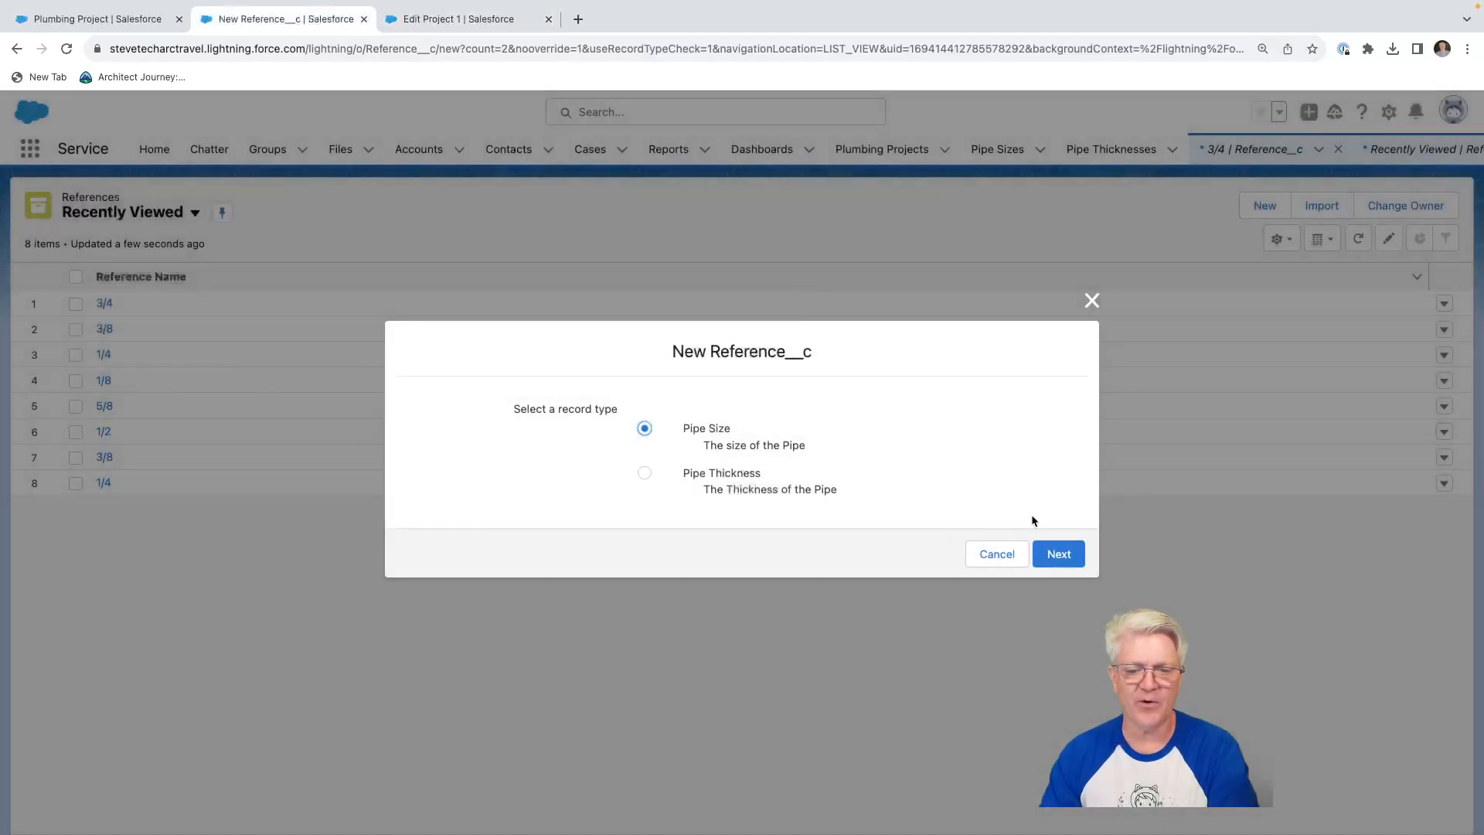
click(1058, 553)
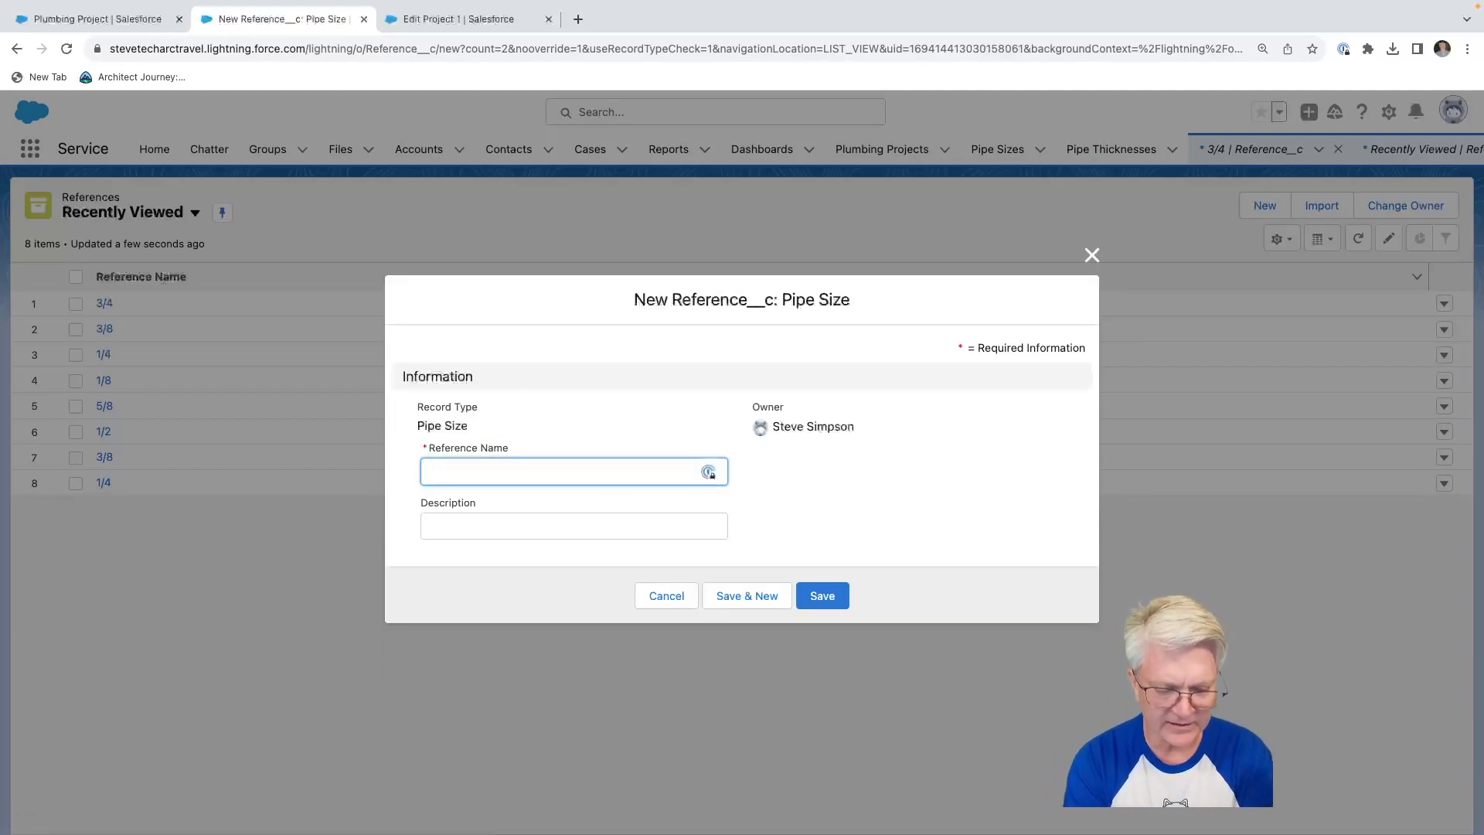
text(6ft)
key(Tab)
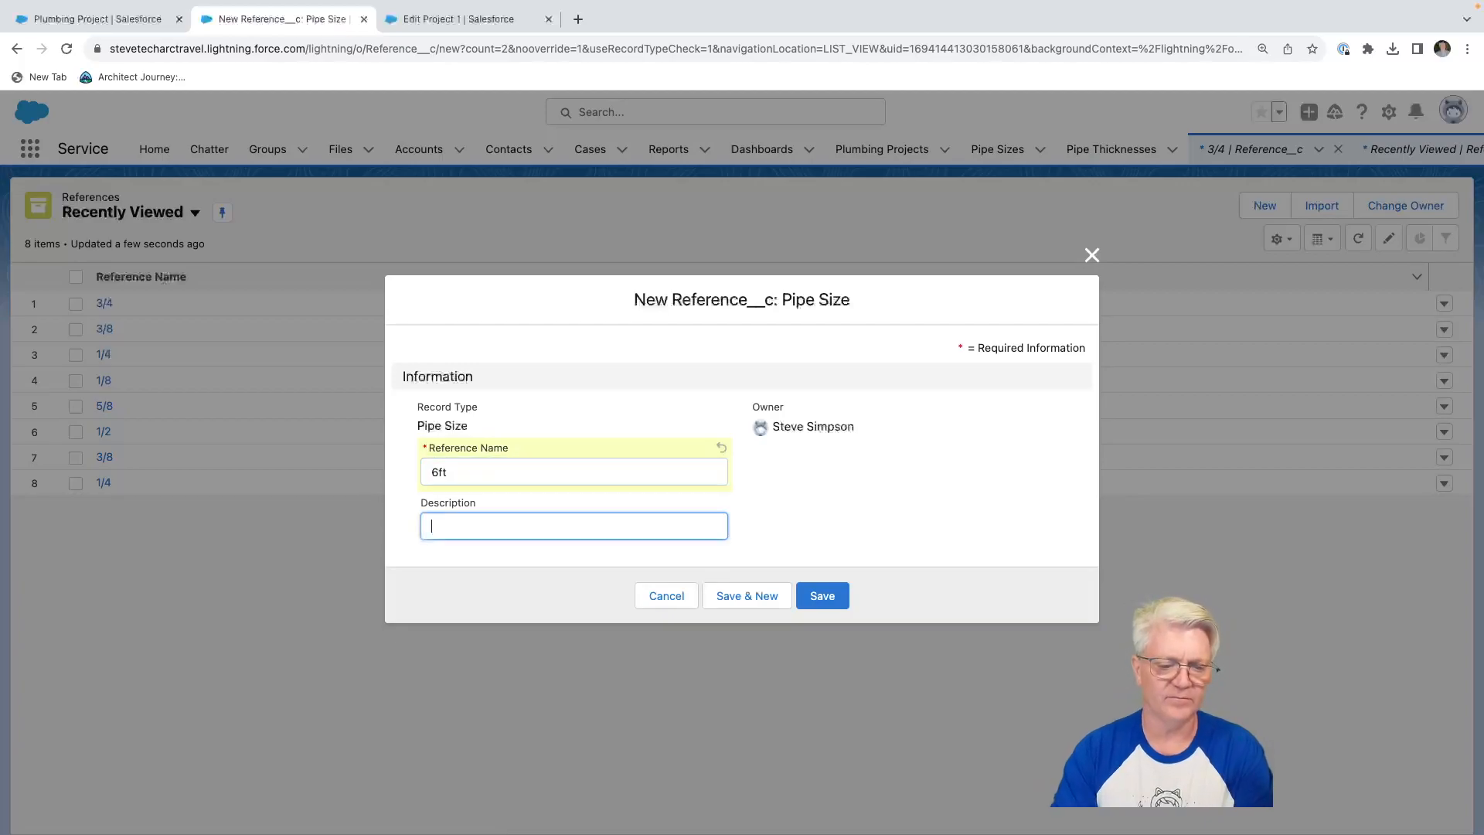
text(6ft)
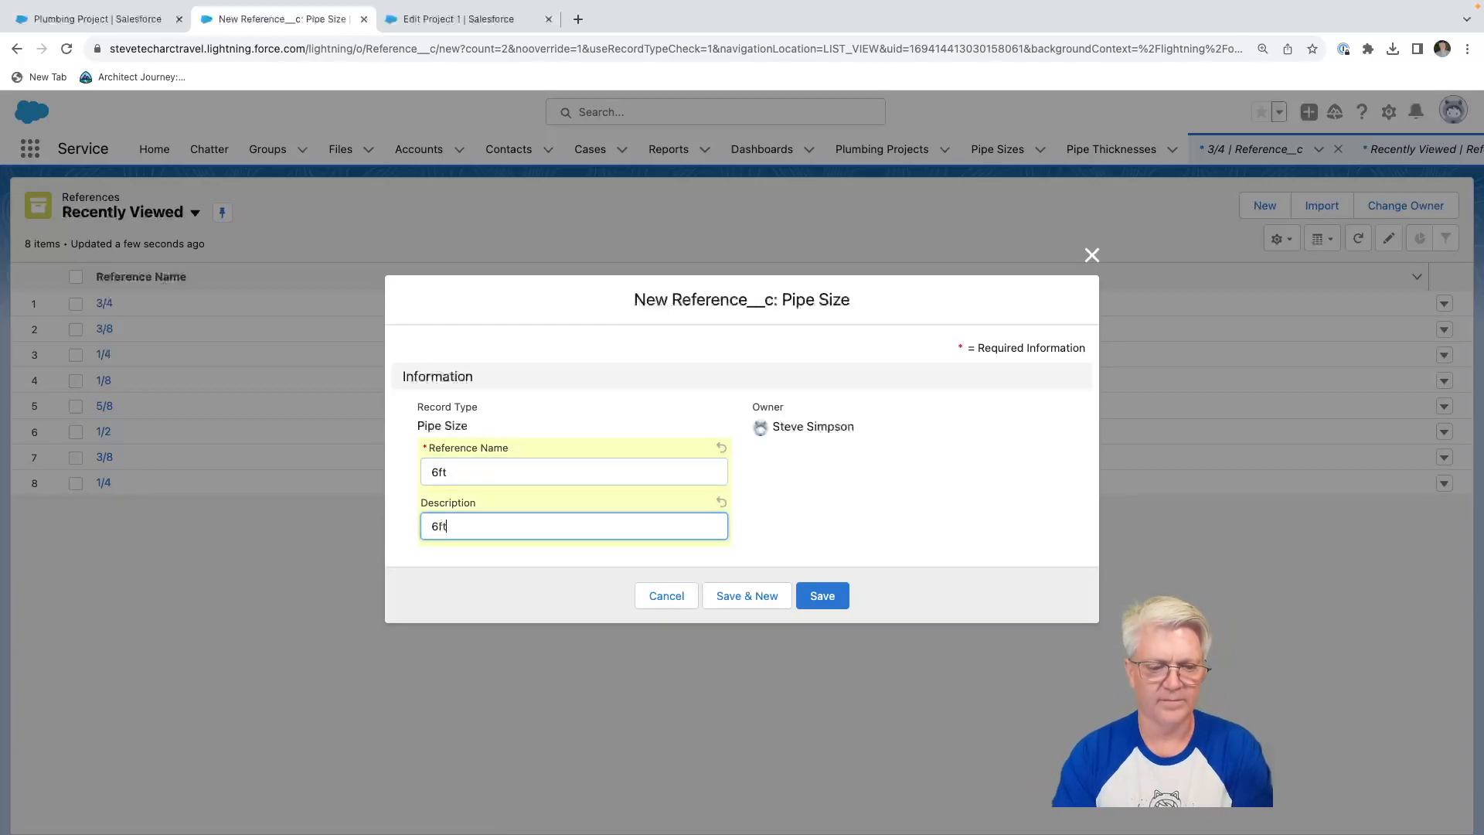
click(822, 595)
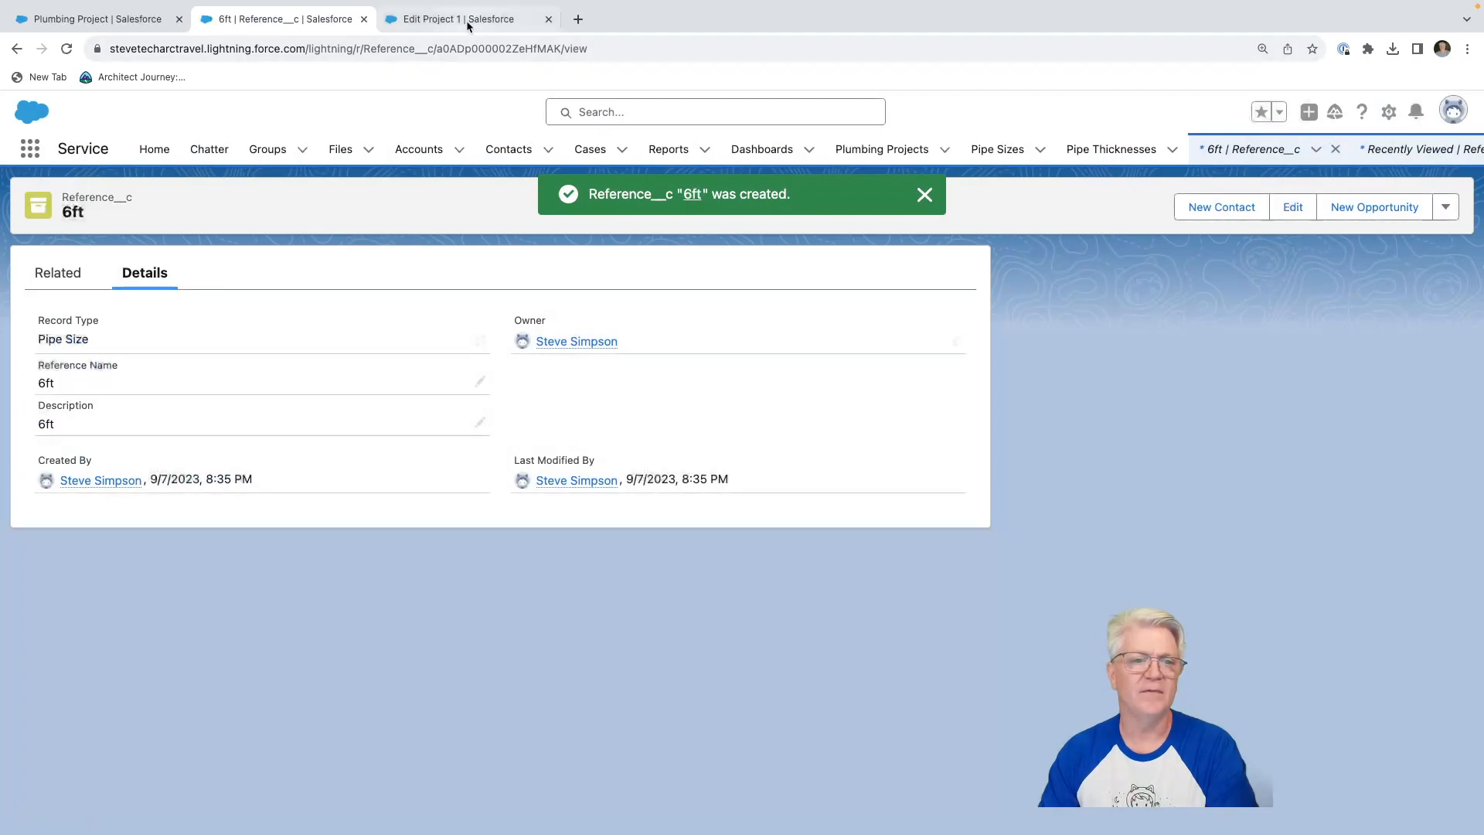
Return to the Project 1 edit form and check the Ref Pipe Size lookup for the new 6ft reference.
click(467, 25)
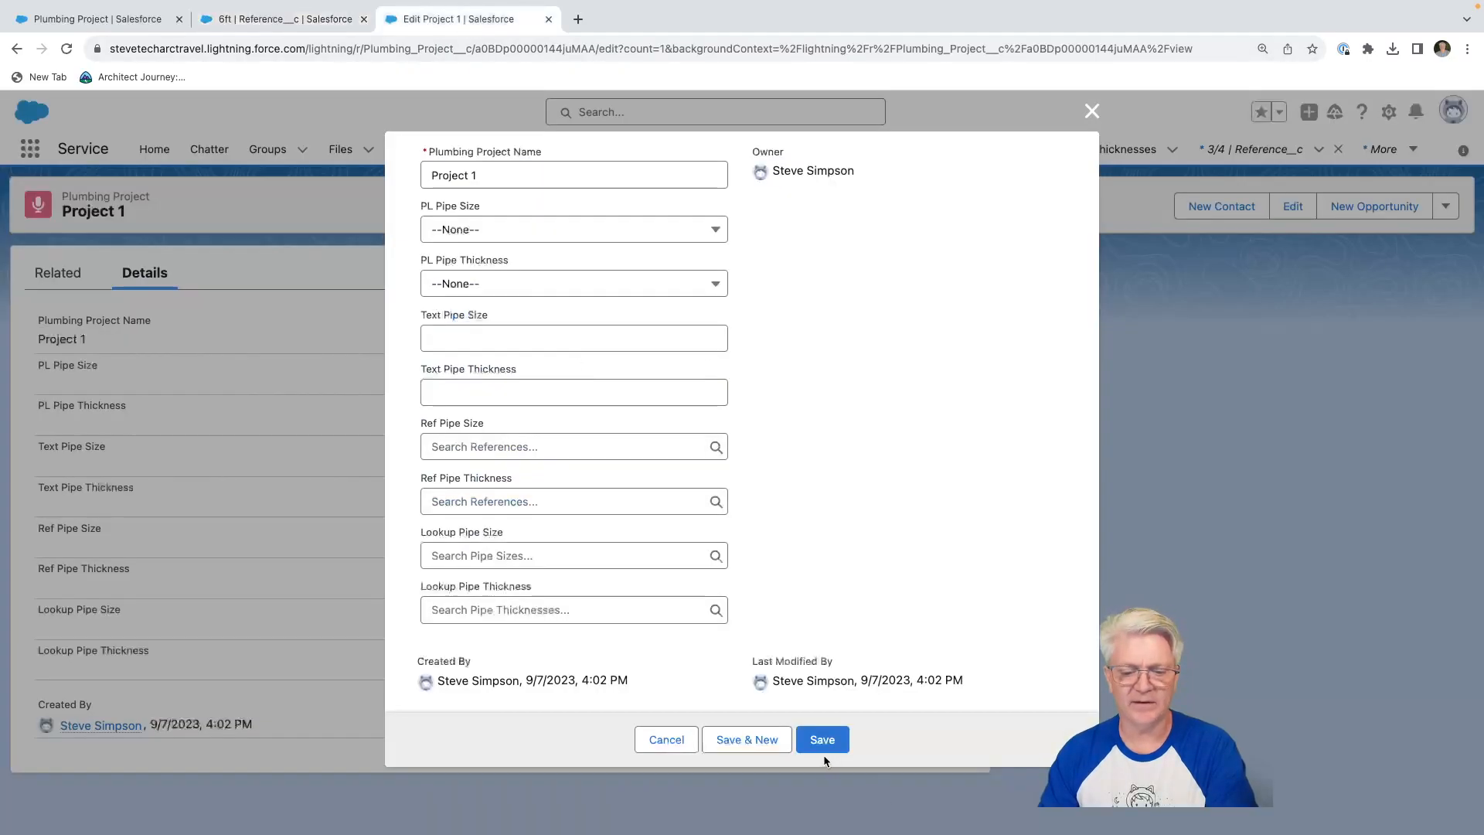
click(476, 439)
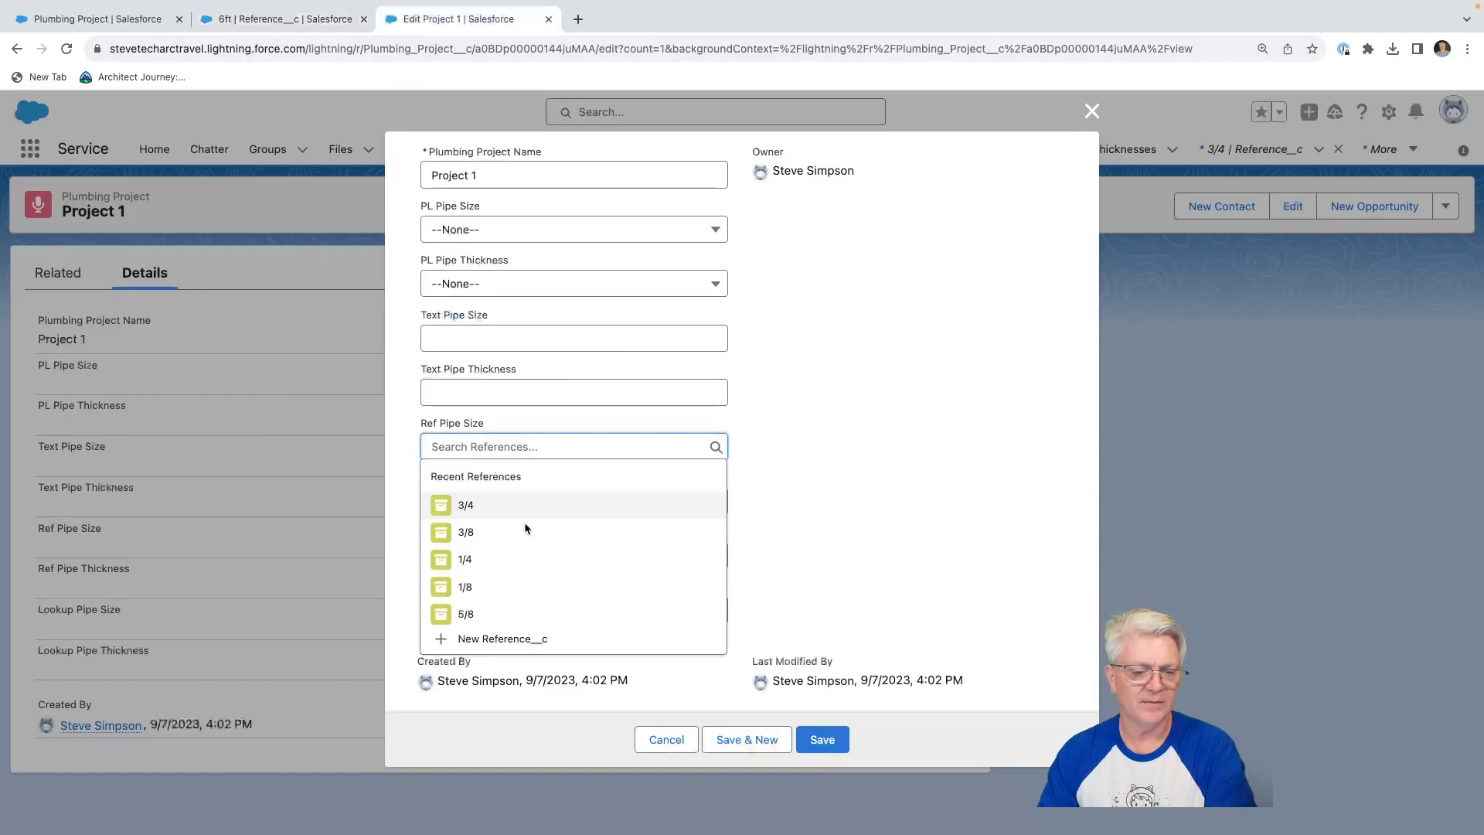
click(833, 427)
scroll(832, 428, up, 2)
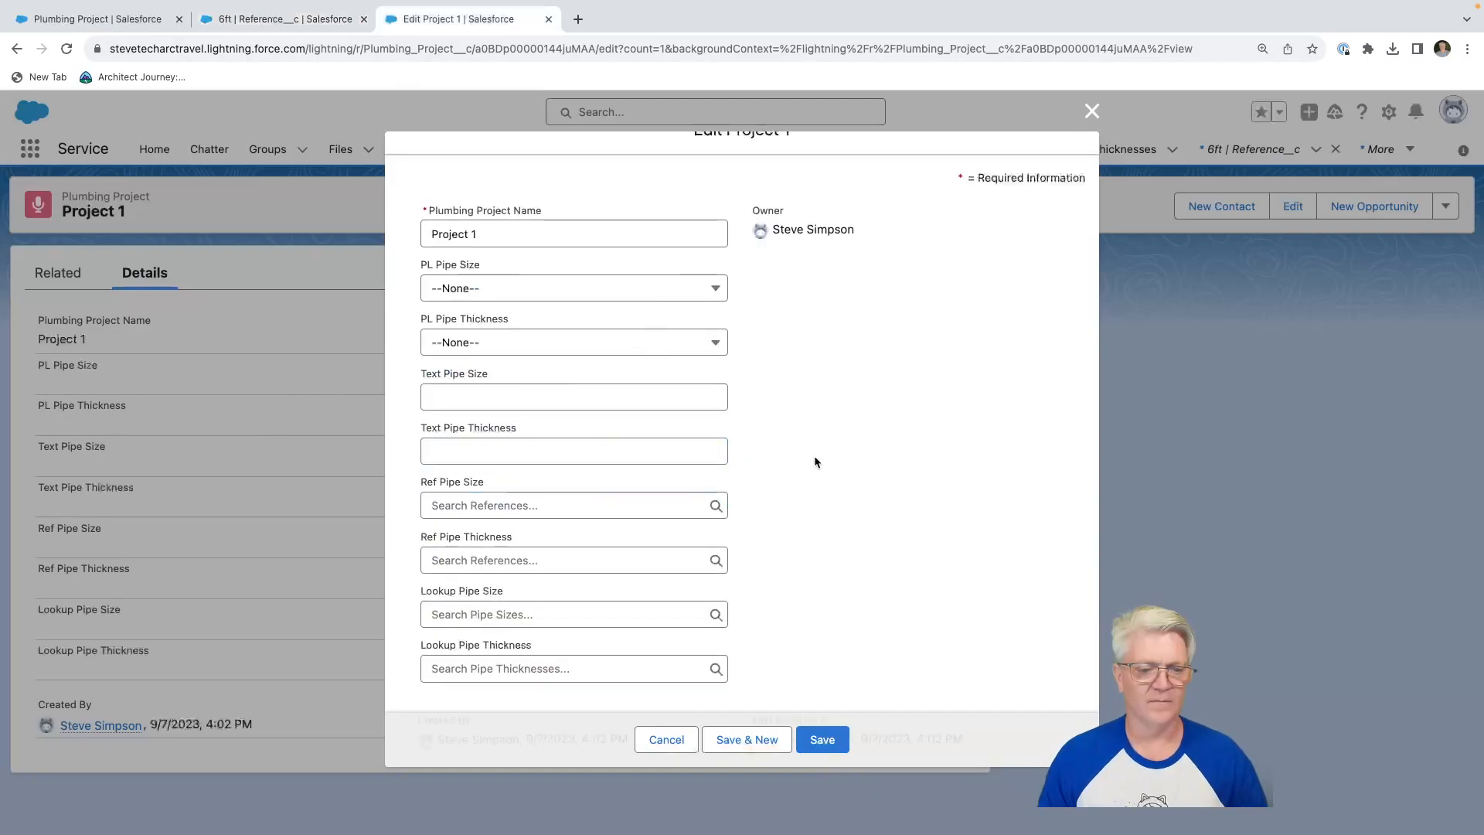
click(520, 501)
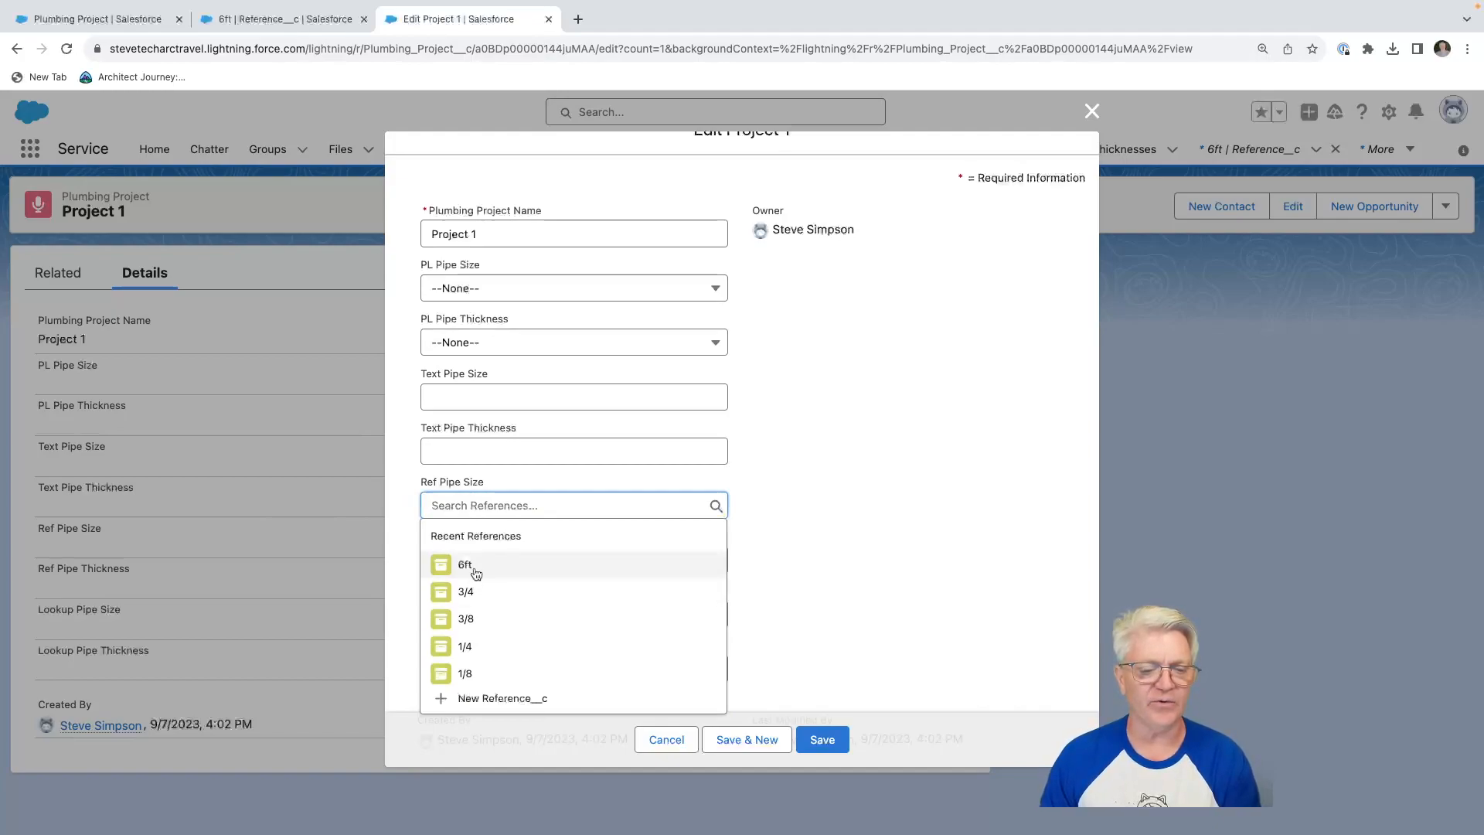
click(857, 530)
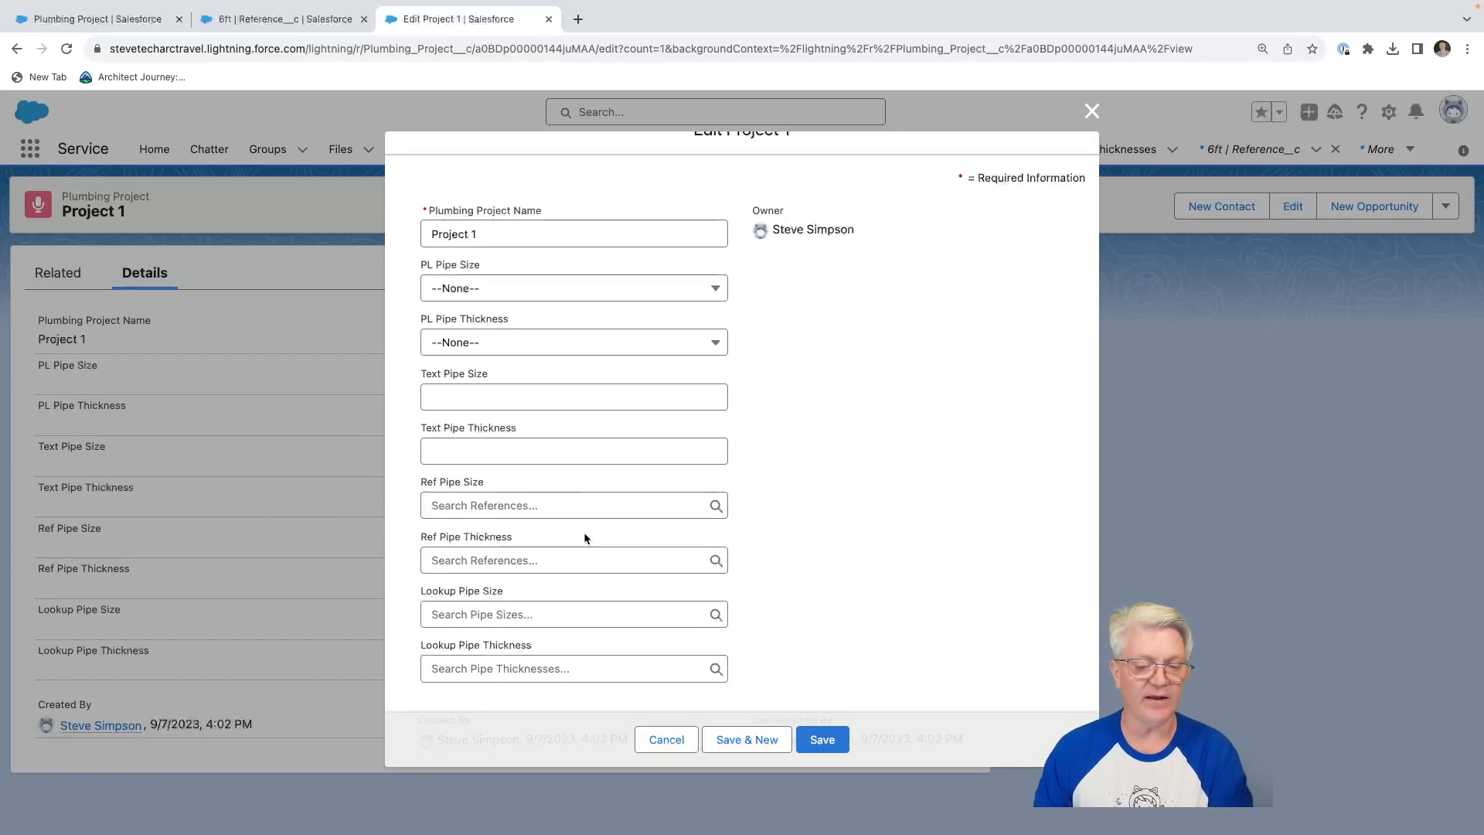
Check whether the Ref Pipe Thickness lookup also offers the 6ft reference, comparing its suggestions with those of Ref Pipe Size.
click(503, 564)
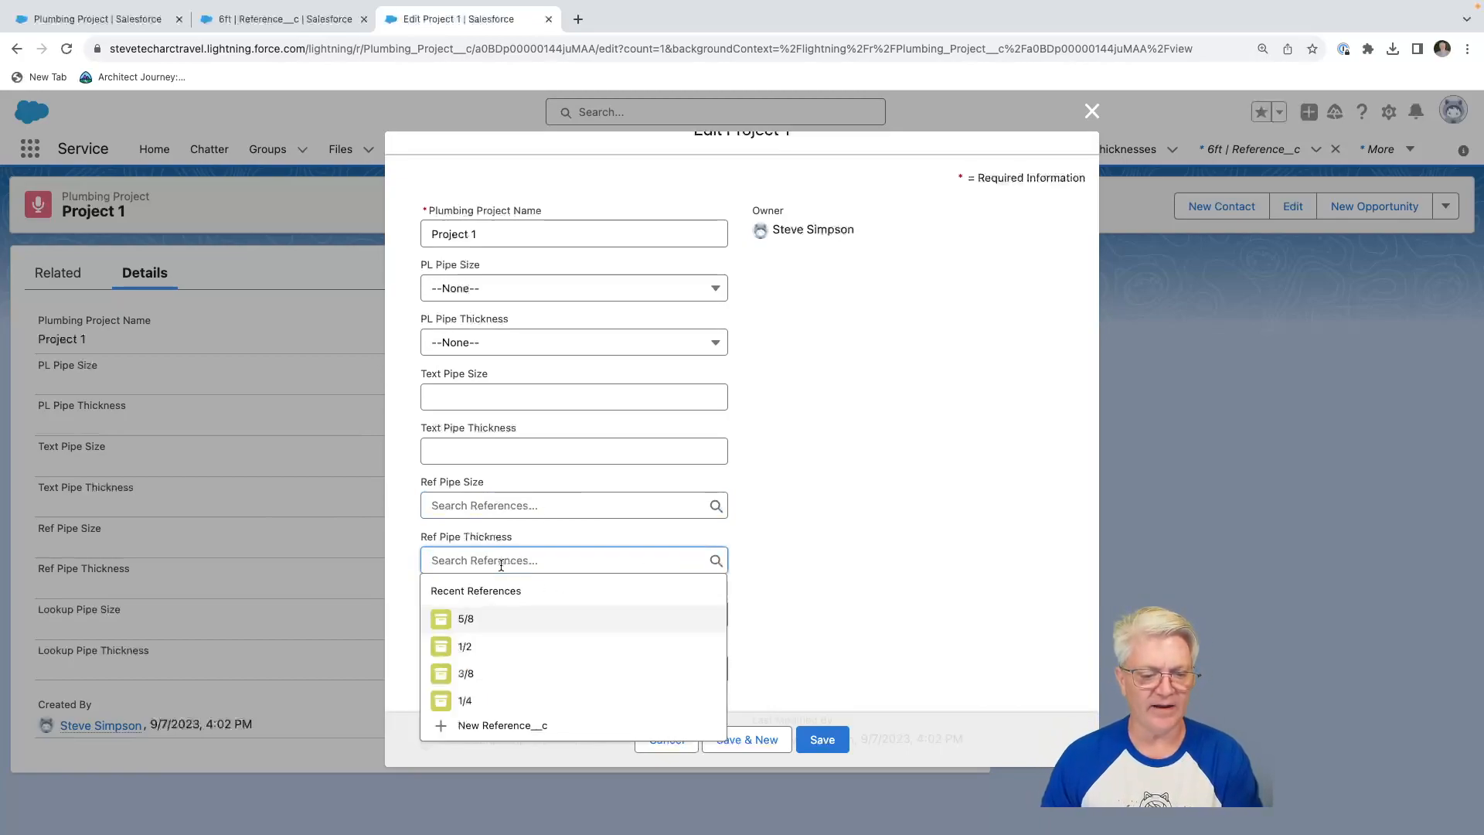
click(505, 508)
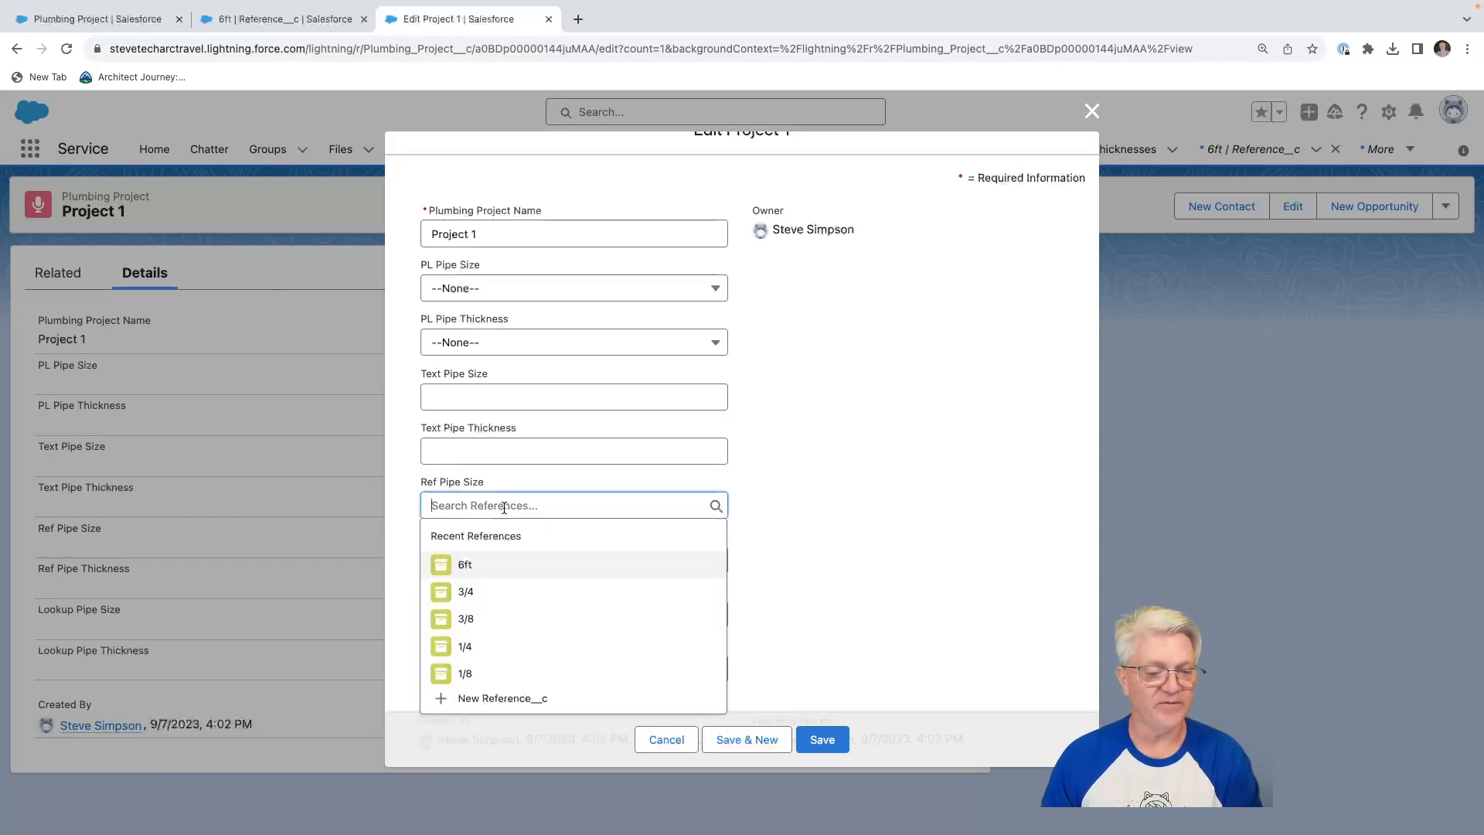
click(860, 476)
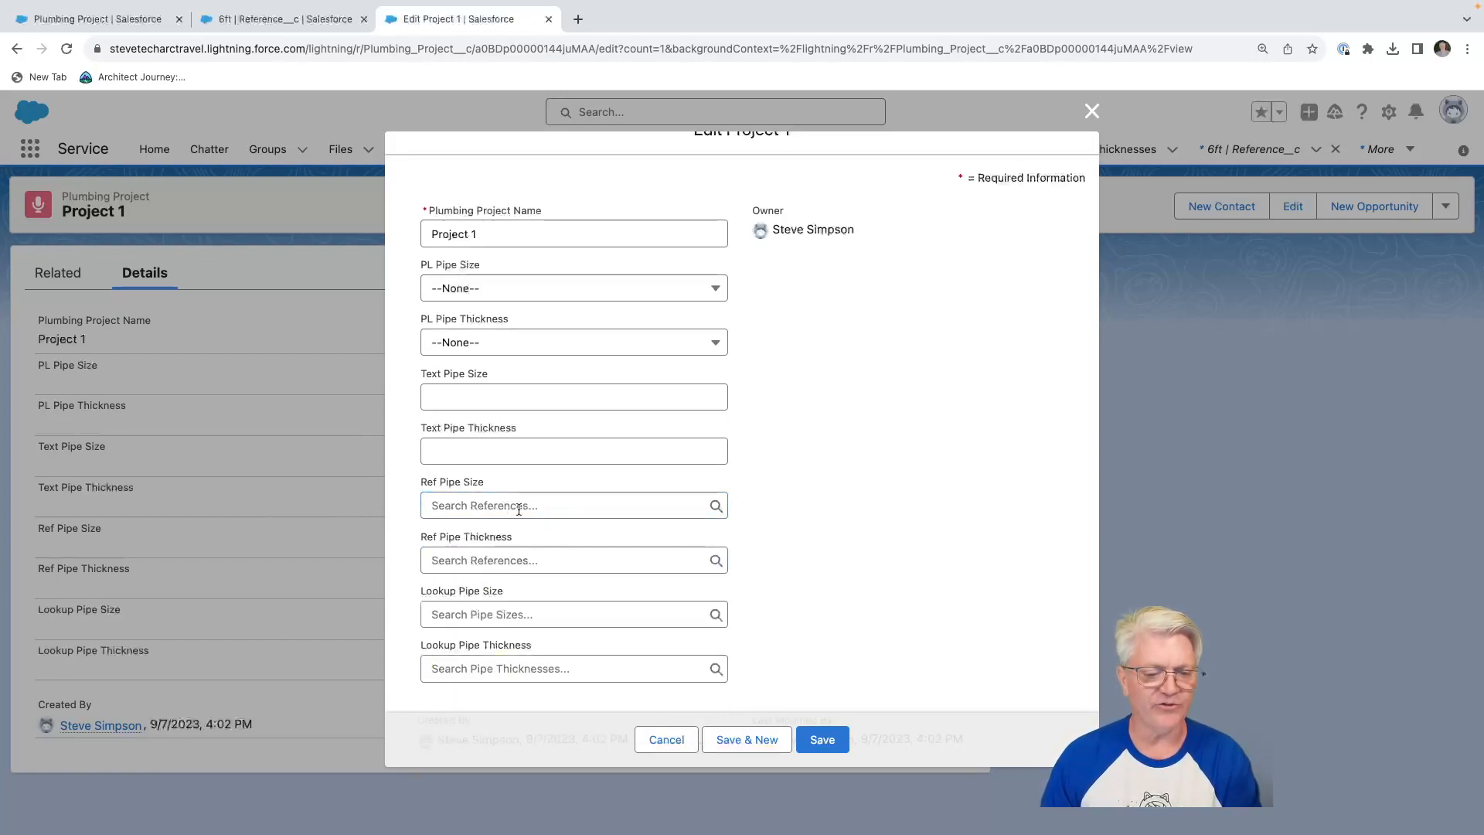